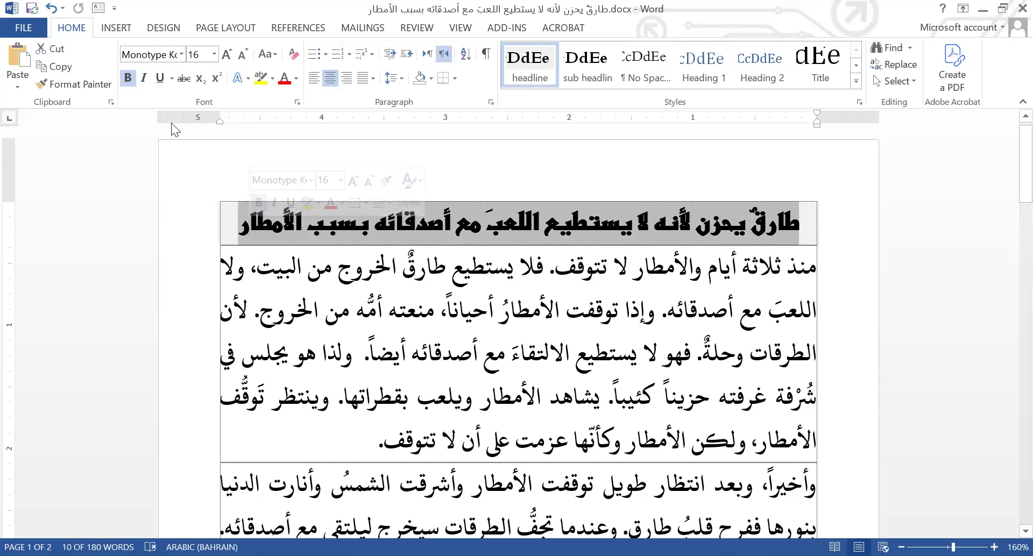
Step: Change the headline's font to KFGQPC Uthman Taha Naskh and save the document
left_click(181, 54)
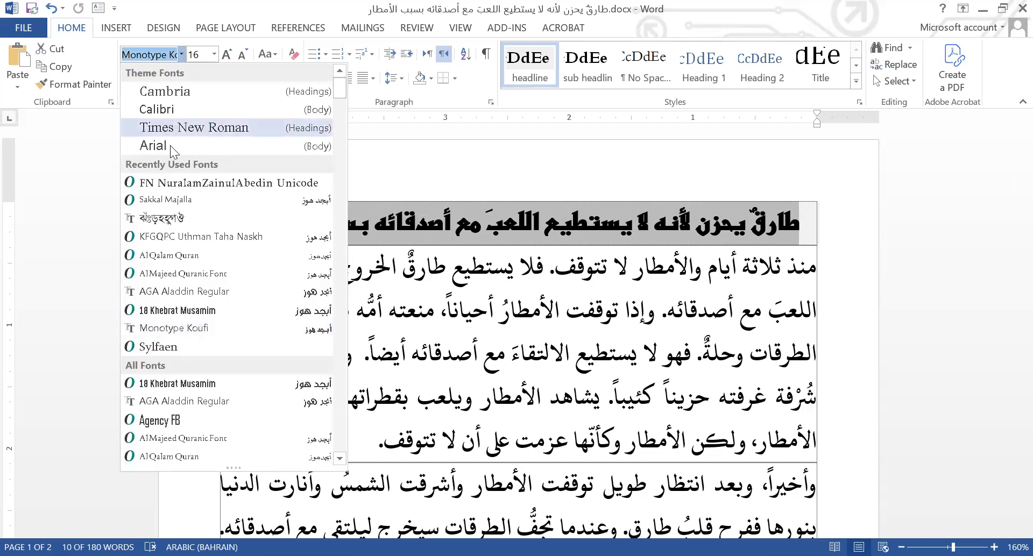
left_click(192, 237)
left_click(693, 240)
key("ctrl+s")
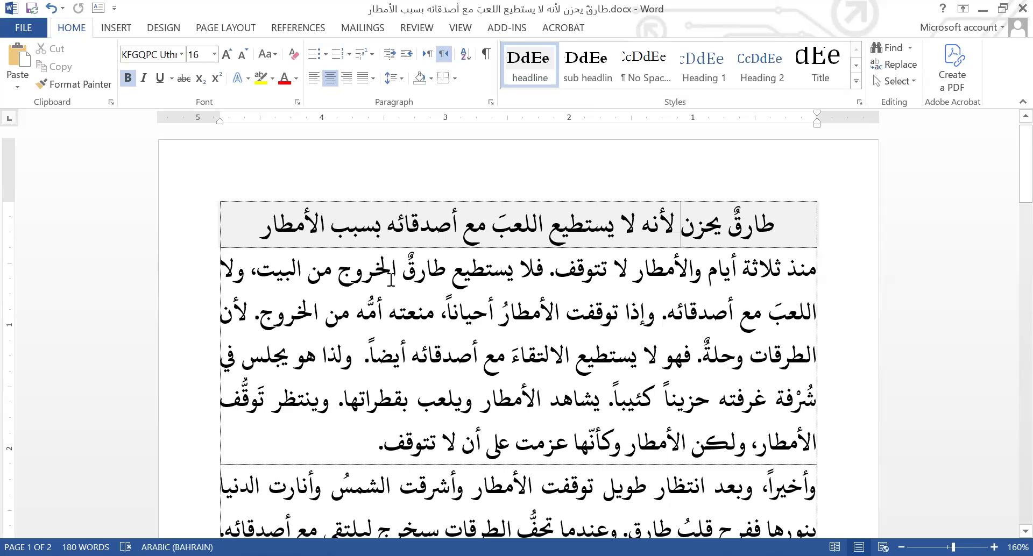
Step: Examine the sentence in the story's first line about not being able to go out, marking the word الخروج and its last letter
left_click_drag(403, 270, 443, 275)
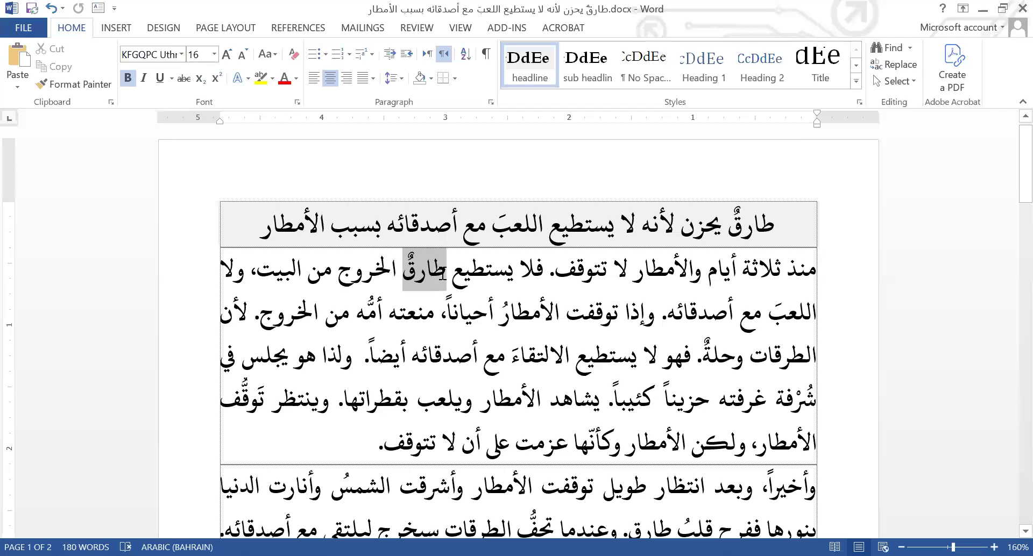
left_click(444, 272)
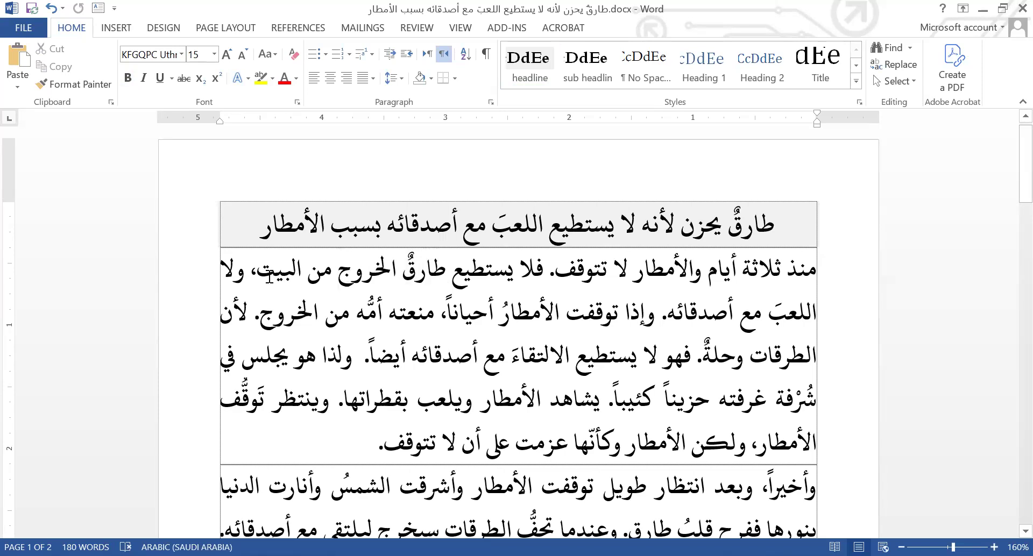
left_click_drag(260, 273, 429, 277)
left_click(404, 276)
left_click(353, 276)
left_click(771, 313)
left_click(338, 276)
left_click_drag(339, 276, 348, 278)
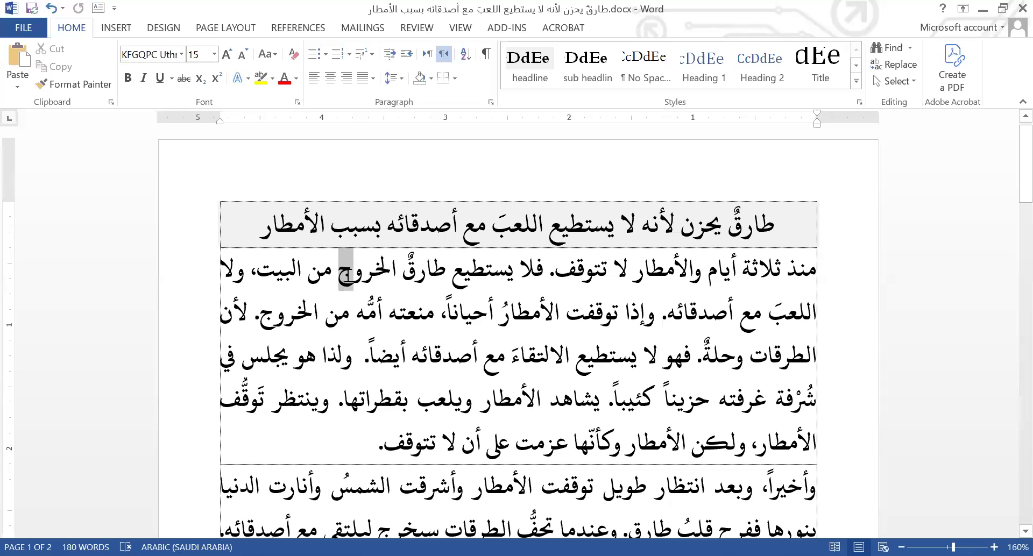
left_click(352, 275)
left_click(771, 314)
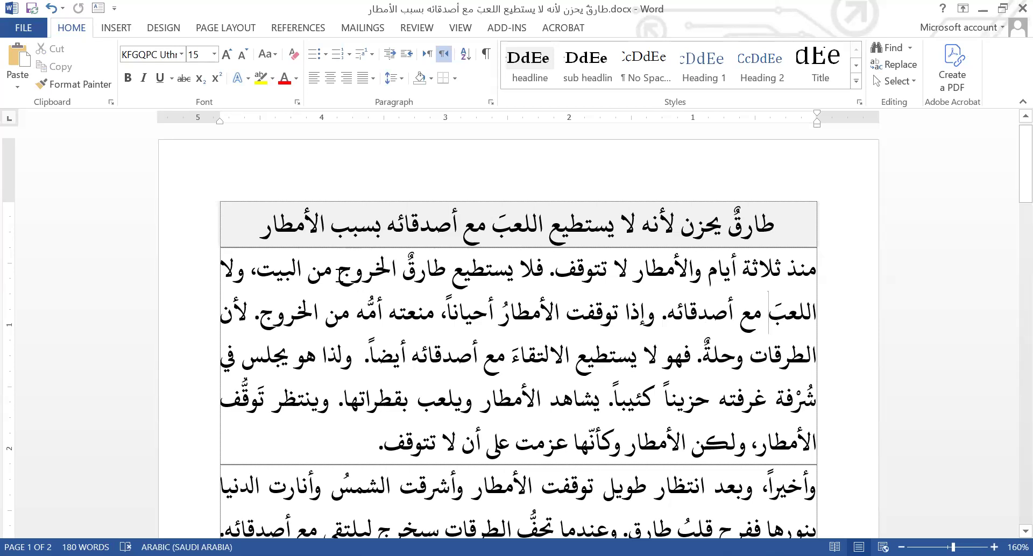
Step: Examine the conjunction in ولا, the ending of اللعبَ and the word أمُّه in the story's first two lines
left_click_drag(234, 284, 246, 284)
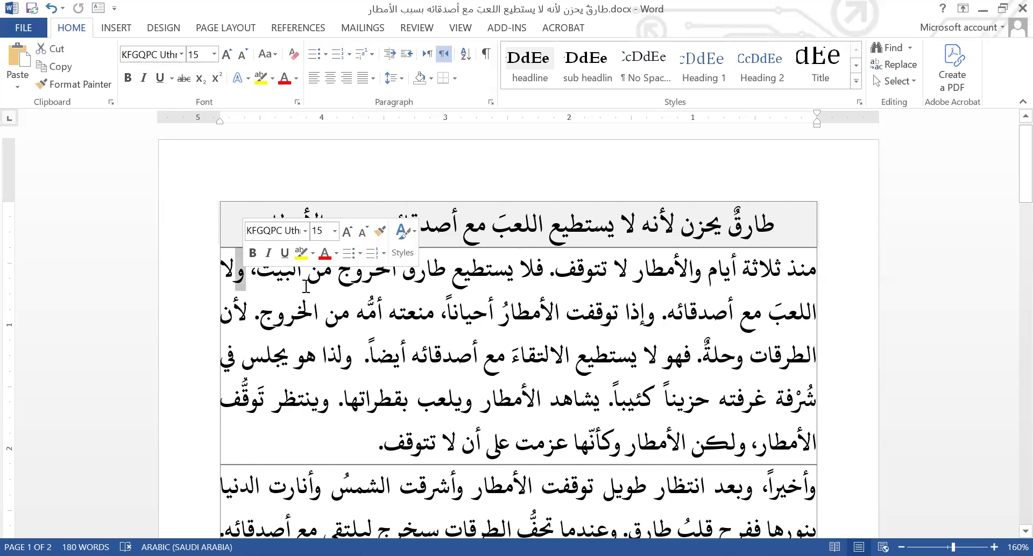
left_click(344, 278)
left_click(244, 278)
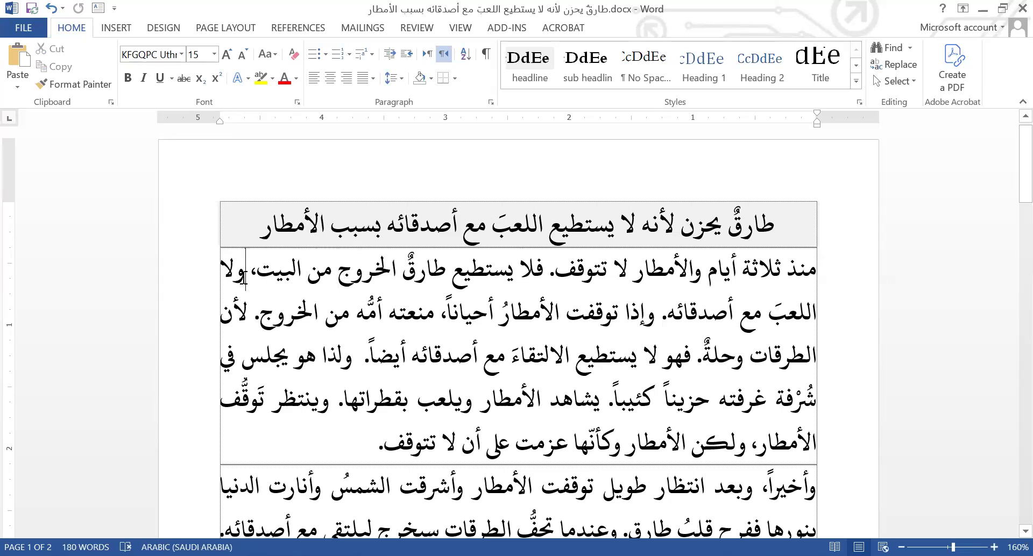
left_click_drag(780, 314, 769, 313)
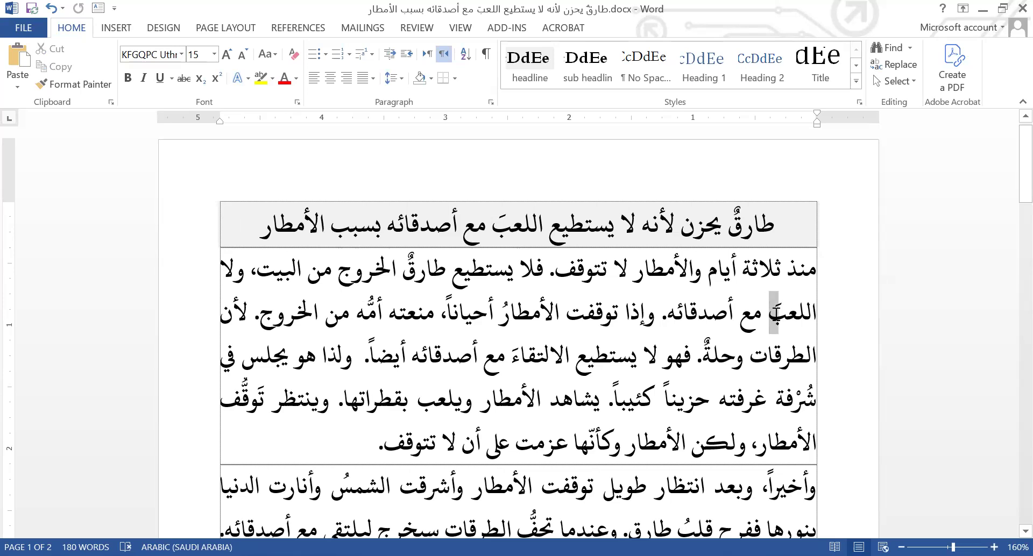
left_click(775, 313)
left_click_drag(358, 312, 382, 315)
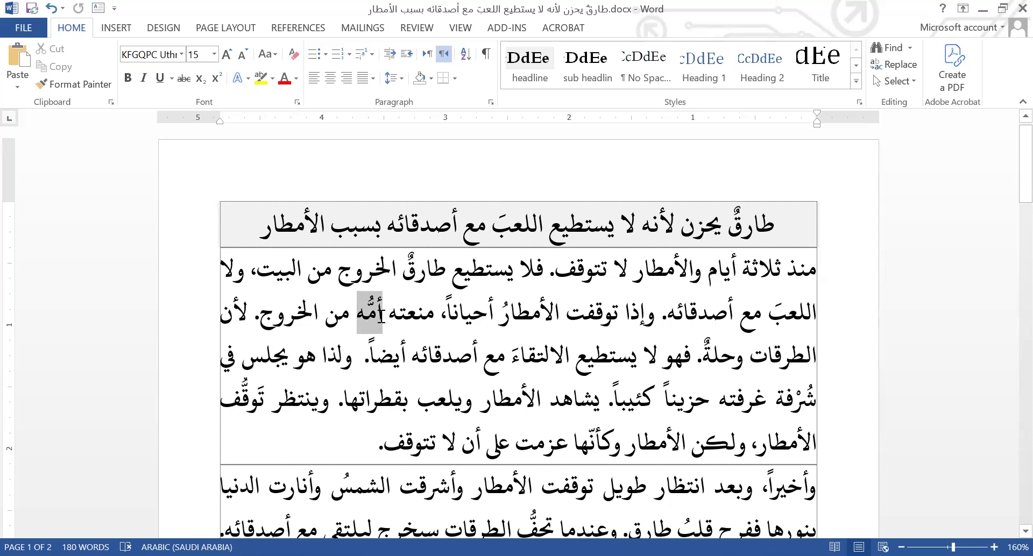
left_click_drag(381, 315, 380, 317)
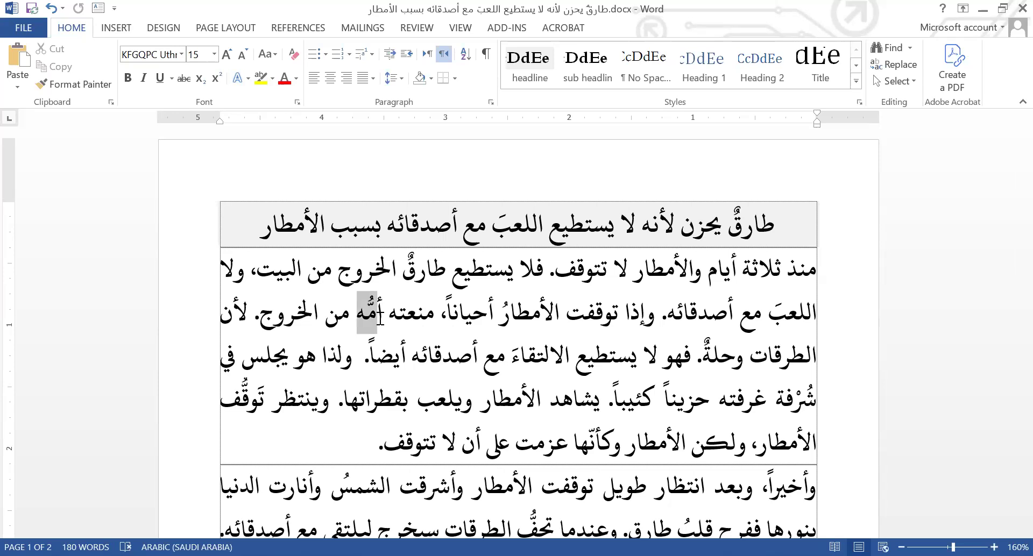
left_click_drag(380, 316, 381, 315)
left_click(382, 315)
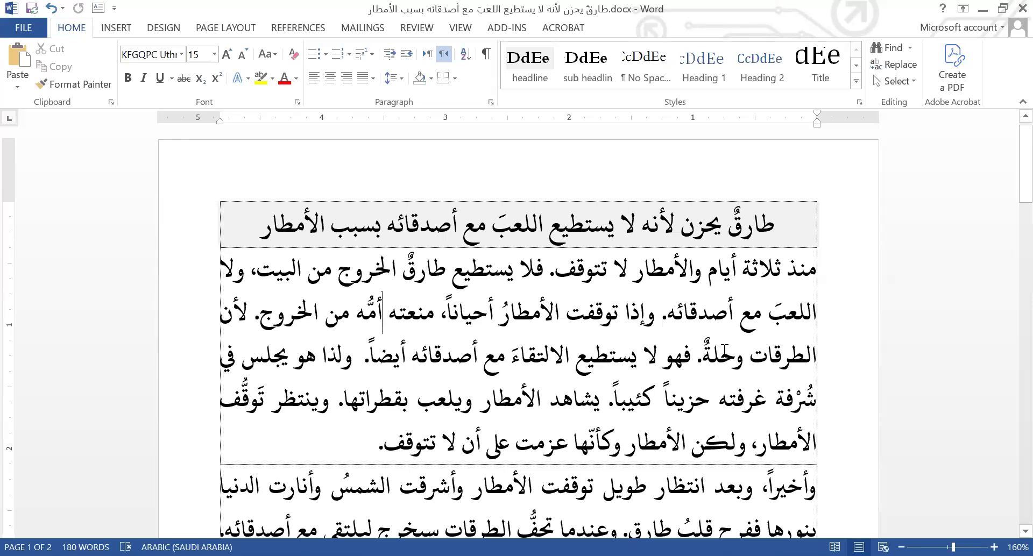
Step: Look up the word وَحلَةٌ and its Bengali meaning in the last row of the vocabulary table
scroll(622, 378, "down", 4)
scroll(619, 371, "down", 4)
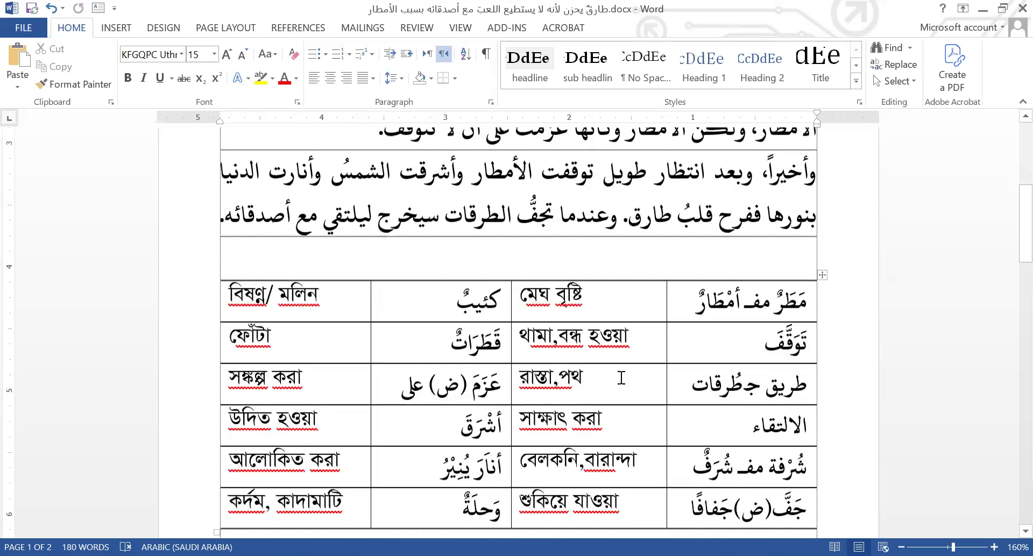
scroll(613, 363, "up", 1)
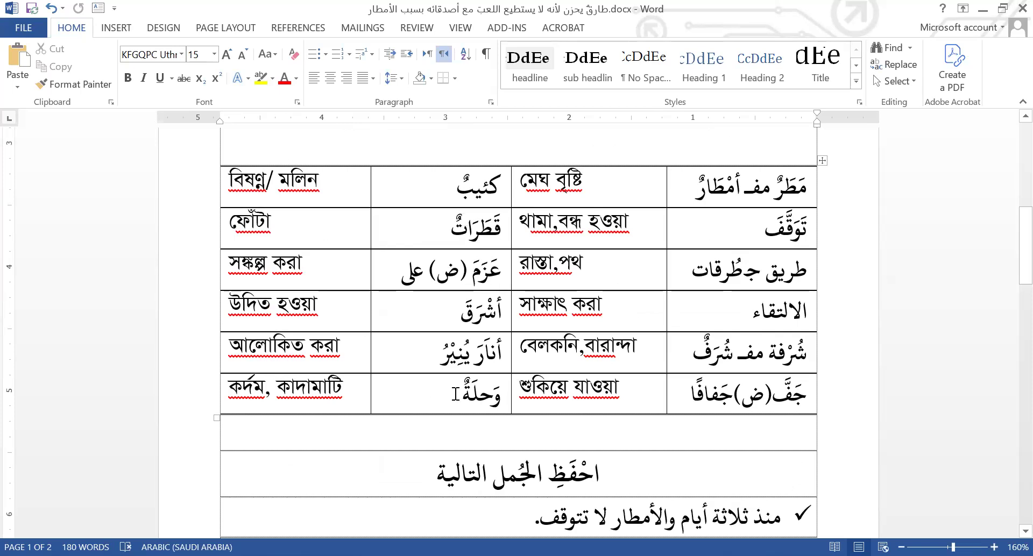
left_click(399, 393)
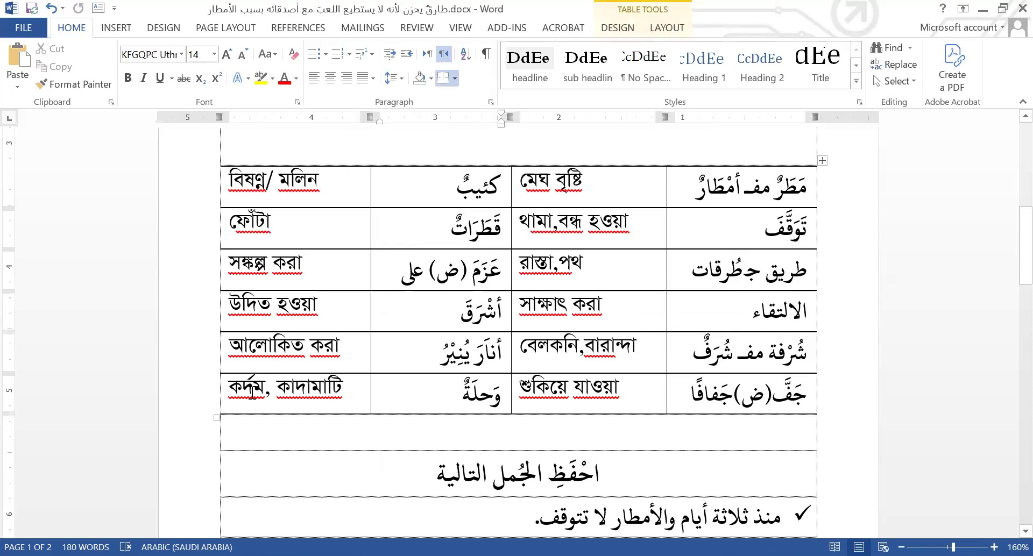
left_click(347, 393)
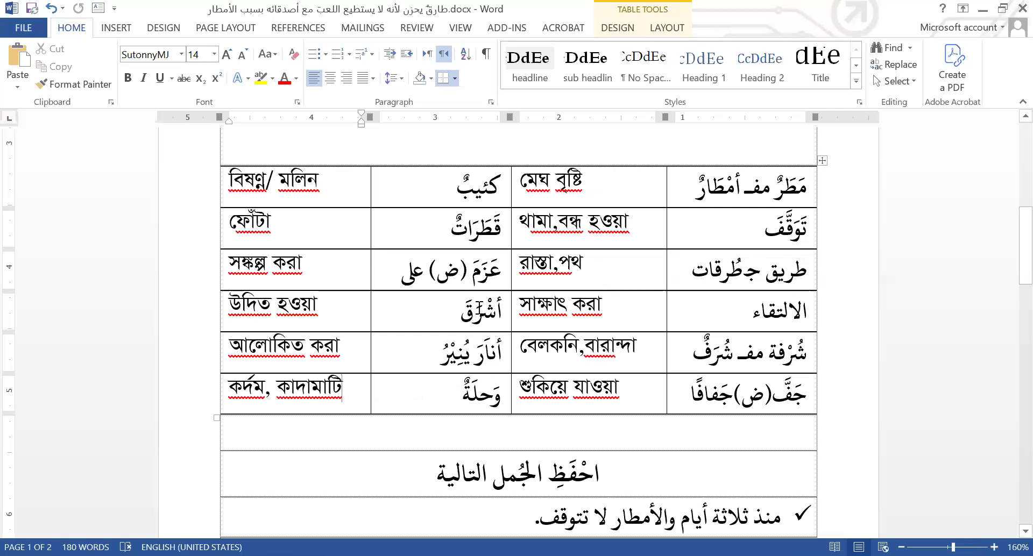
double_click(483, 397)
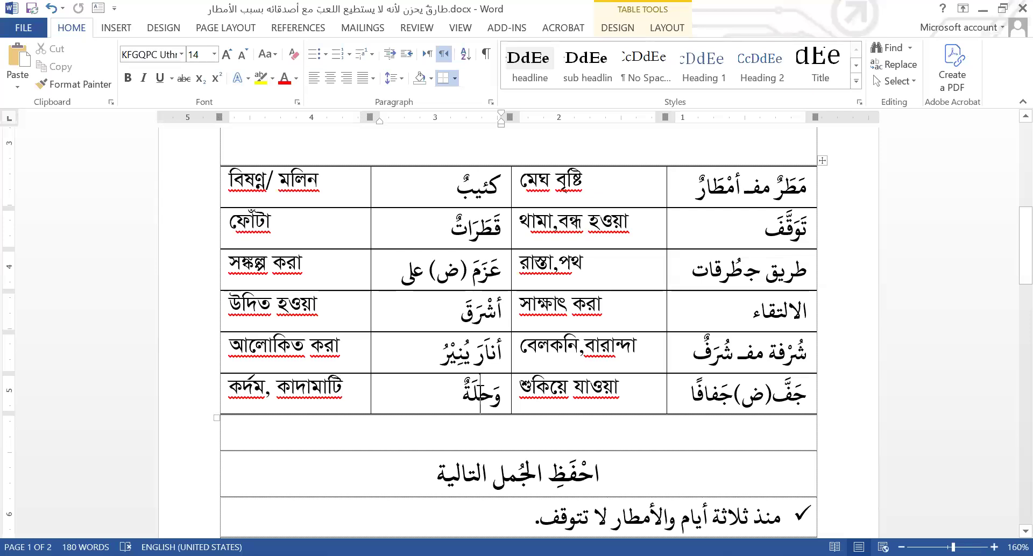
left_click(477, 404)
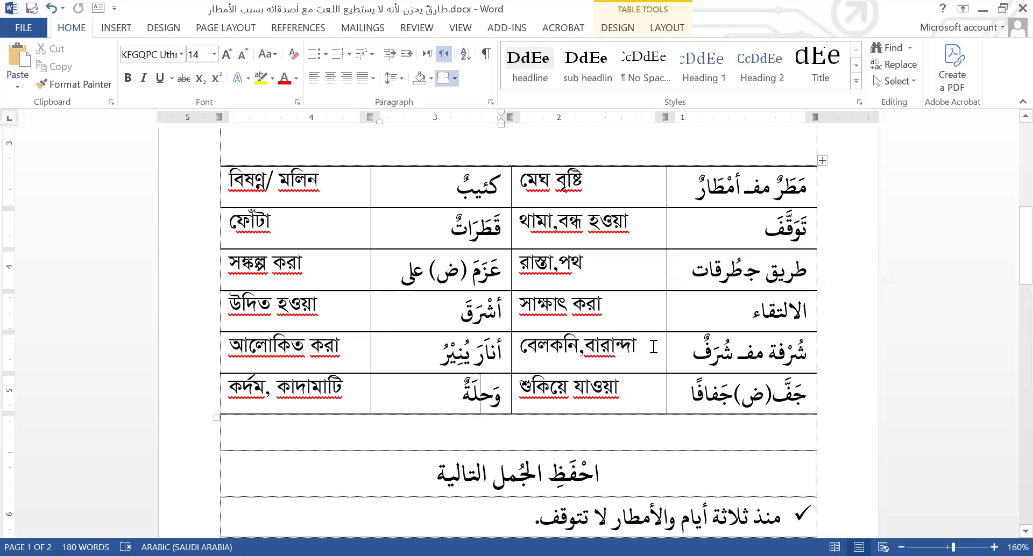
Step: Examine the words الطرقات وحلةٌ, the ending of الطرقات, and the phrase مع أصدقائه in the story's third line
scroll(654, 347, "up", 5)
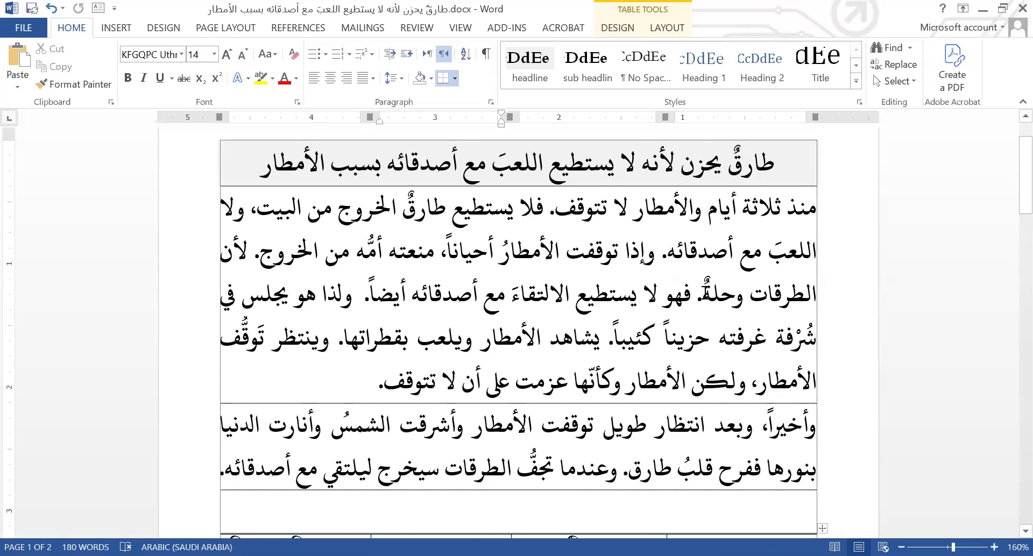
left_click(705, 293)
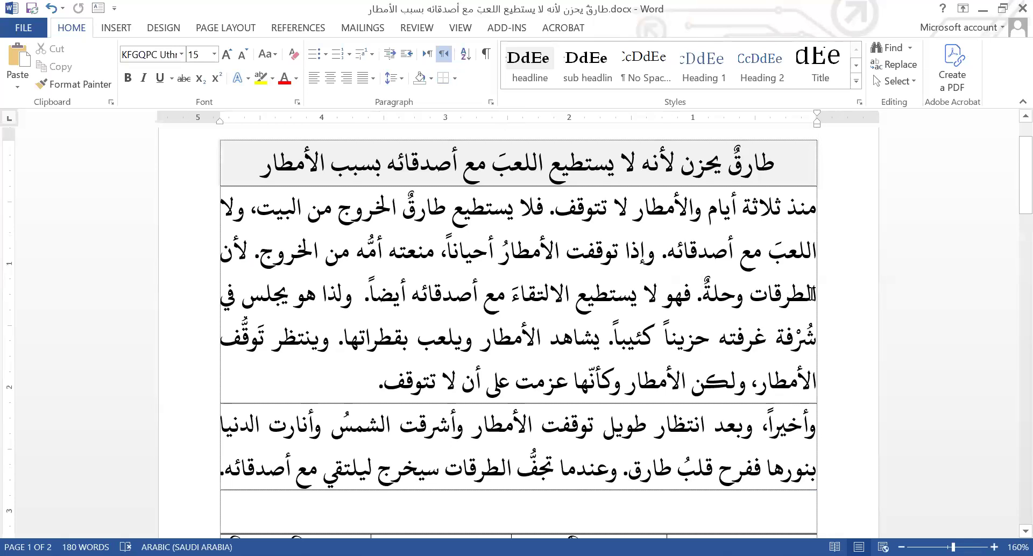
left_click_drag(817, 292, 759, 295)
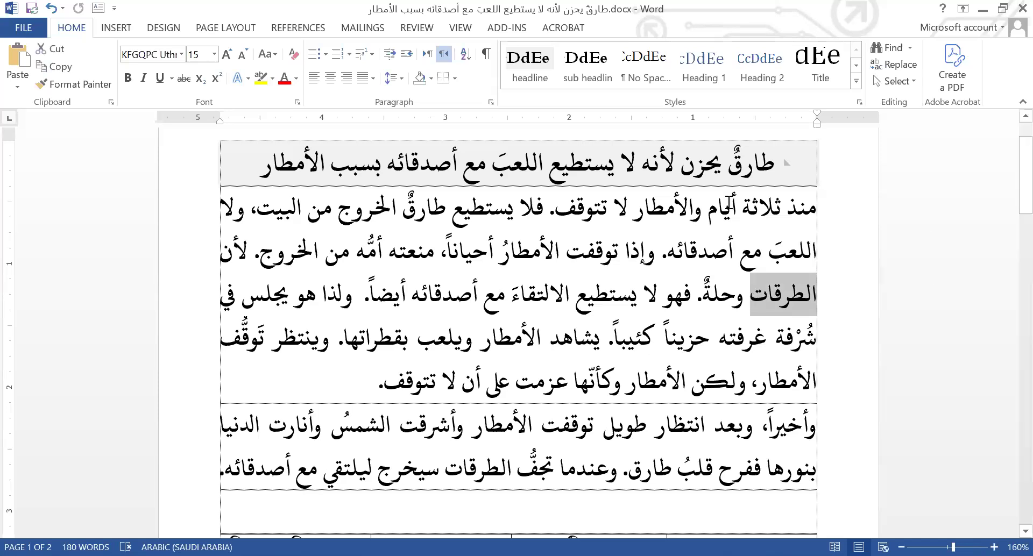
left_click(756, 293)
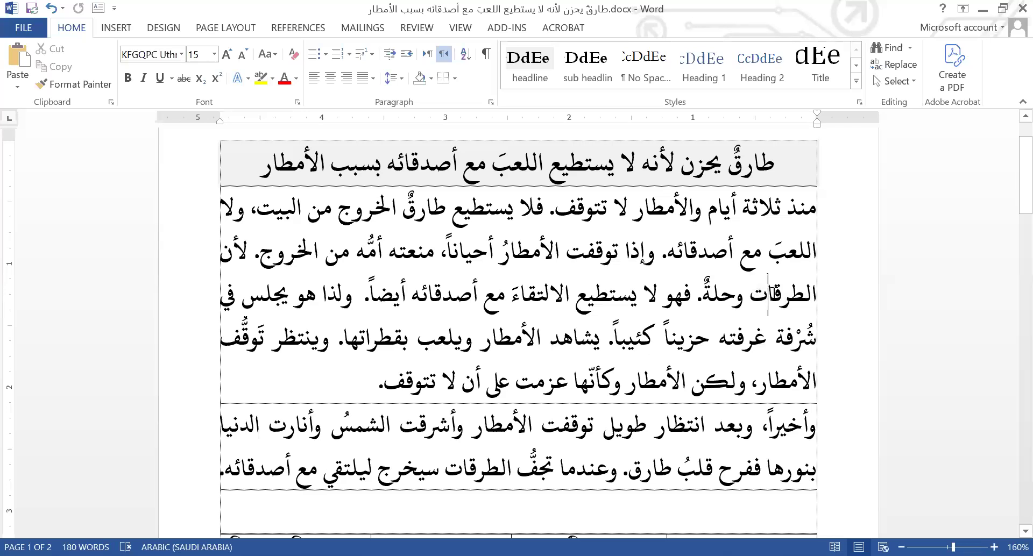
left_click_drag(770, 296, 756, 300)
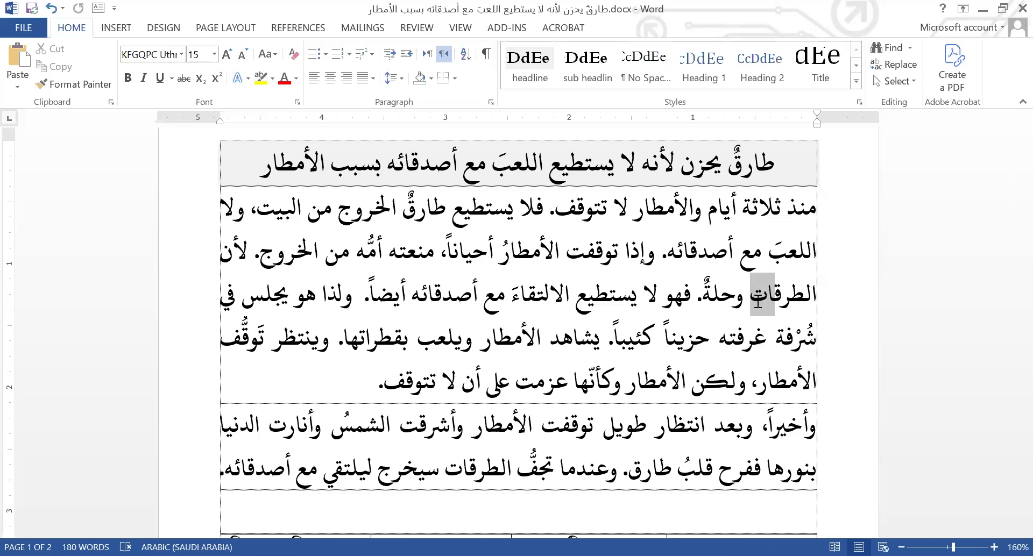
left_click(757, 301)
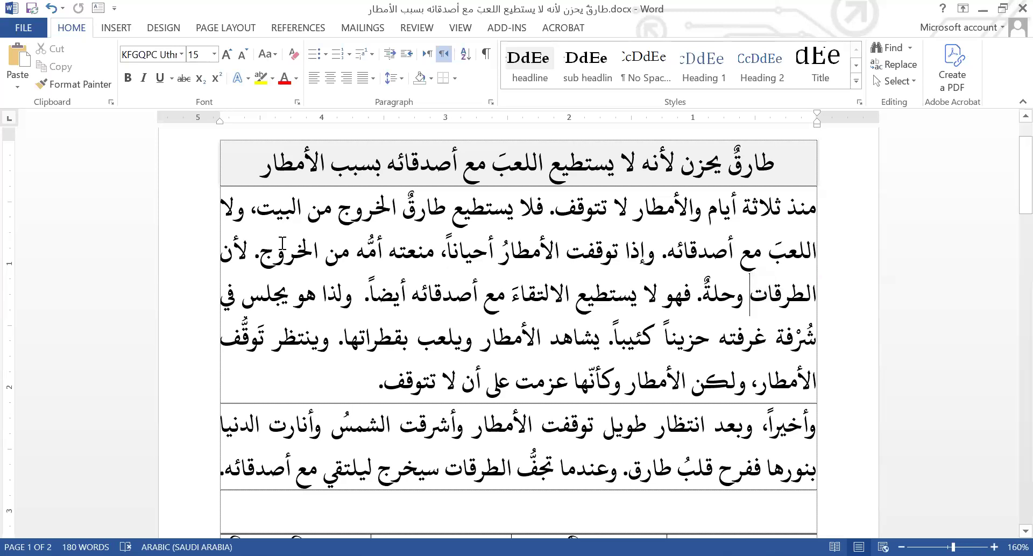
left_click(221, 252)
left_click_drag(509, 296, 428, 301)
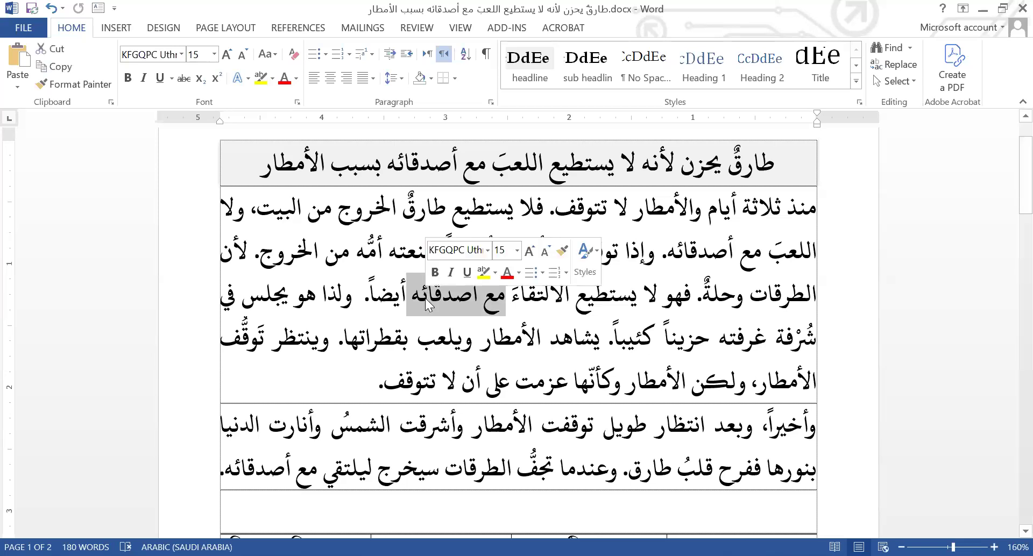
left_click(423, 295)
left_click(407, 290)
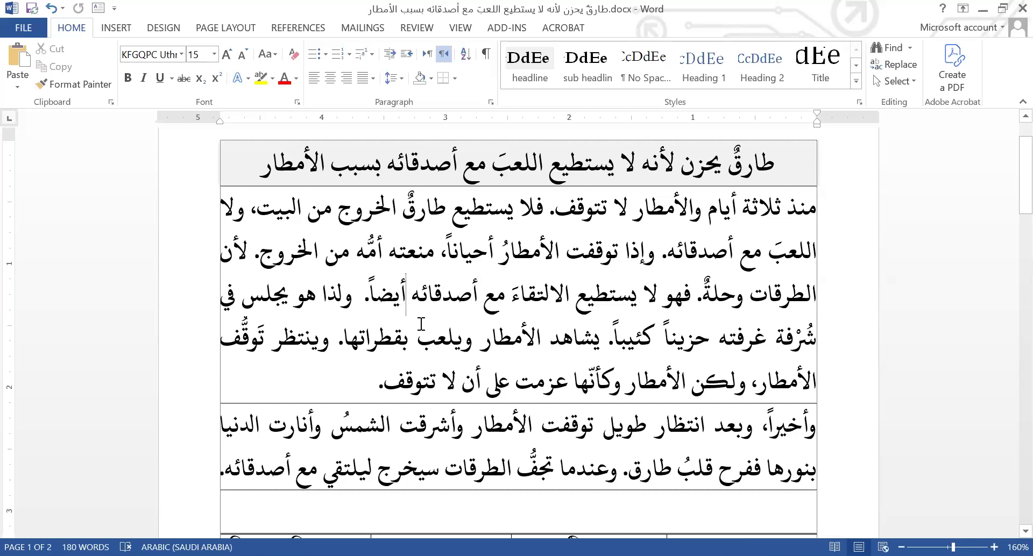
Step: Examine the clause beginning ولذا هو يجلس through شُرْفة غرفته in the first paragraph
left_click(359, 295)
key("BackSpace")
left_click_drag(359, 295, 268, 296)
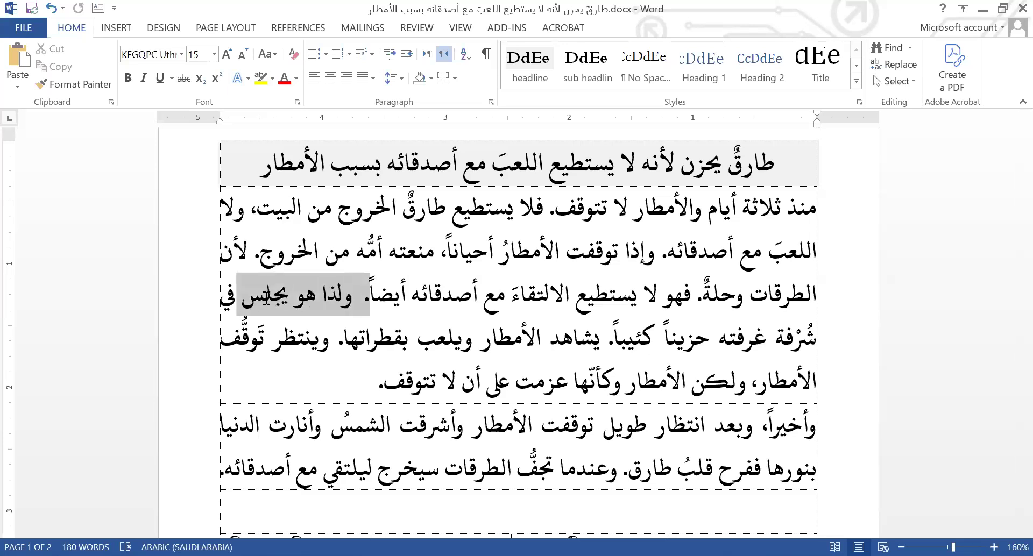
left_click_drag(266, 297, 267, 297)
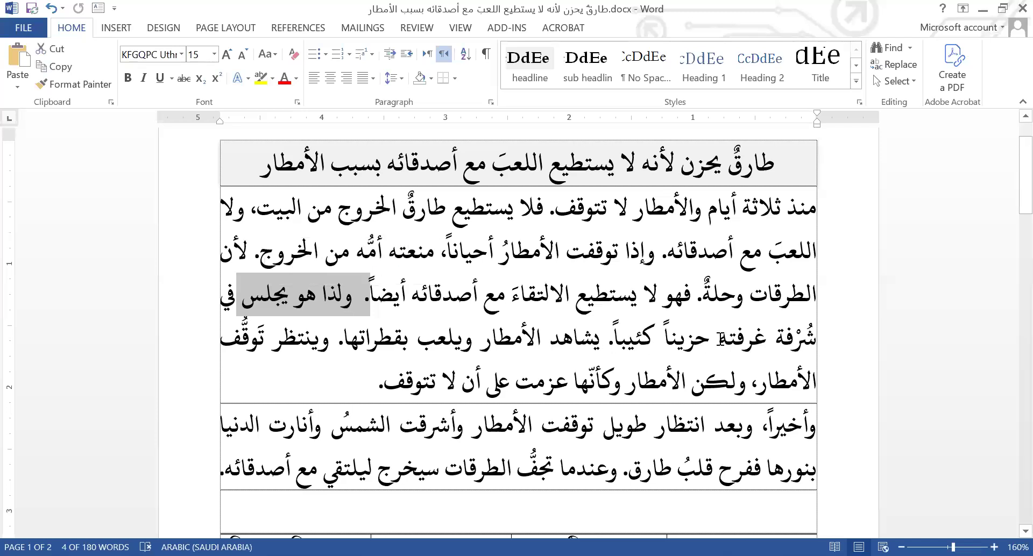
left_click(720, 340)
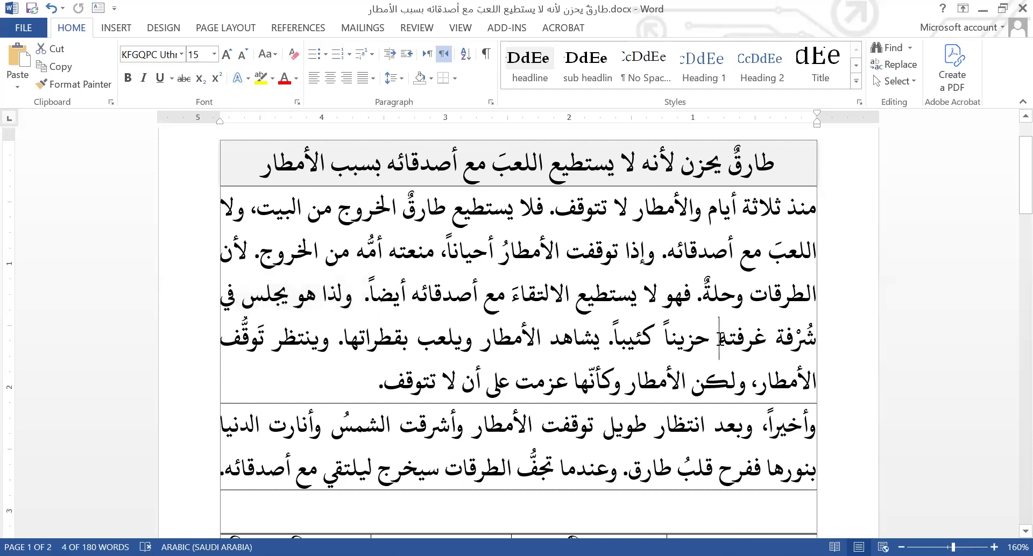
key("Delete")
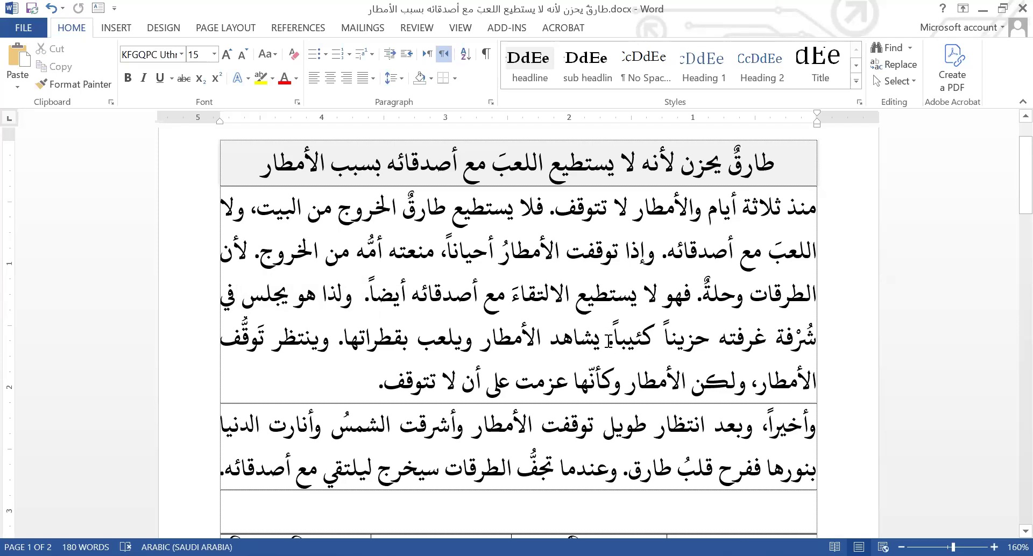
Step: Examine the phrase يشاهد الأمطار, the verb ويلعب, and the first paragraph's last line up to عزمت
left_click(609, 339)
left_click_drag(608, 339, 592, 344)
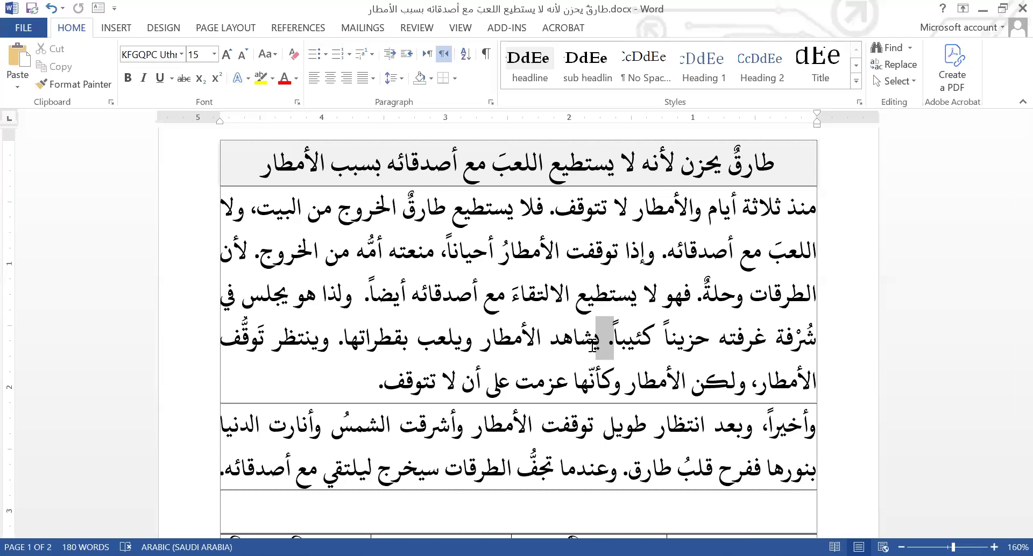
left_click_drag(601, 339, 495, 336)
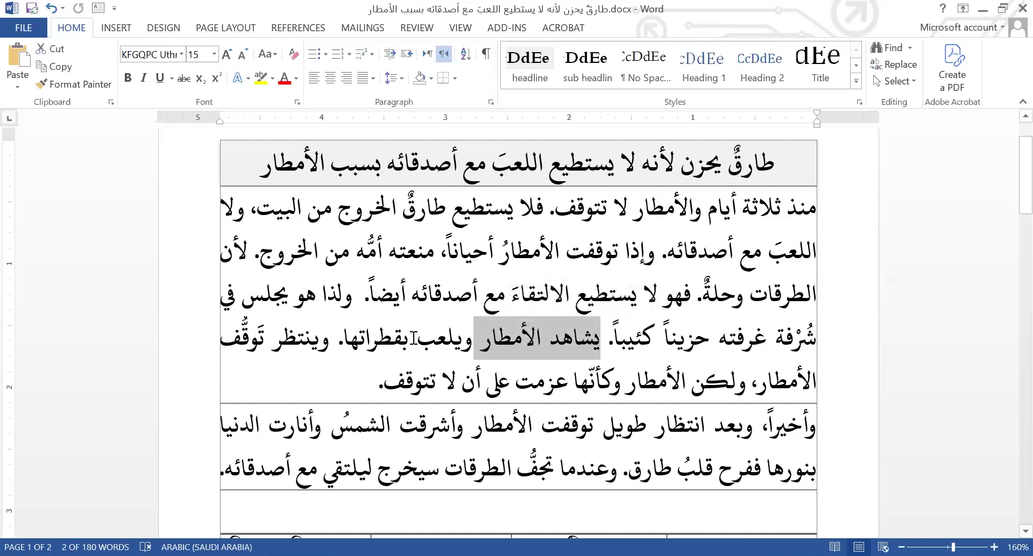
left_click_drag(417, 339, 442, 339)
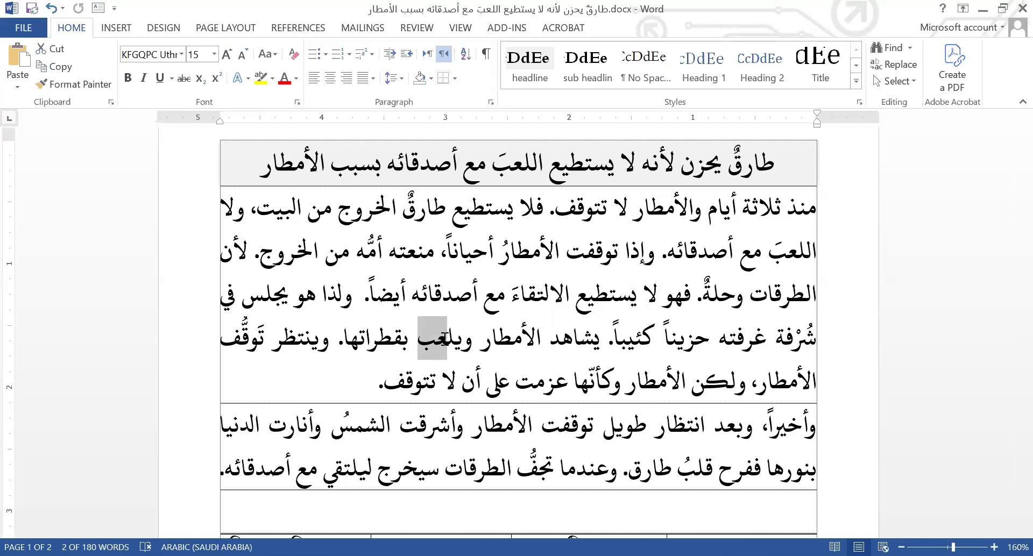
left_click(447, 340)
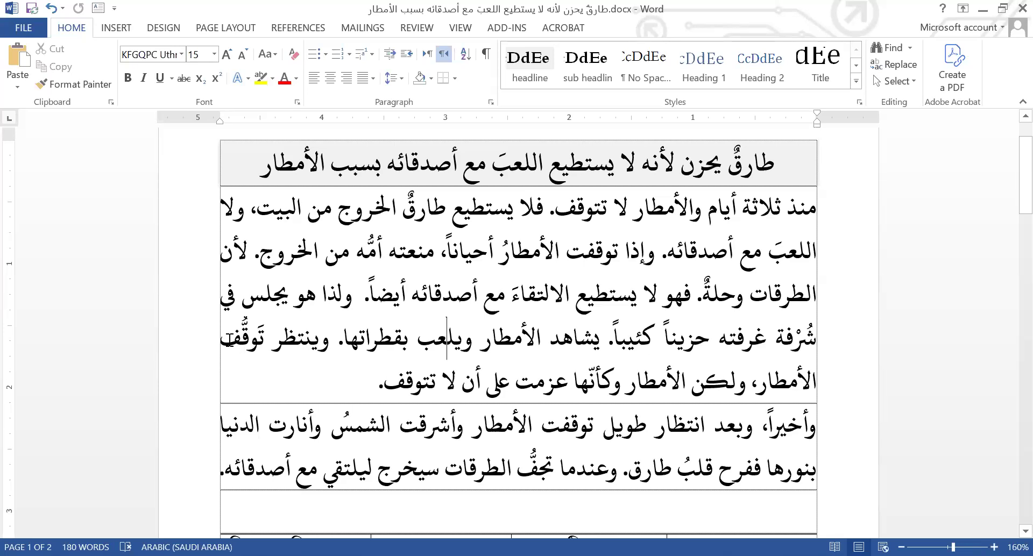
left_click(761, 383)
left_click(581, 385)
left_click(520, 387)
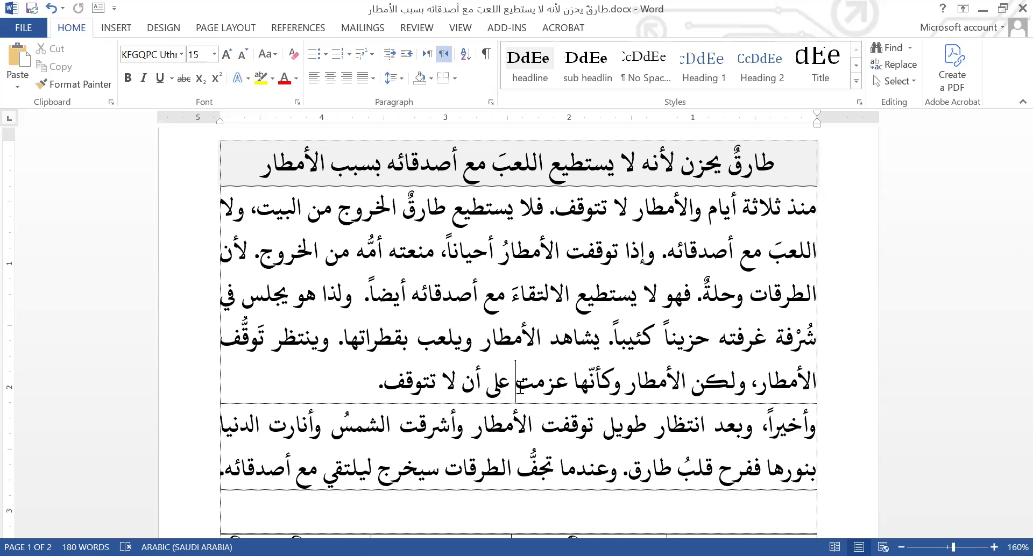
Step: Examine the preposition على, the verb عزمت and the clause وكأنّها عزمت على أن لا تتوقف ending the first paragraph
left_click_drag(492, 388, 505, 387)
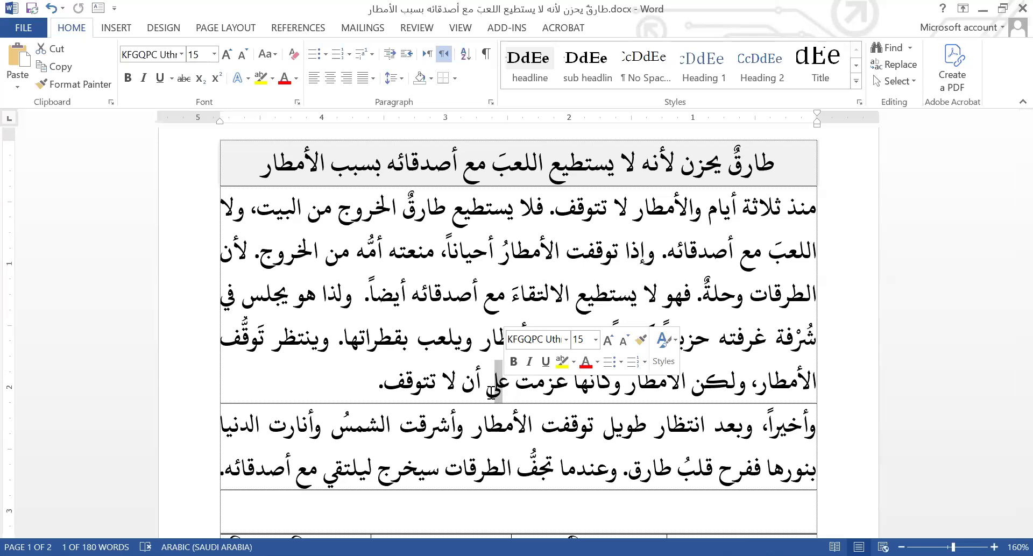
left_click(549, 381)
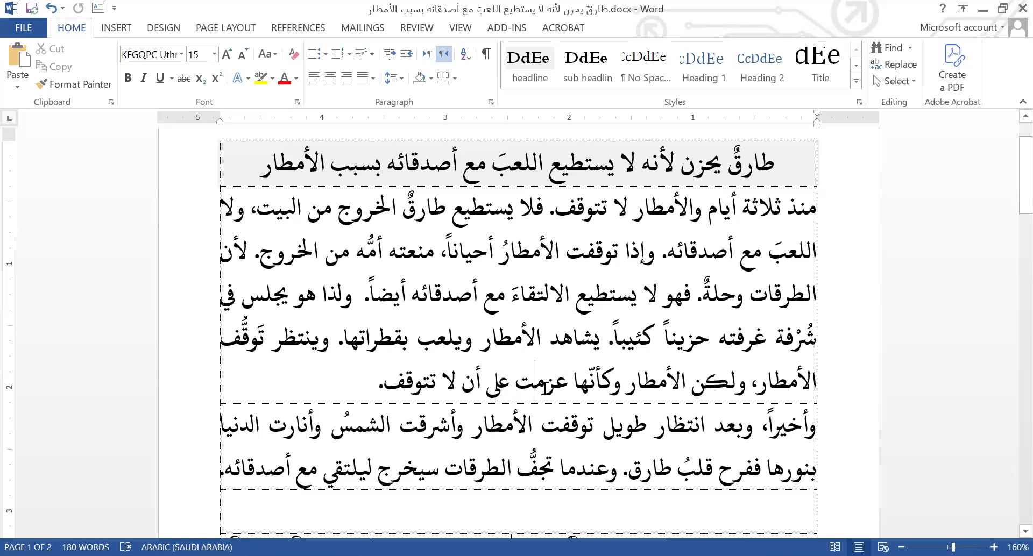
left_click_drag(491, 384, 384, 396)
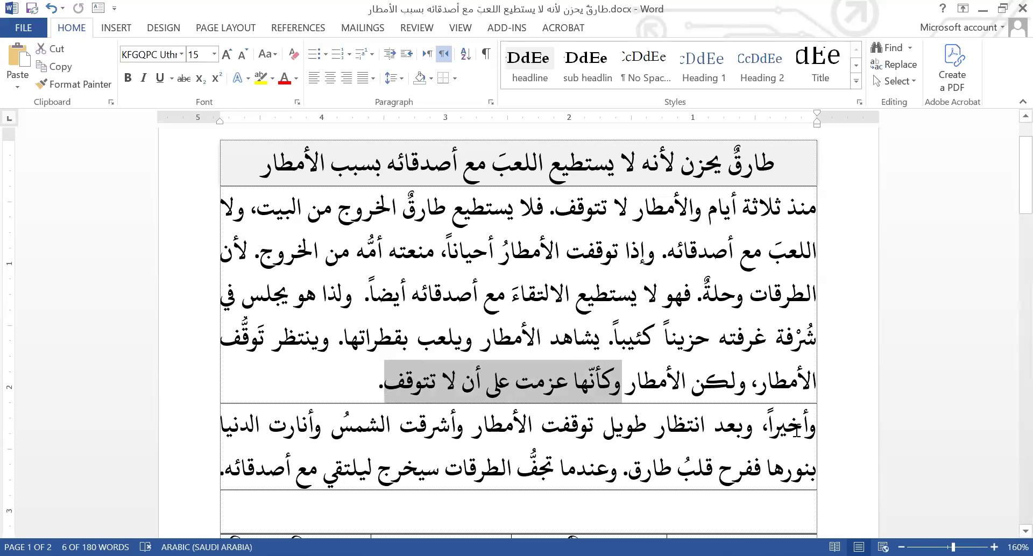
Step: Examine the word وأخيراً and the phrases وبعد انتظار طويل and توقفت الأمطار opening the second paragraph
scroll(795, 426, "down", 1)
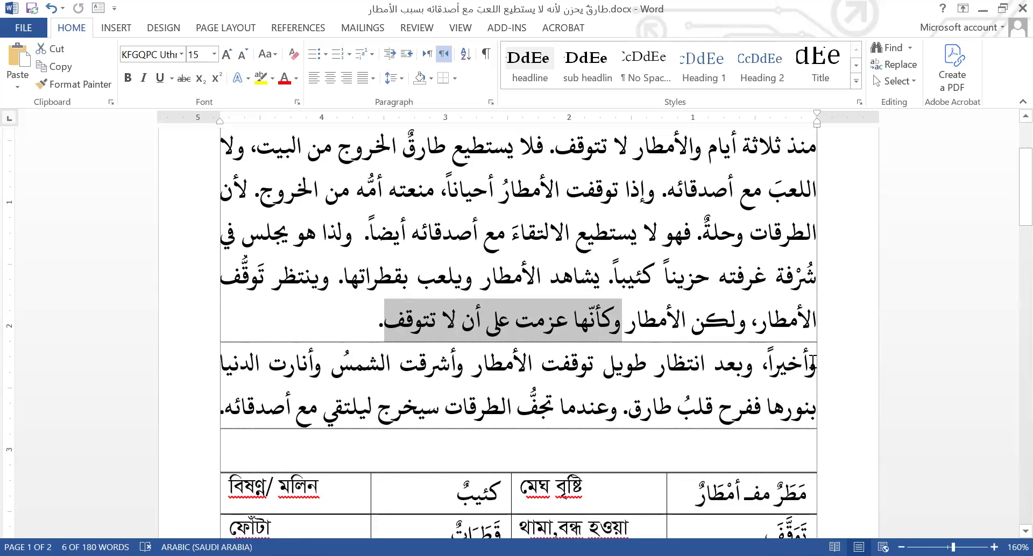
double_click(786, 364)
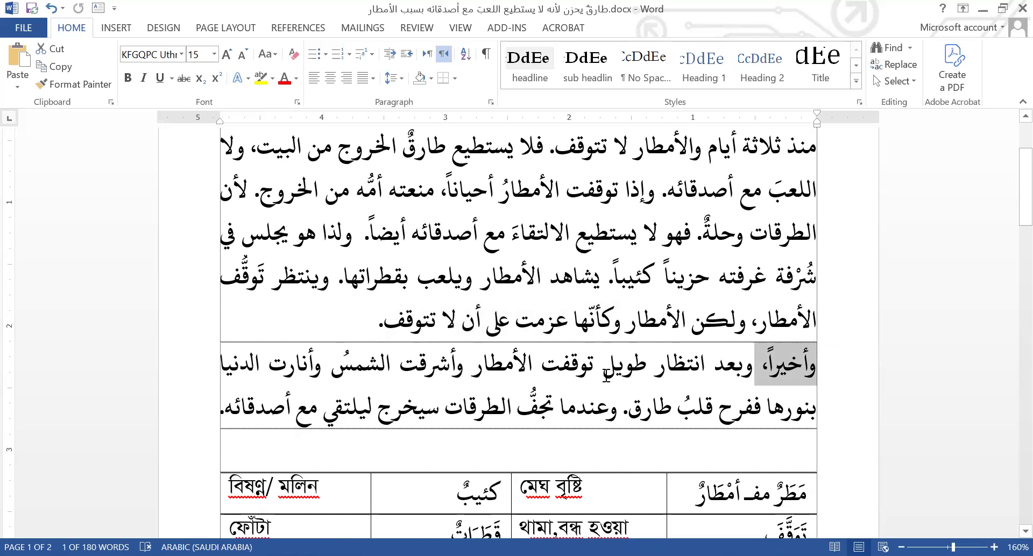
left_click_drag(604, 371, 726, 370)
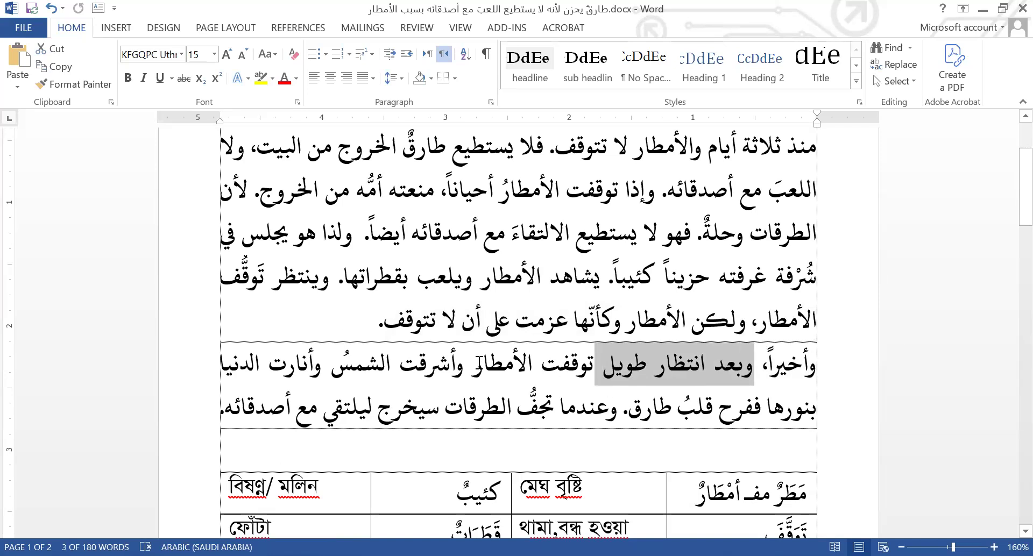
left_click_drag(468, 366, 603, 371)
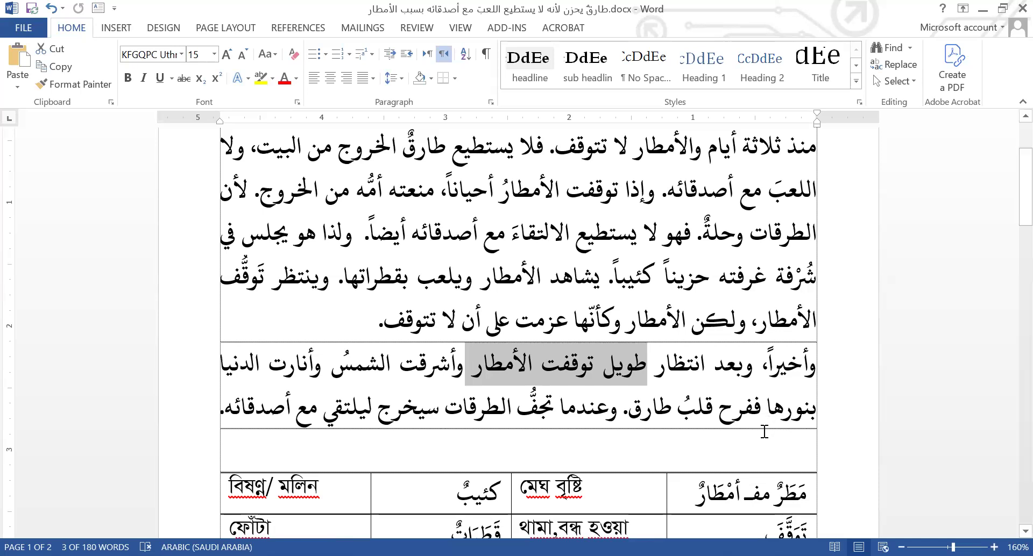
Step: Look up the verb جَفَّ and its verbal noun جَفافًا in the last row of the vocabulary table
scroll(764, 431, "down", 3)
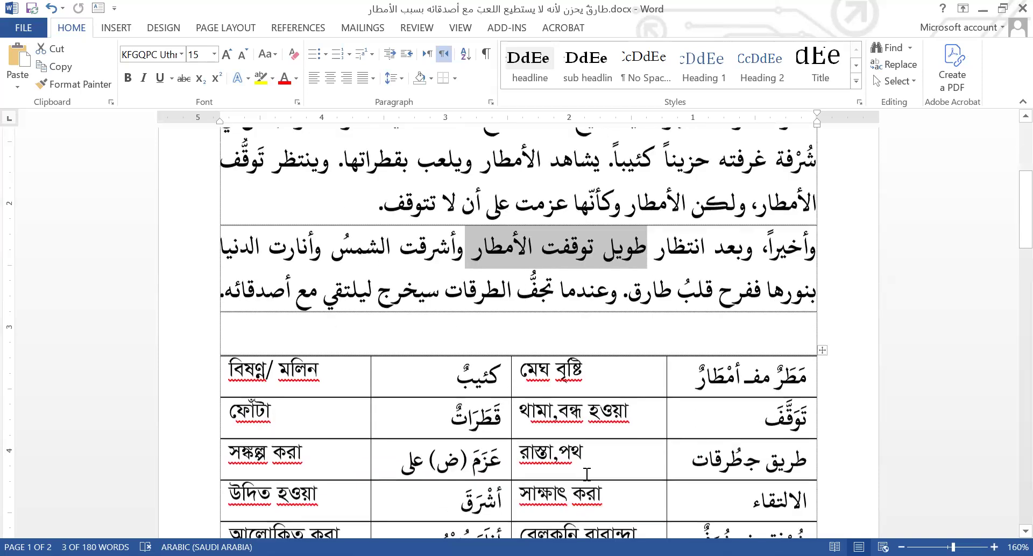
scroll(587, 475, "down", 1)
scroll(775, 457, "down", 1)
double_click(802, 460)
left_click(722, 464)
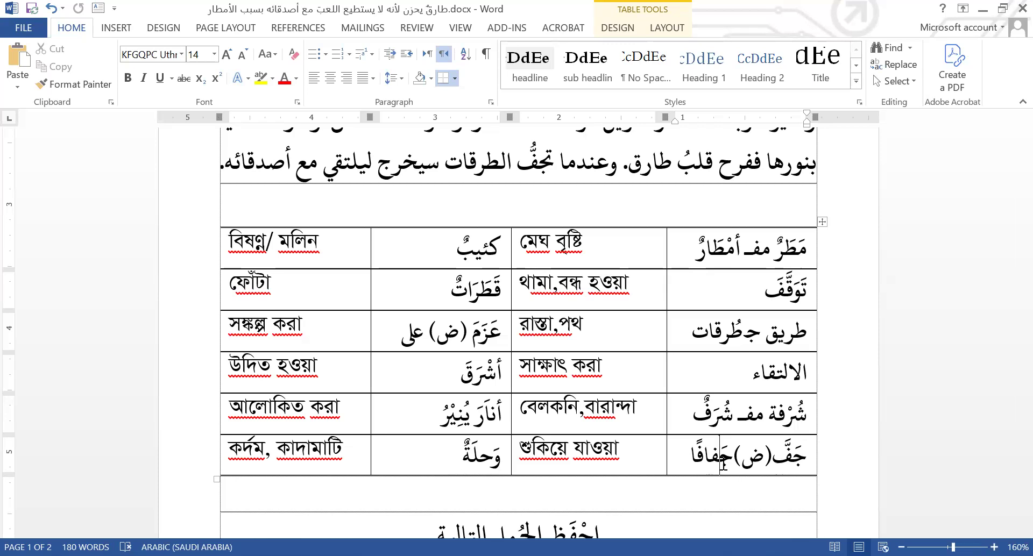
Step: Add a second line reading جَفَّ [ن] جَفٌّ under جَفَّ(ض)جَفافًا in the vocabulary table's last row
left_click(682, 463)
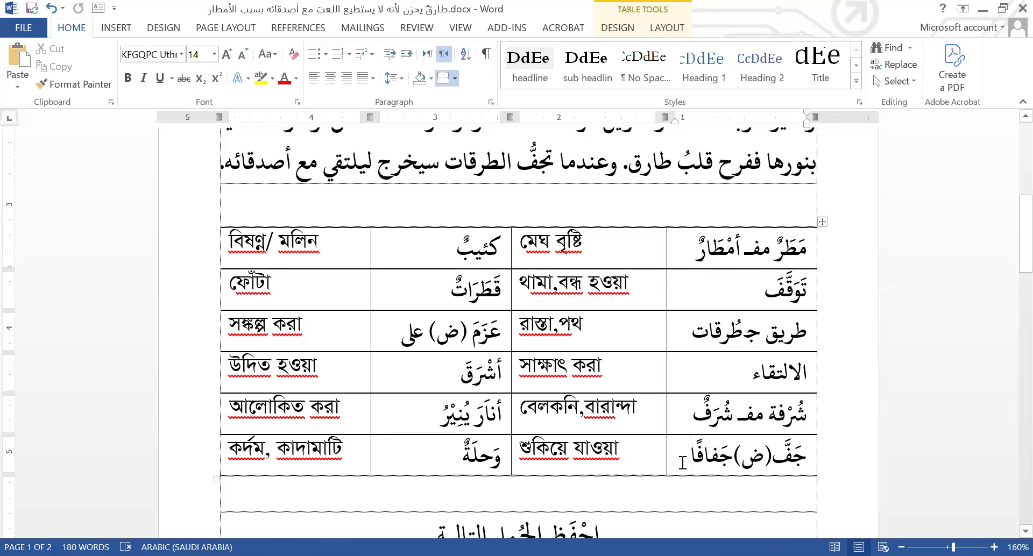
key("Return")
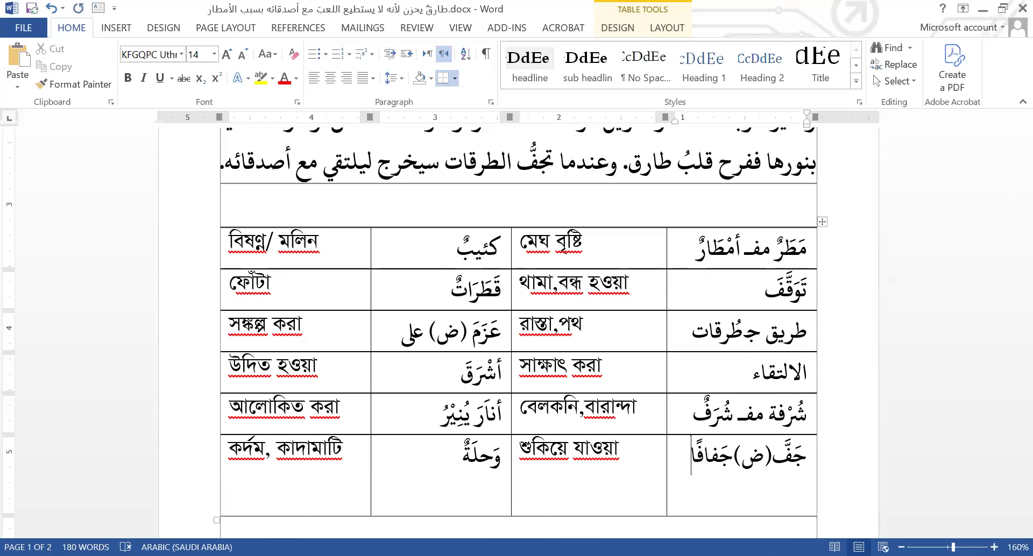
type("جَف")
key("BackSpace")
type("]")
key("BackSpace")
type("[ن]")
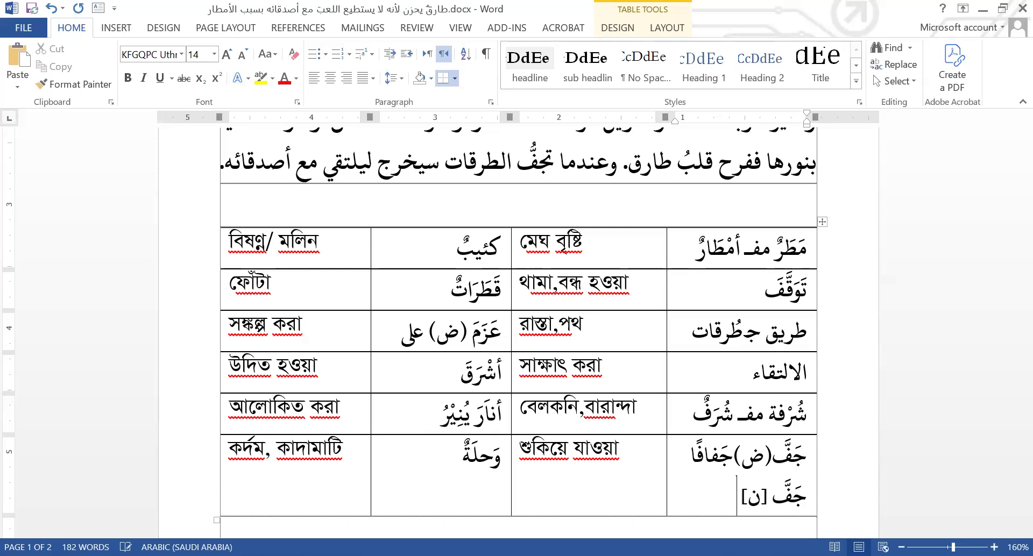
type(" جَفُّ")
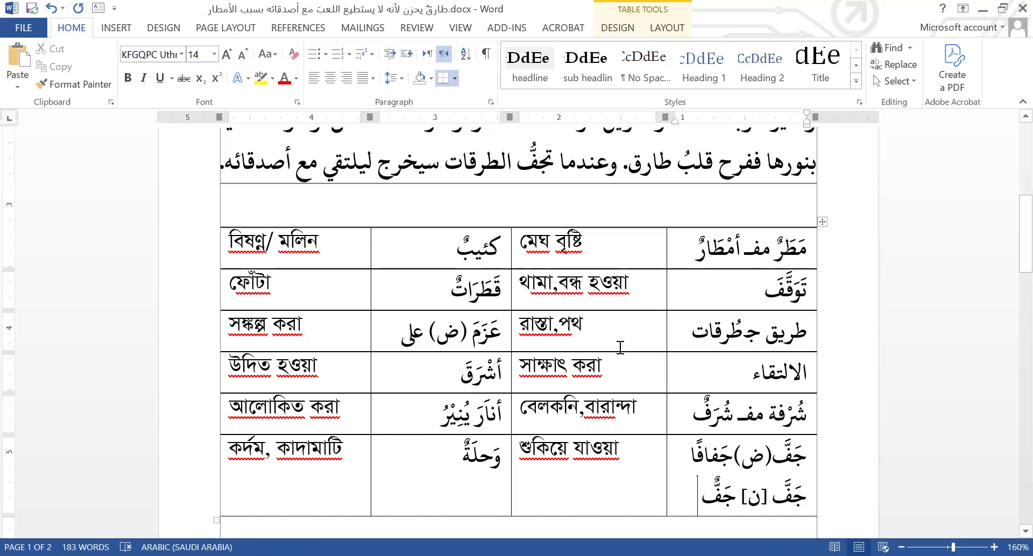
Step: Examine the phrases وعندما تجفُّ الطرقات and ليلتقي مع أصدقائه and the verb سيخرج in the story's last line
scroll(535, 316, "up", 3)
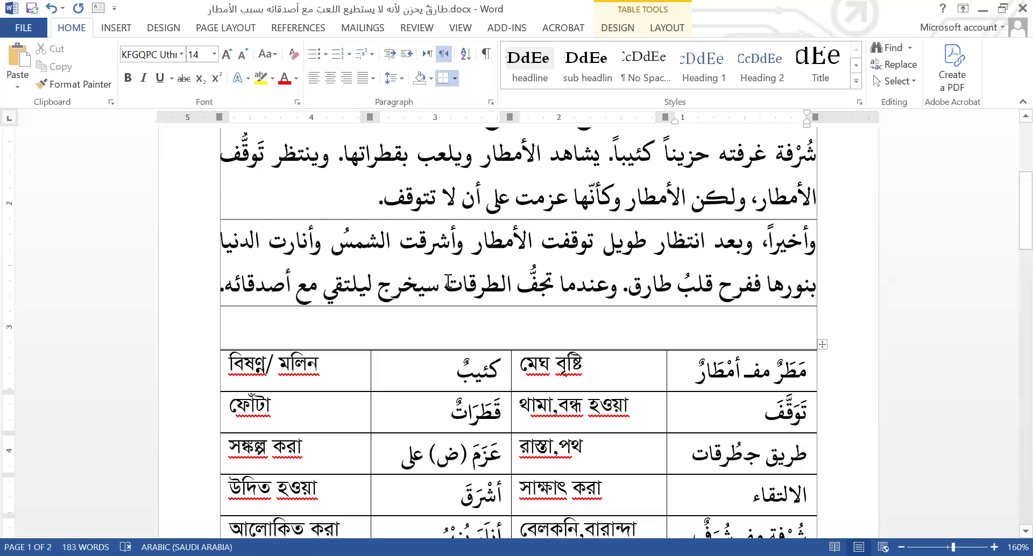
left_click_drag(449, 282, 570, 288)
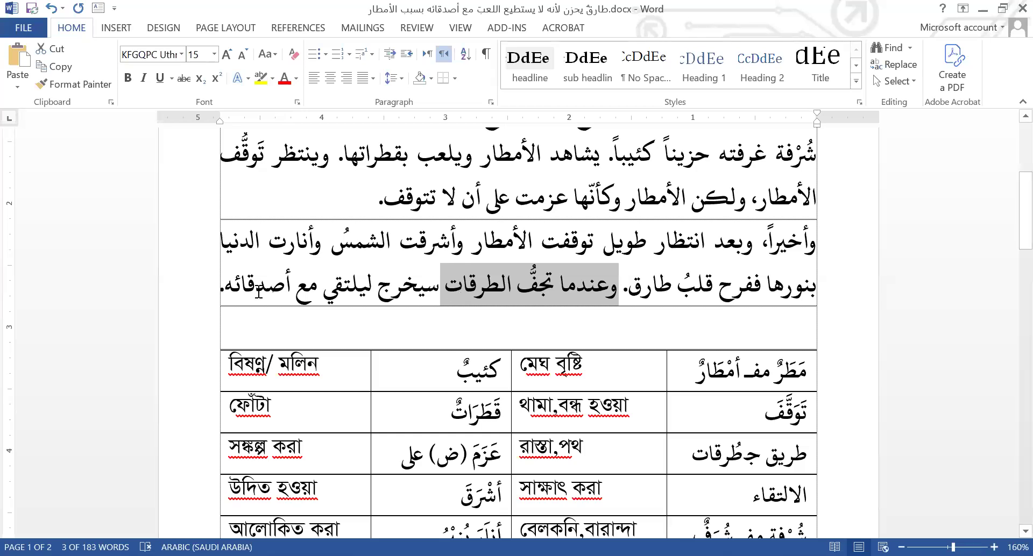
left_click_drag(229, 287, 347, 293)
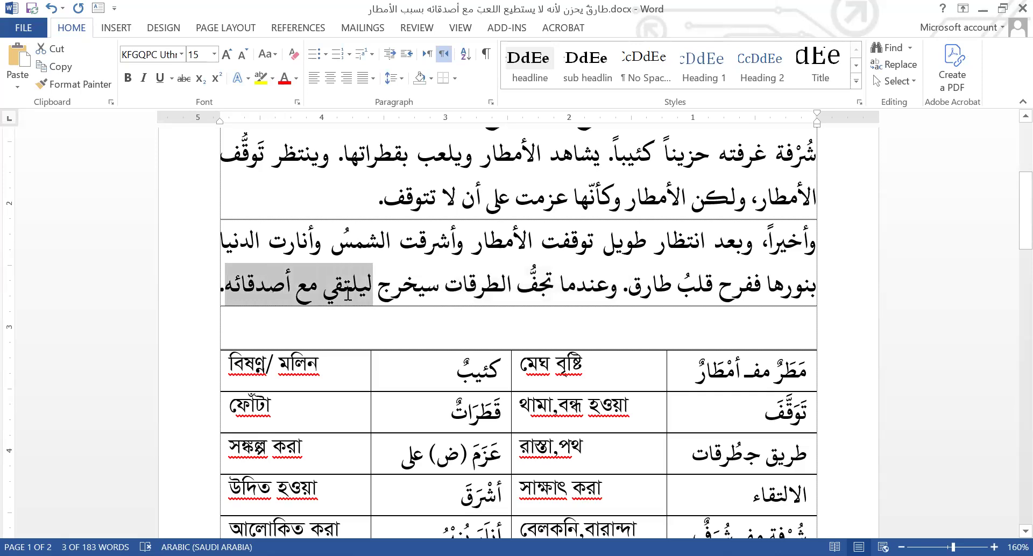
left_click(318, 295)
left_click(403, 299)
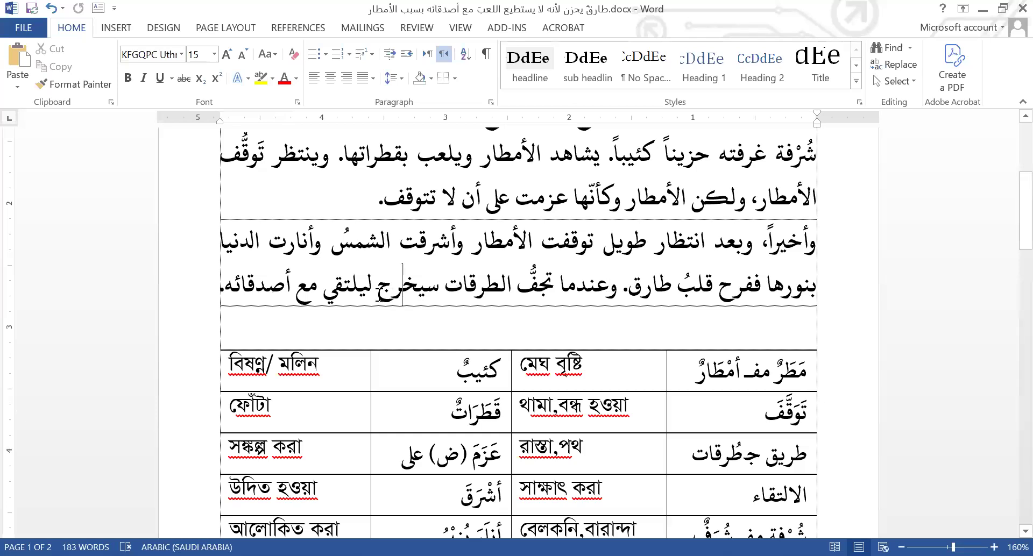
Step: Split the word ليلتقي in the story's last line after the ل and insert أن before يلتقي
left_click(325, 296)
left_click(367, 294)
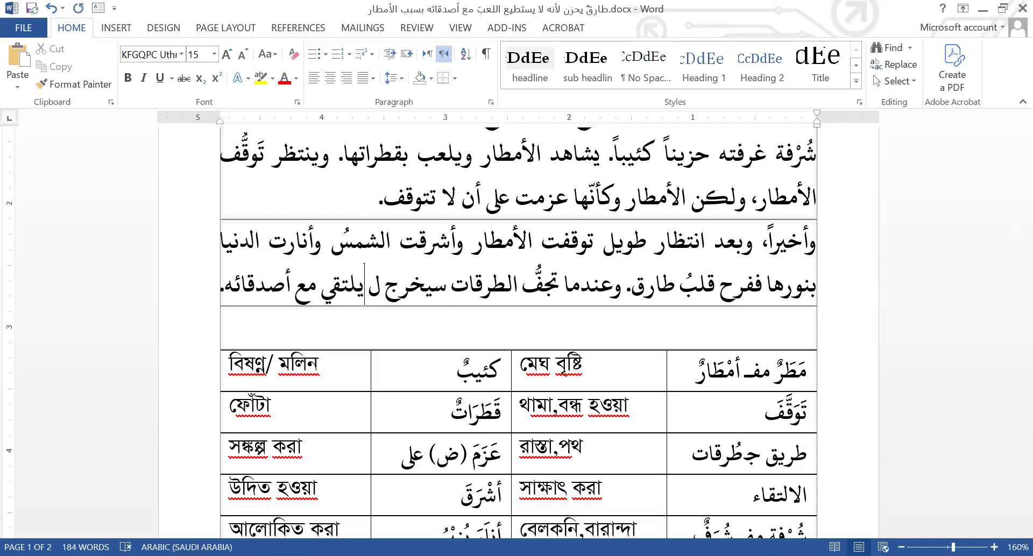
type("أن")
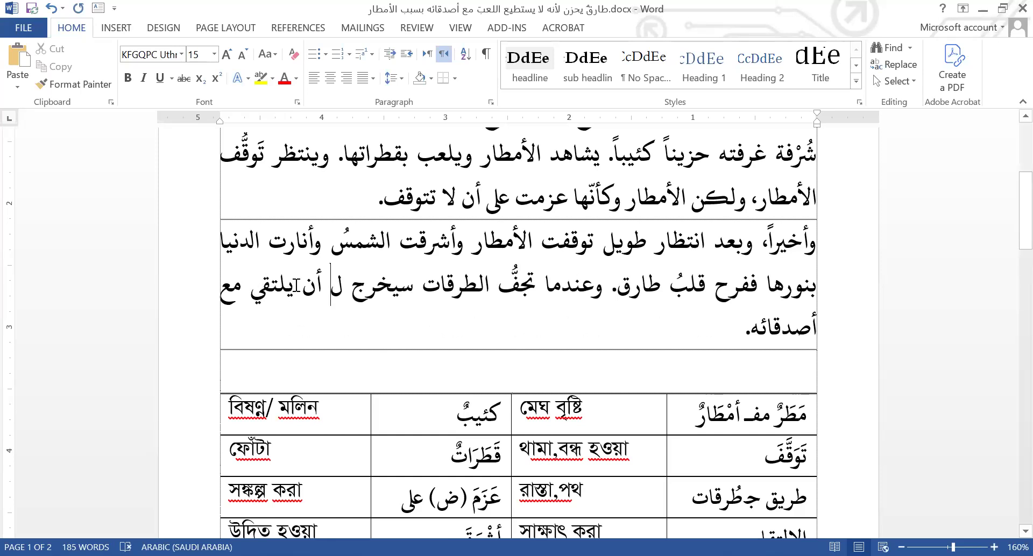
Step: Remove the inserted أن and the extra spaces so that ل and يلتقي form one word again
left_click(302, 285)
key("BackSpace")
key("BackSpace")
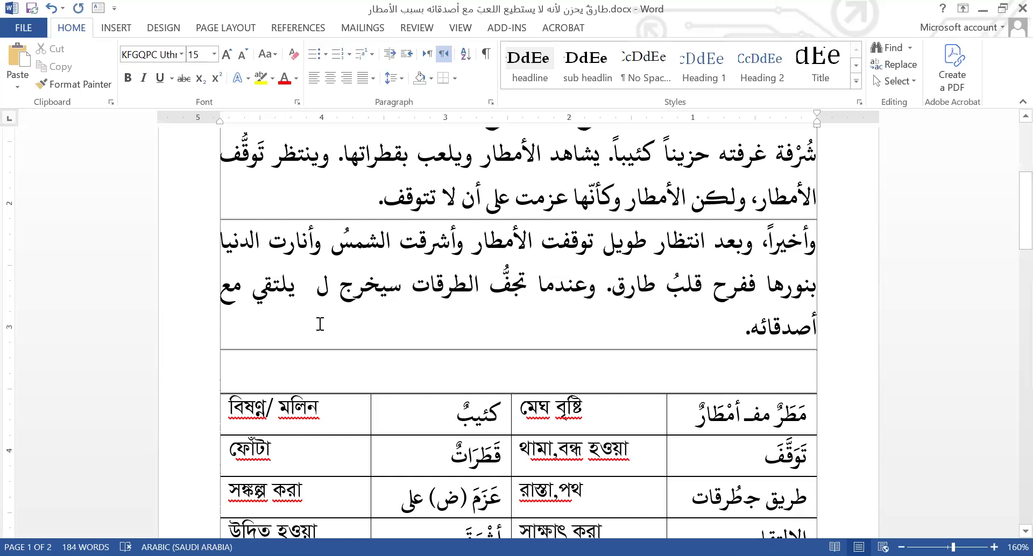
key("BackSpace")
key("BackSpace")
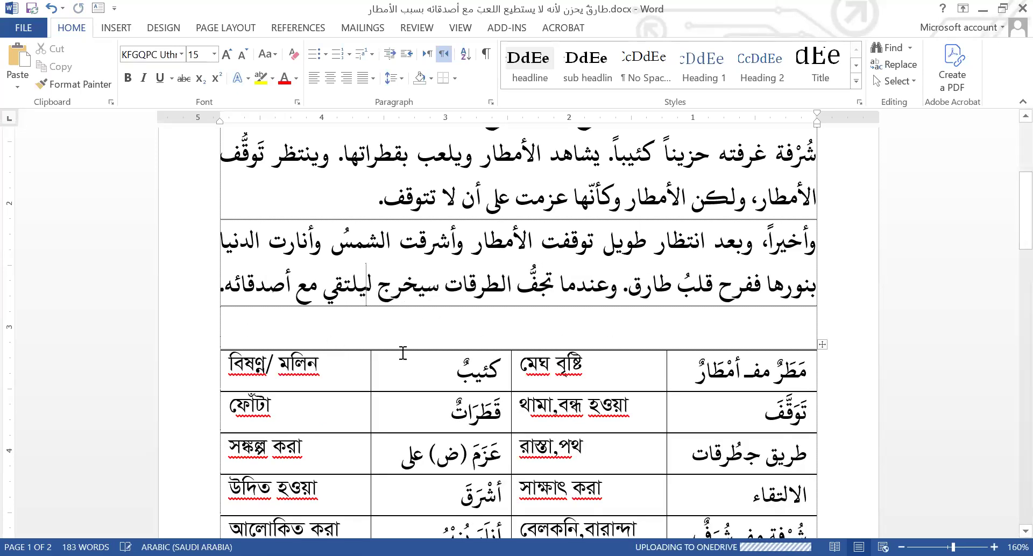
Step: Reread the whole story from the headline to the end of the second paragraph, selecting its text while reading
scroll(420, 351, "up", 3)
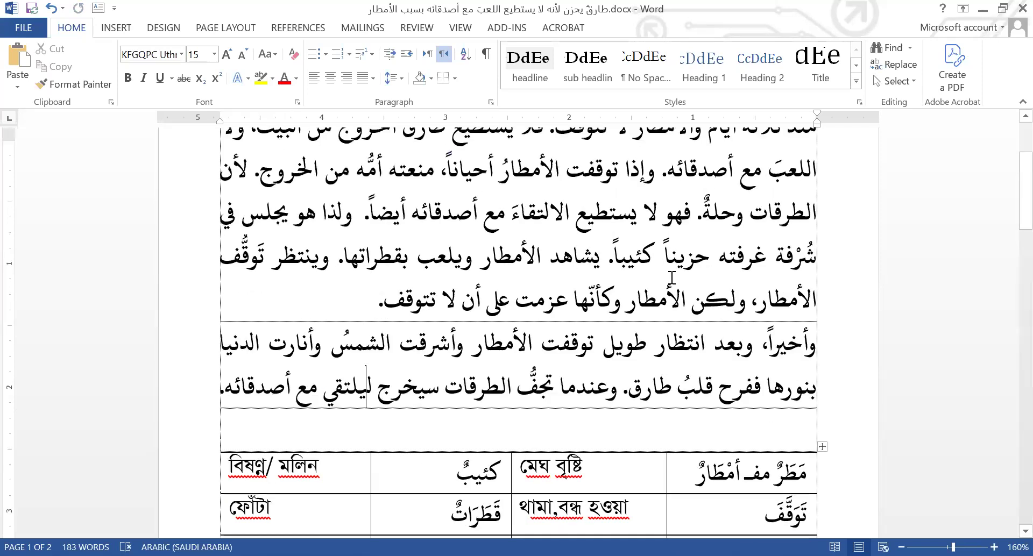
scroll(774, 171, "up", 2)
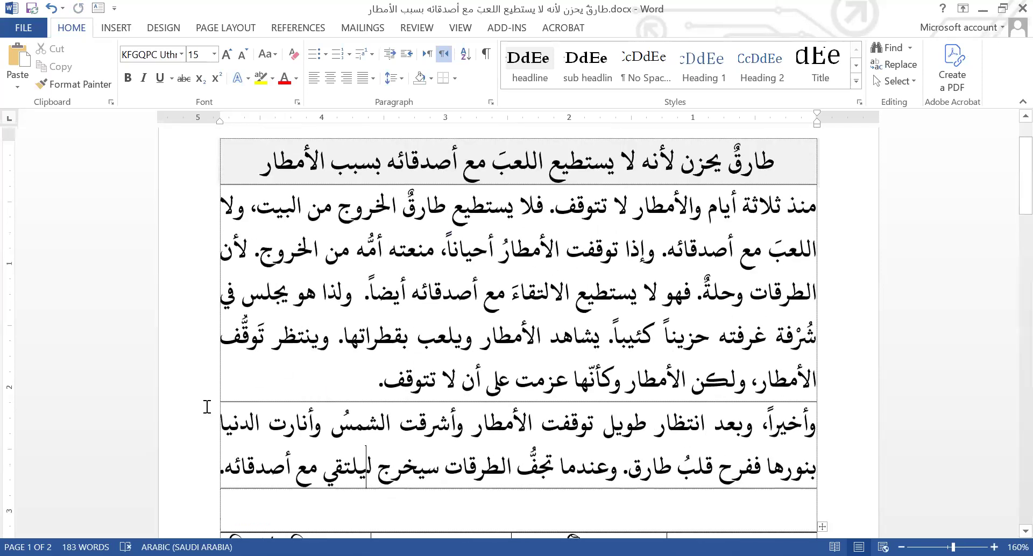
left_click(512, 455)
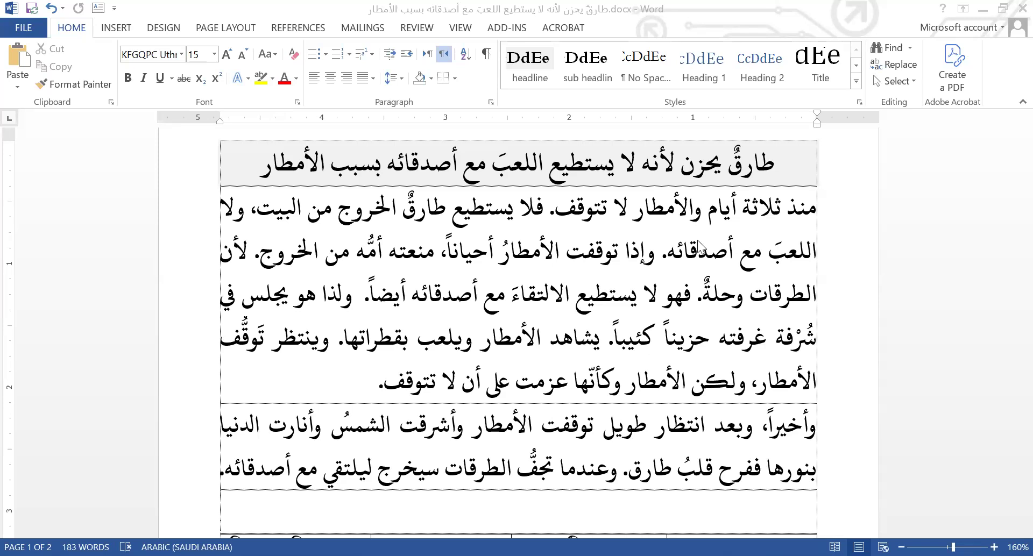
left_click(510, 463)
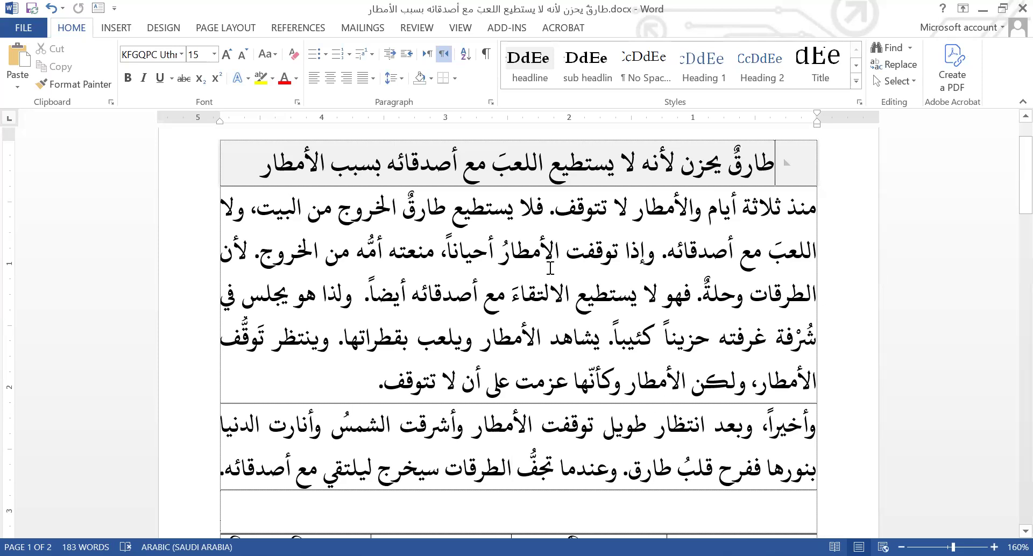
key("shift+Down")
key("shift+Down")
key("shift+Down")
key("shift+Down")
key("shift+Down")
key("shift+Down")
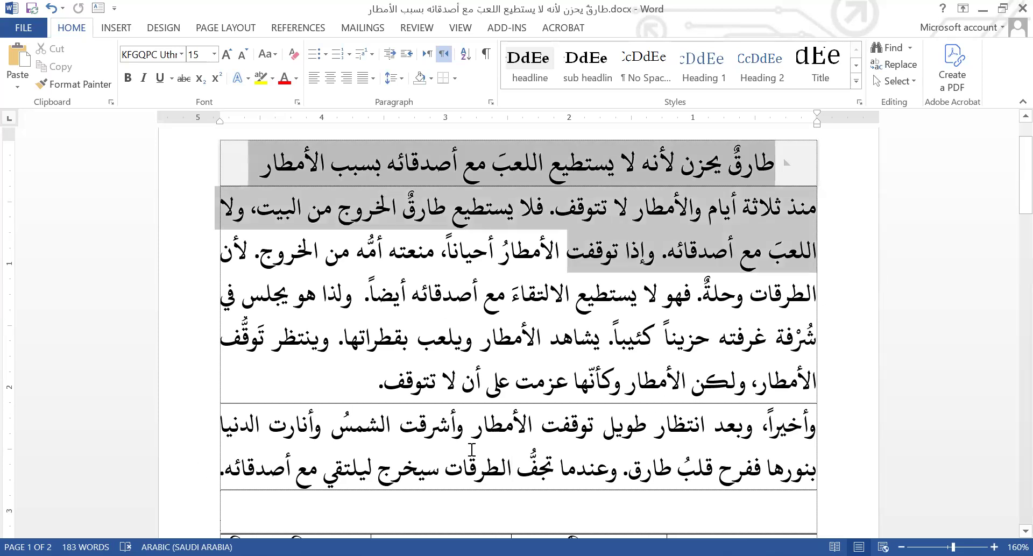
key("shift+Down")
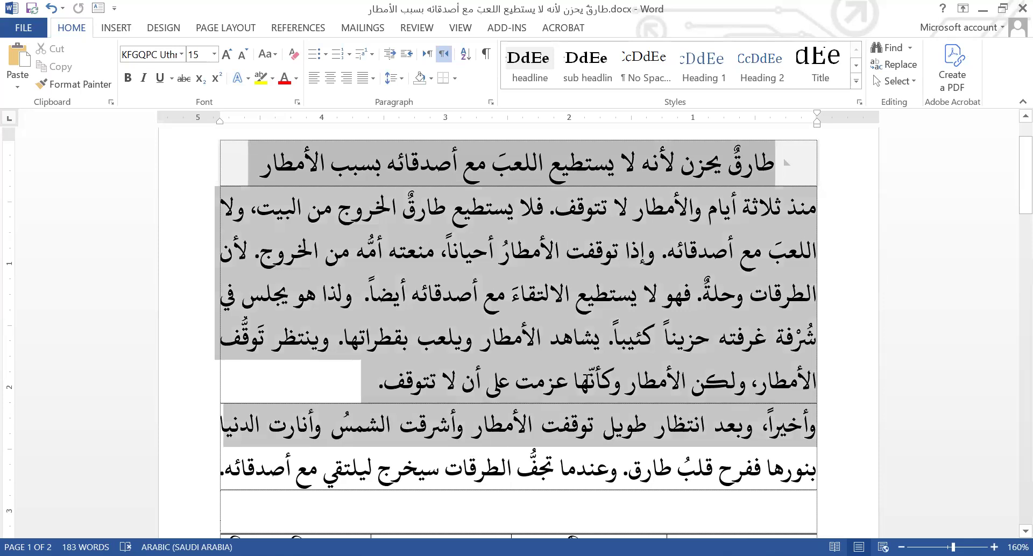
left_click_drag(224, 431, 221, 469)
left_click(469, 469)
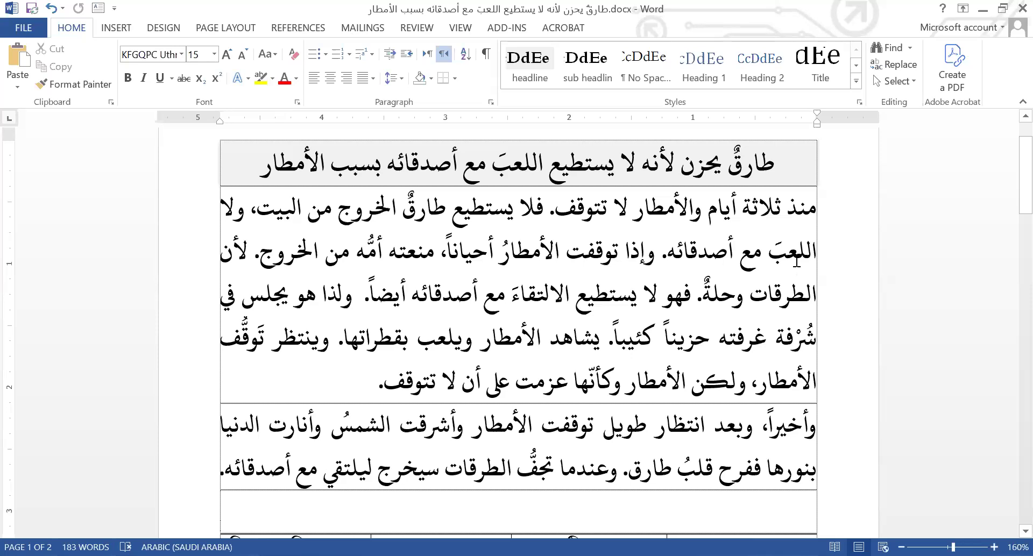
left_click(769, 251)
type("َ")
key("BackSpace")
left_click(663, 257)
type(".")
Step: Examine the heading احْفَظِ الجُمل التالية below the vocabulary table
scroll(503, 377, "down", 1)
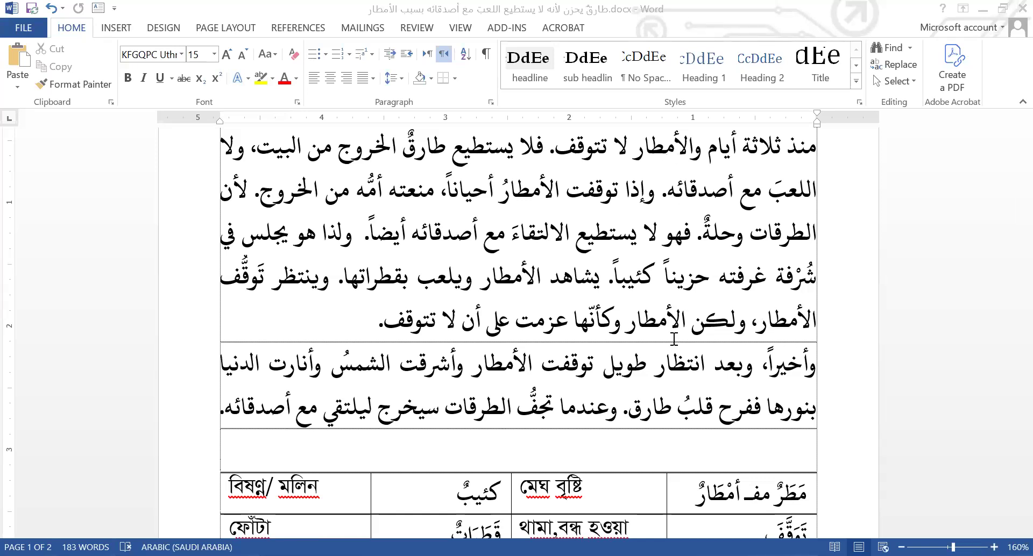
scroll(673, 339, "down", 5)
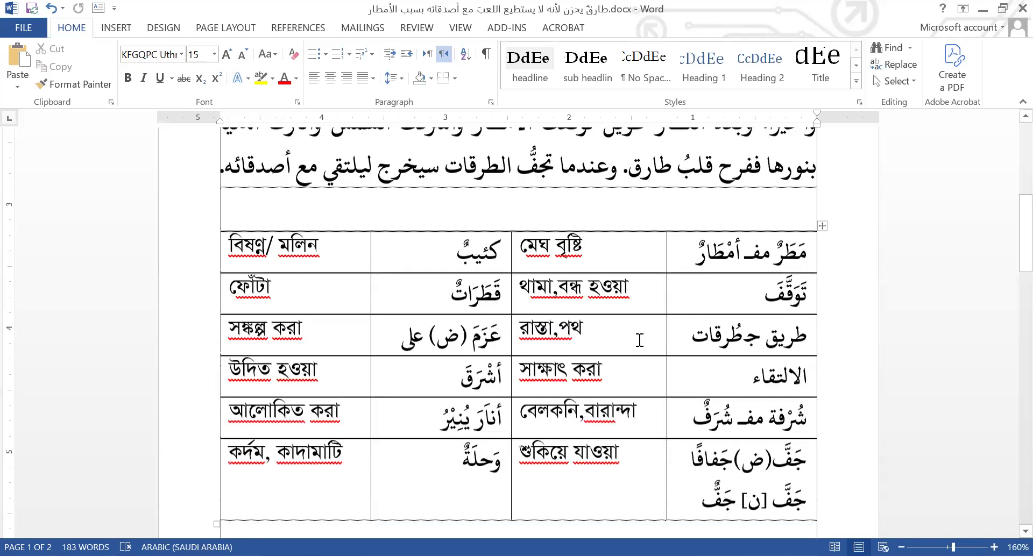
scroll(614, 330, "down", 3)
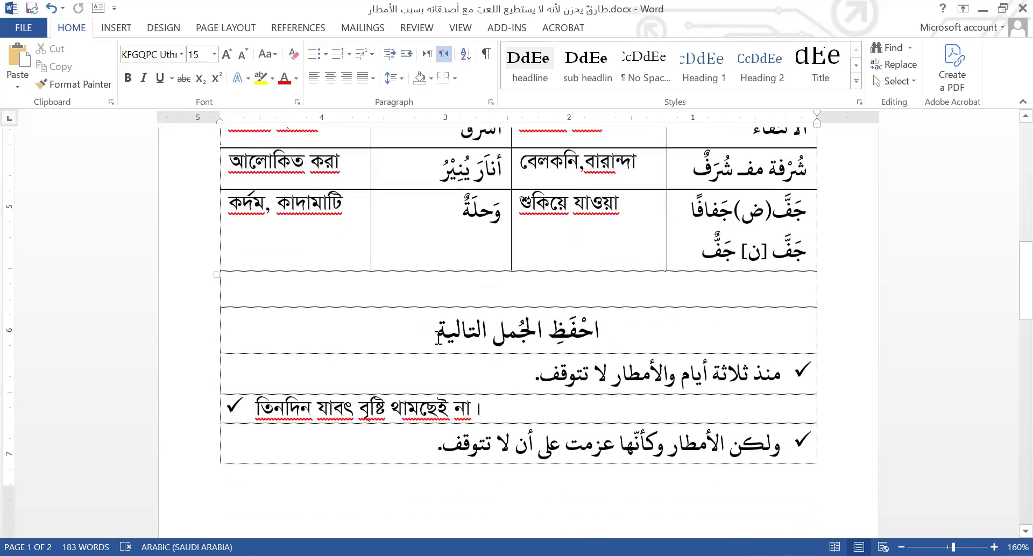
left_click(436, 336)
left_click_drag(436, 336, 568, 334)
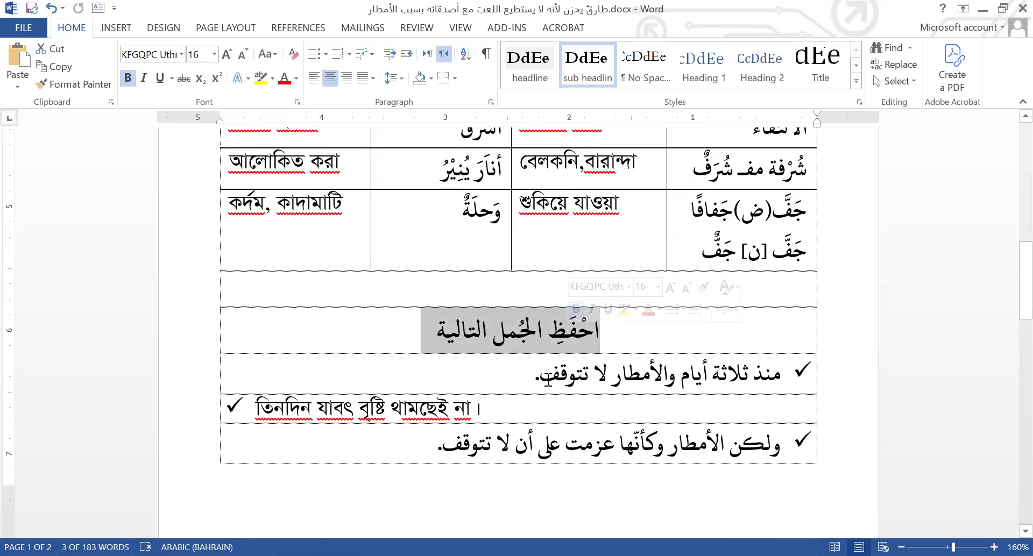
Step: Read the Arabic sentences and their Bengali translations under احْفَظِ الجُمل التالية, down to the heading الأسئلة والأجوبة
left_click(710, 383)
scroll(585, 374, "down", 2)
scroll(585, 374, "down", 2)
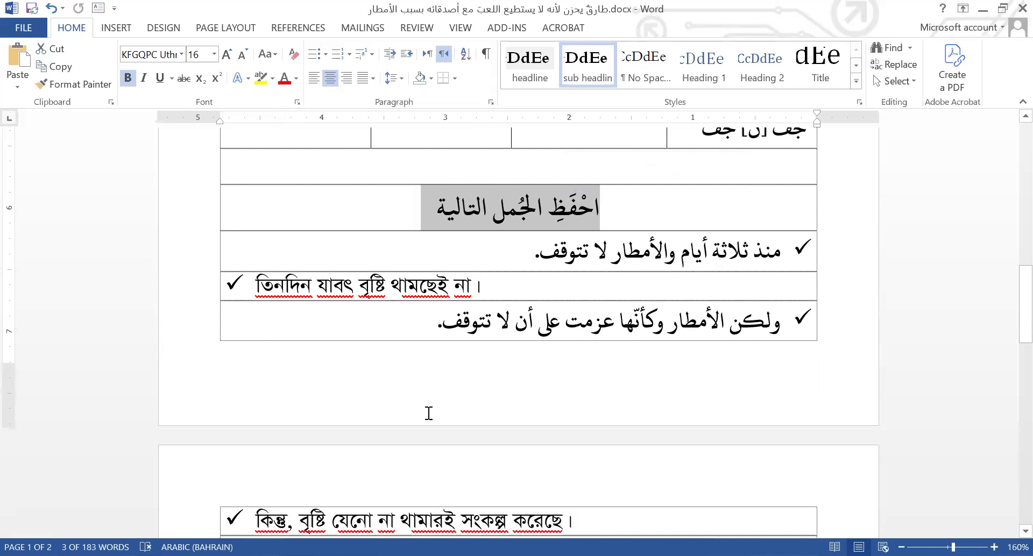
scroll(538, 441, "down", 2)
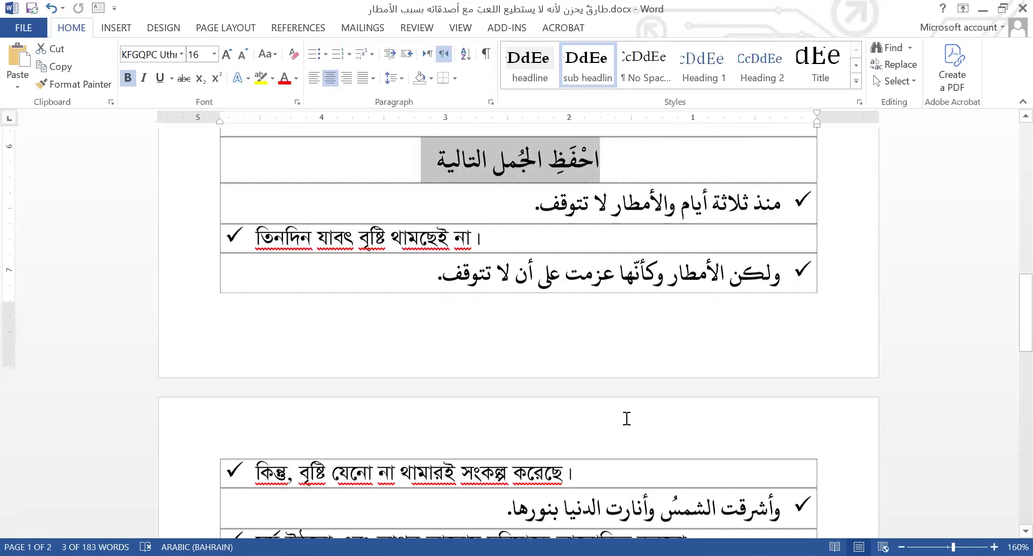
scroll(784, 316, "down", 3)
scroll(785, 316, "down", 5)
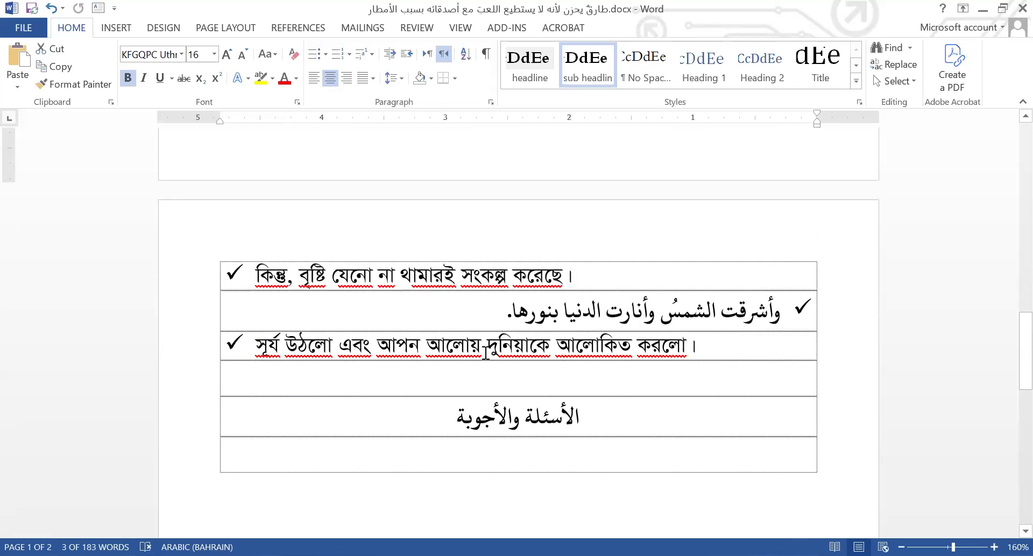
Step: Review the story, vocabulary table and sentences to memorise, ending at the empty row below the heading الأسئلة والأجوبة
left_click(720, 346)
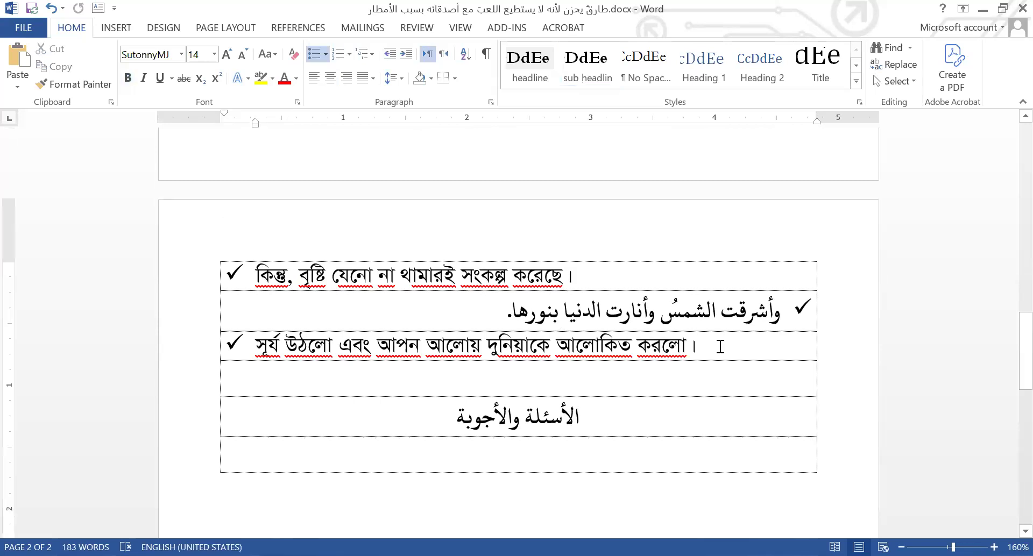
left_click(430, 425)
left_click(535, 456)
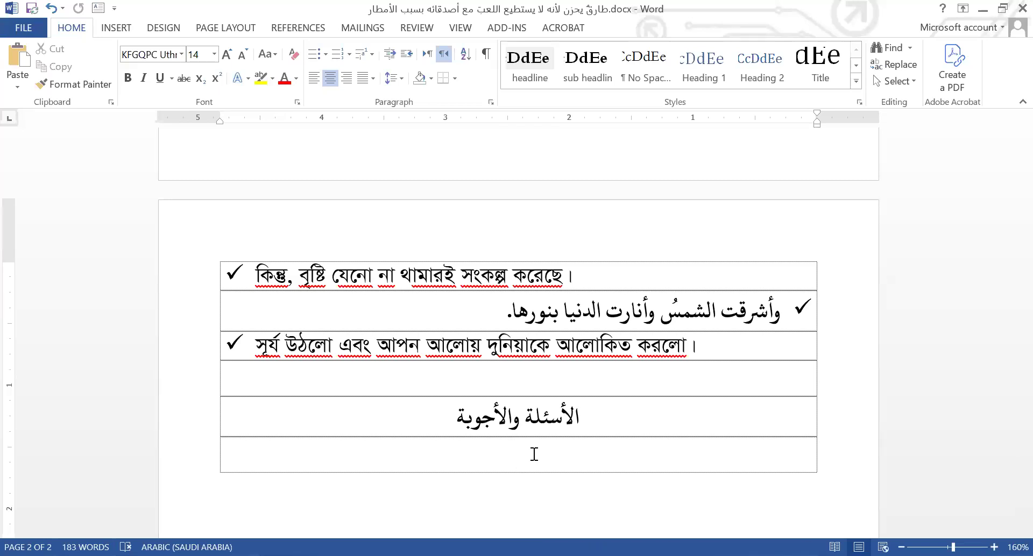
scroll(536, 453, "up", 2)
scroll(535, 454, "up", 3)
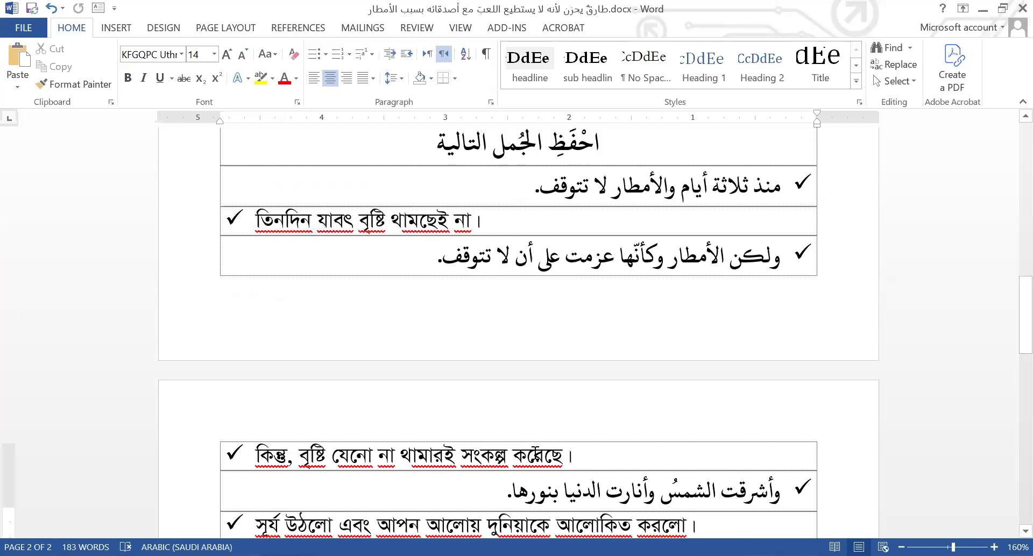
scroll(536, 455, "up", 2)
scroll(536, 455, "up", 3)
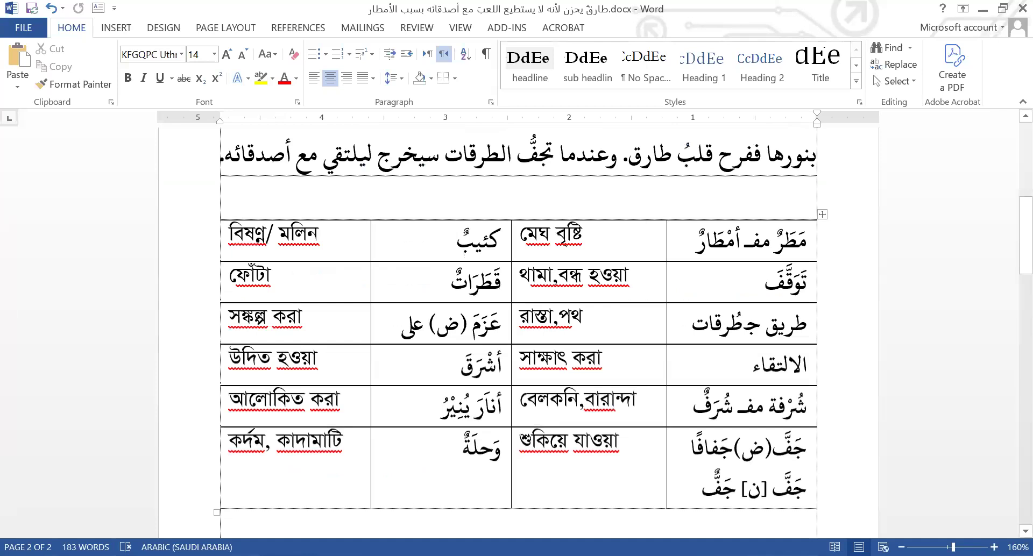
scroll(535, 455, "up", 5)
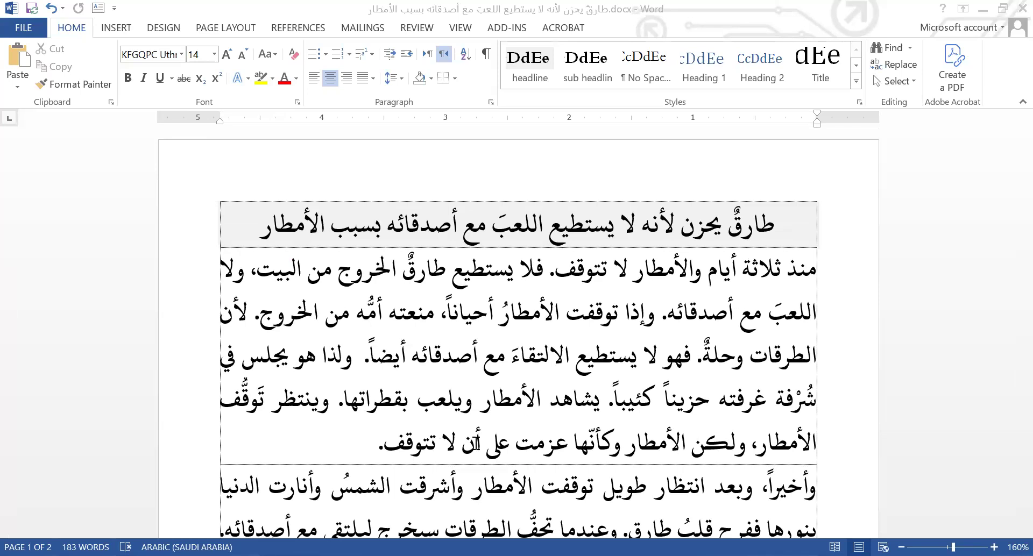
scroll(560, 411, "down", 5)
scroll(557, 410, "down", 3)
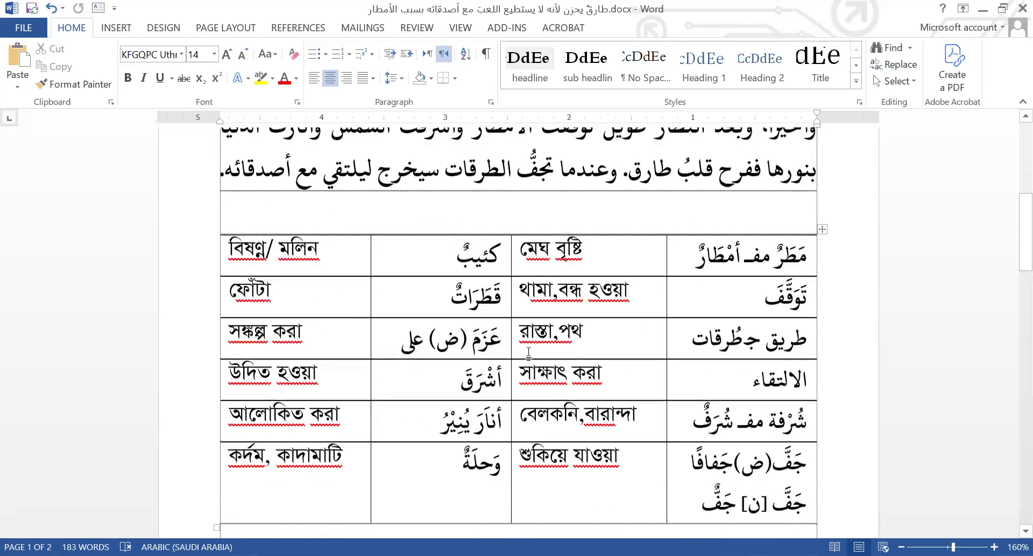
scroll(404, 199, "down", 5)
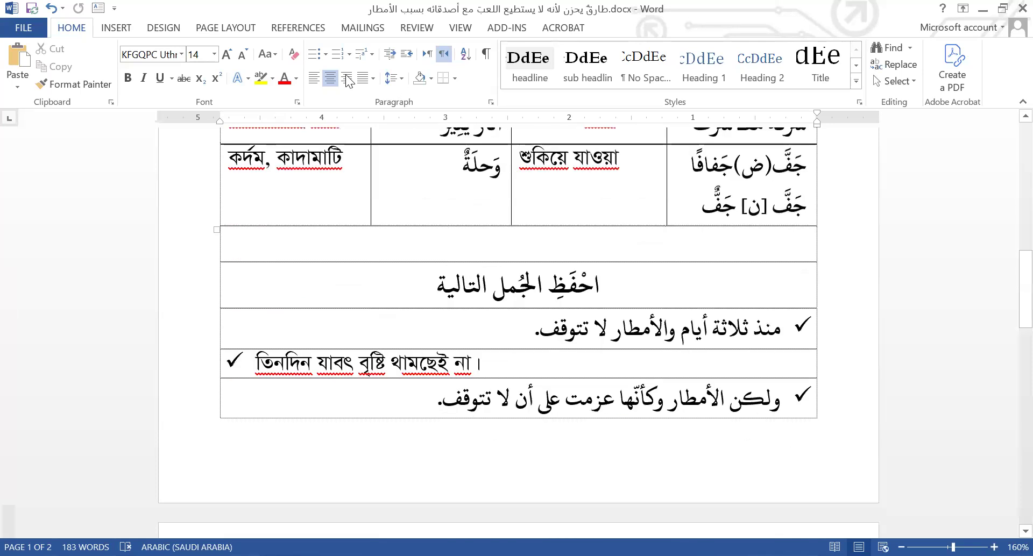
scroll(418, 217, "down", 1)
scroll(419, 217, "down", 3)
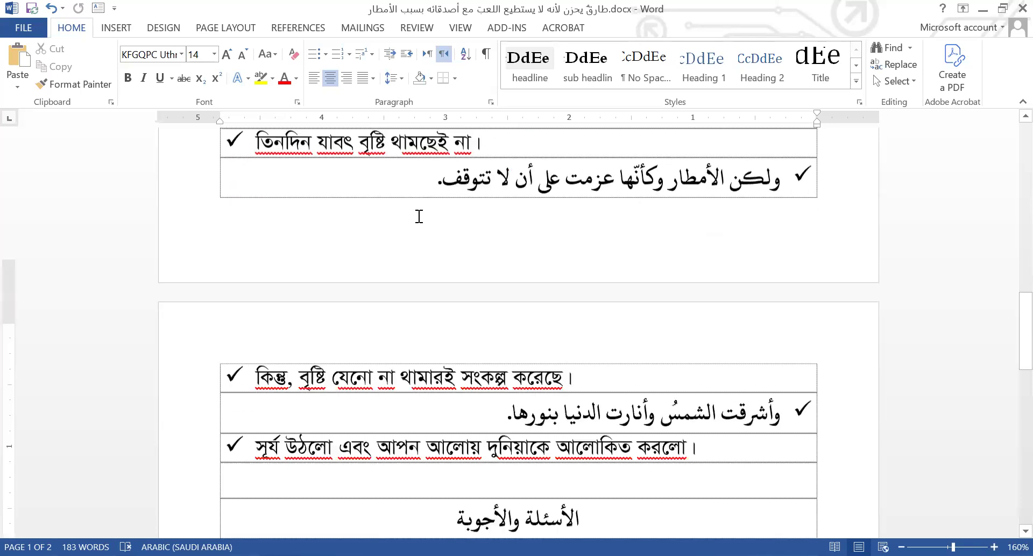
scroll(419, 216, "down", 4)
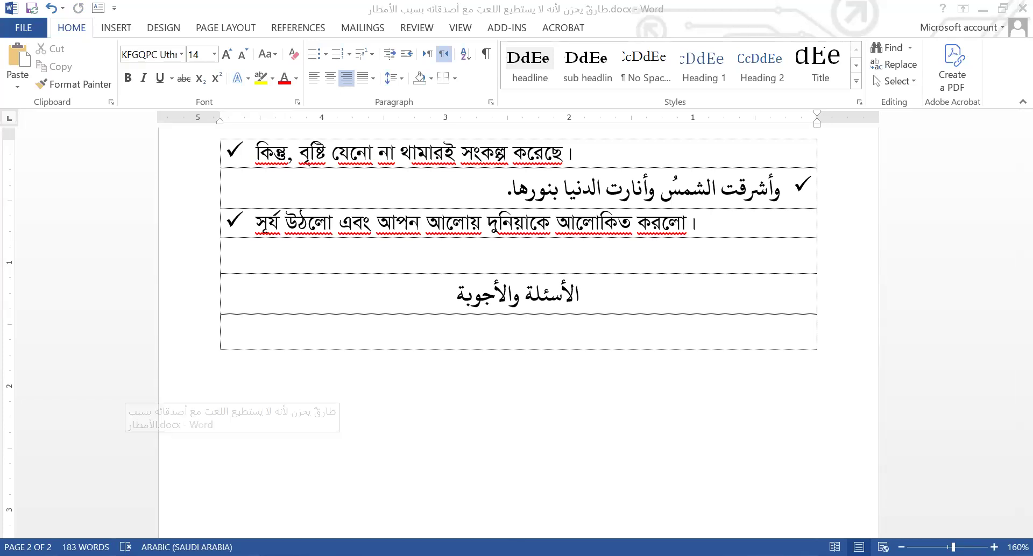
Step: Enter the question منذ متى والأمطار لا تتوقف؟ in the empty row below الأسئلة والأجوبة
left_click(659, 338)
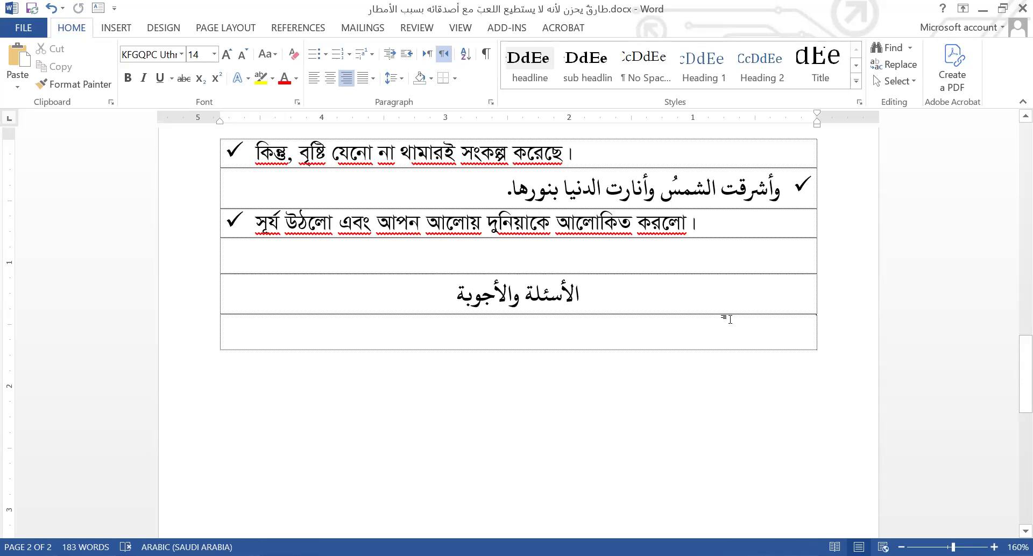
key("alt+Tab")
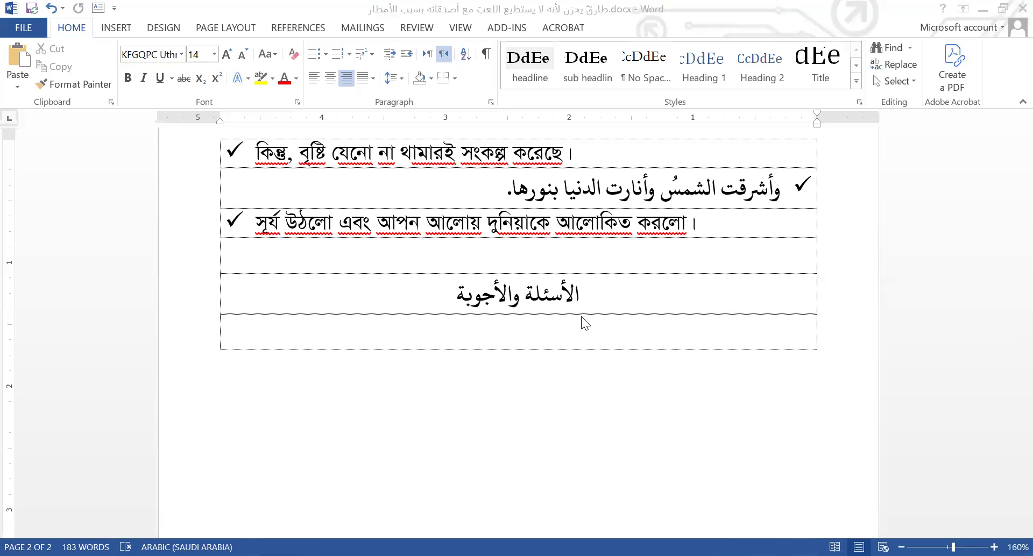
left_click(635, 334)
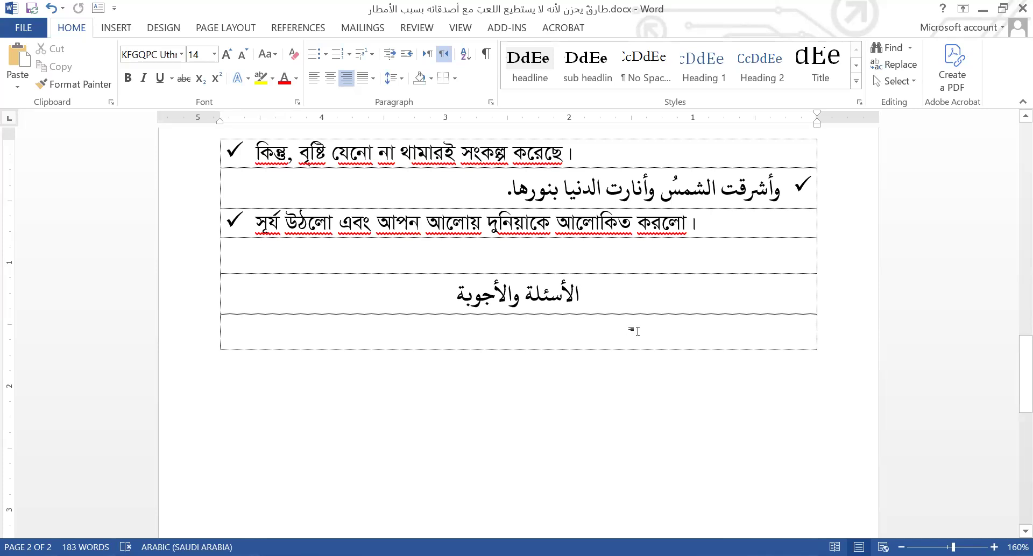
type("منذ متى والأمطار لا تتوقف؟")
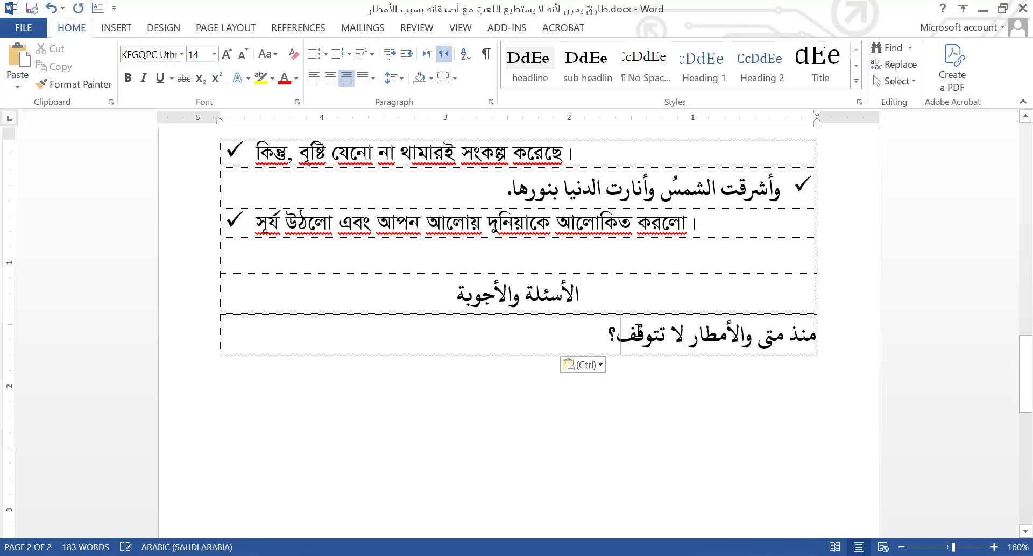
left_click(769, 347)
left_click(604, 335)
Step: Check the story's opening against the new question and delete متى from the question
scroll(752, 329, "up", 7)
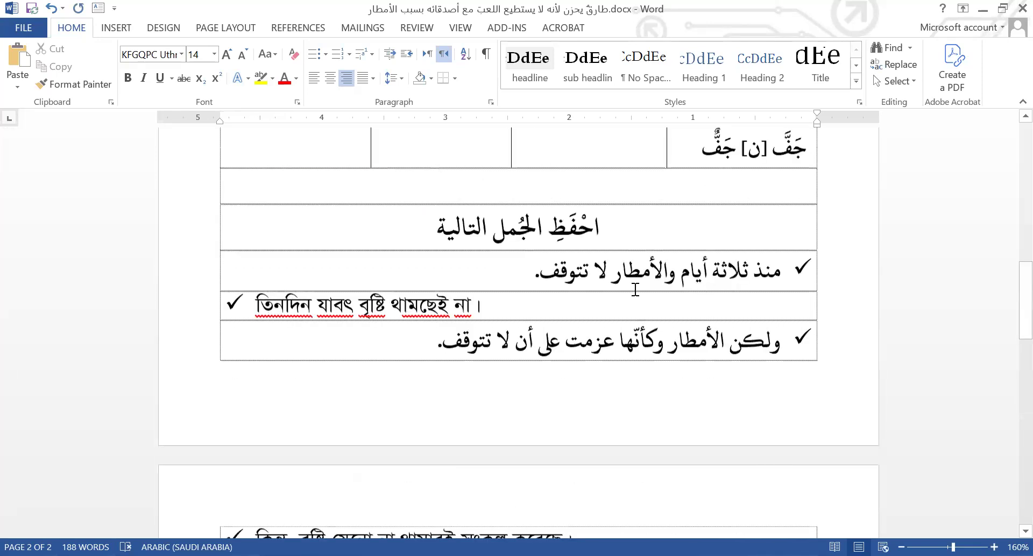
scroll(635, 291, "up", 5)
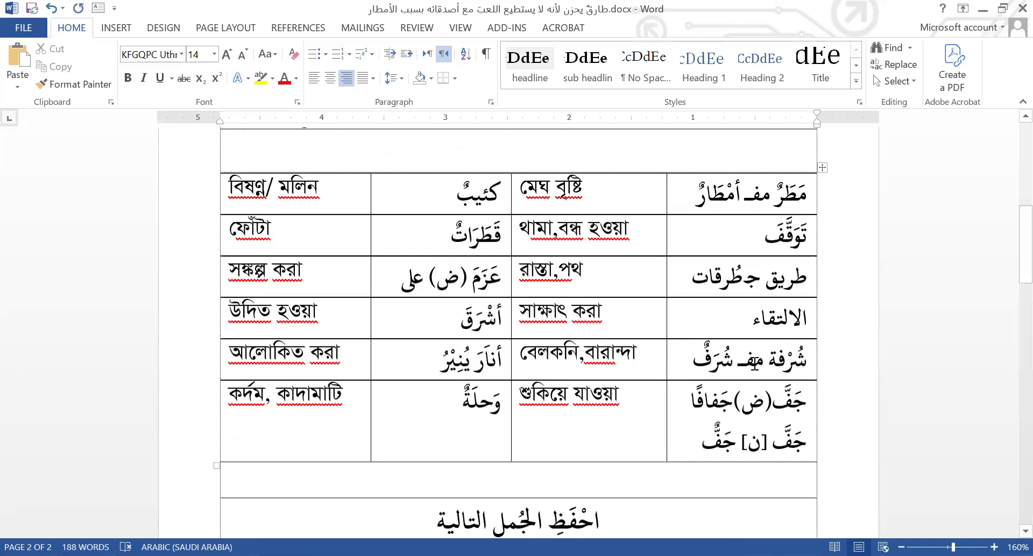
scroll(708, 359, "up", 5)
scroll(750, 186, "up", 5)
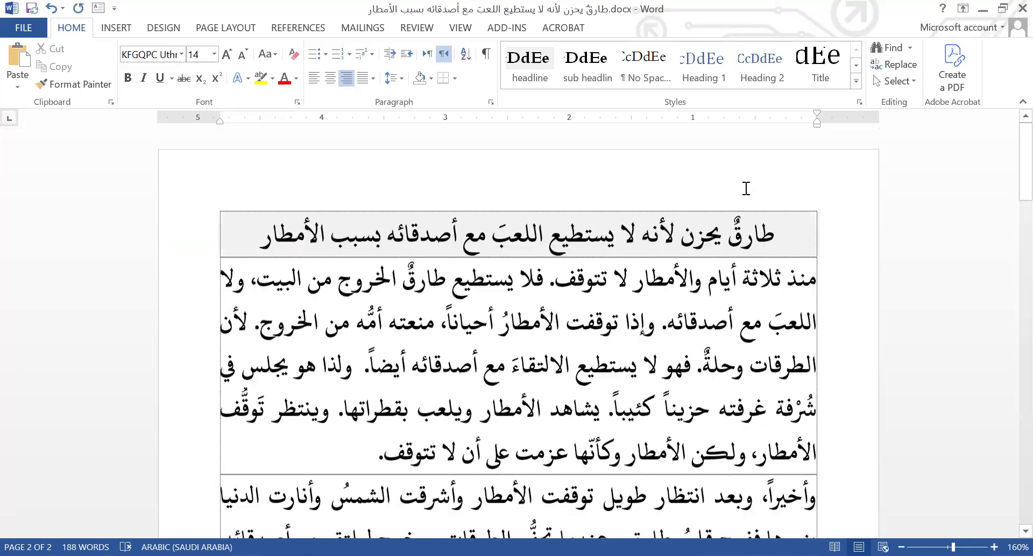
scroll(755, 188, "down", 10)
left_click(759, 173)
key("BackSpace")
key("BackSpace")
key("BackSpace")
key("BackSpace")
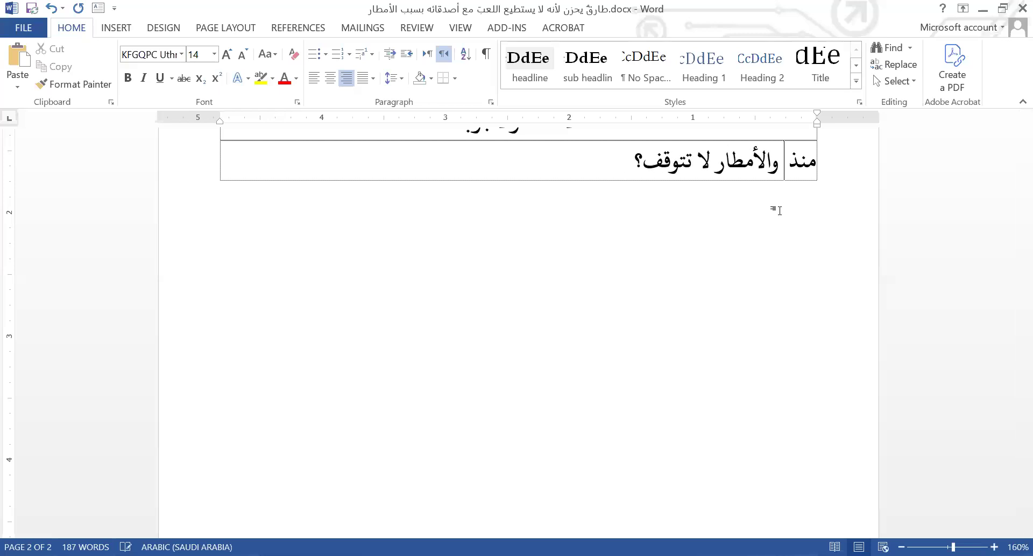
type("أيَّامٍ")
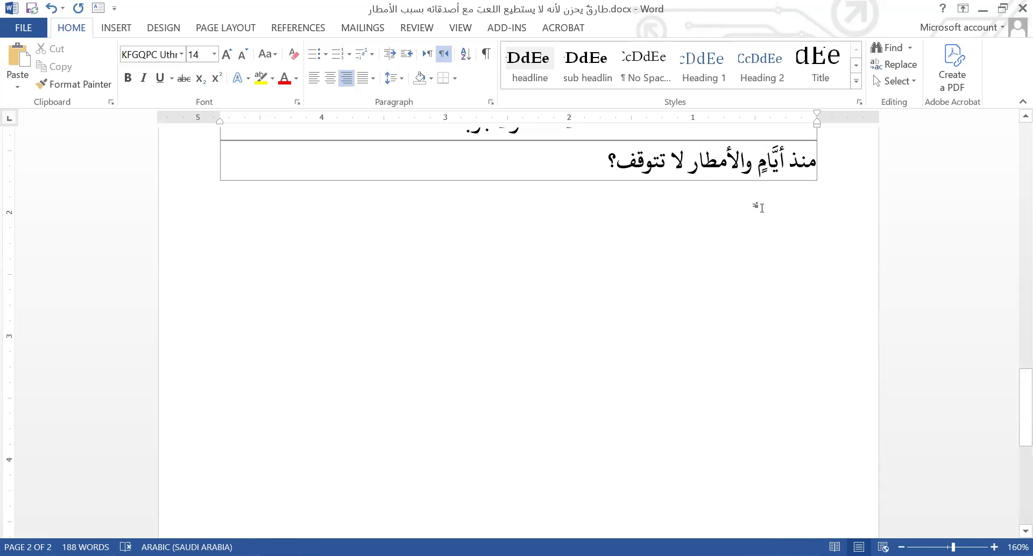
key("BackSpace")
key("BackSpace")
key("BackSpace")
key("BackSpace")
key("BackSpace")
key("BackSpace")
key("BackSpace")
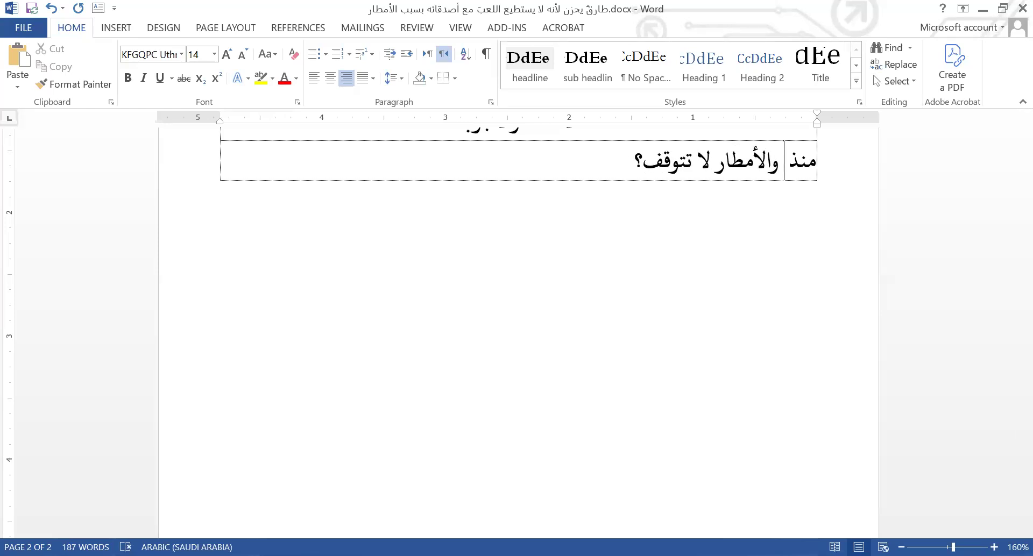
Step: Insert كَمْ أَيَّامٍ after منذ in the question and check the complete question
type("ك")
type("َمْ ")
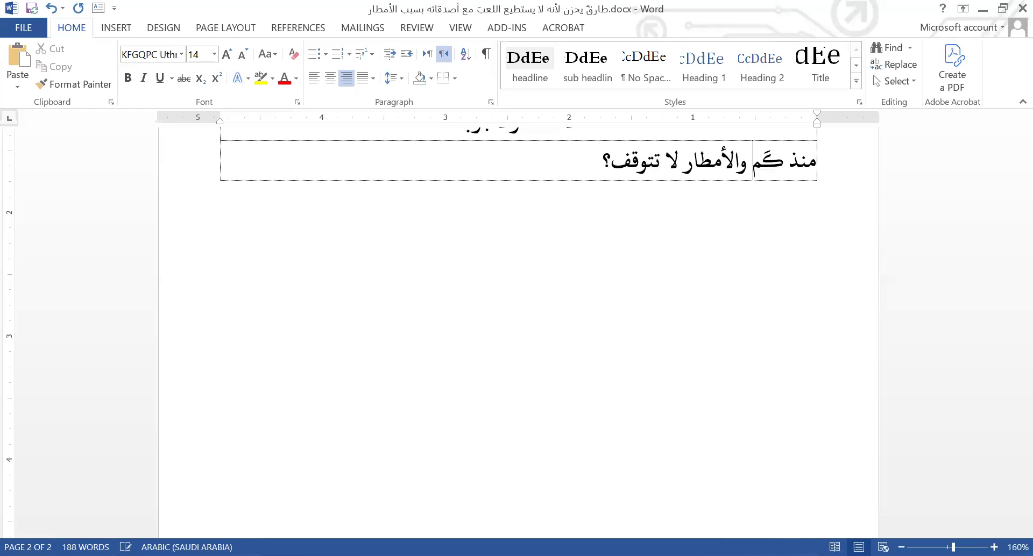
type("أَي")
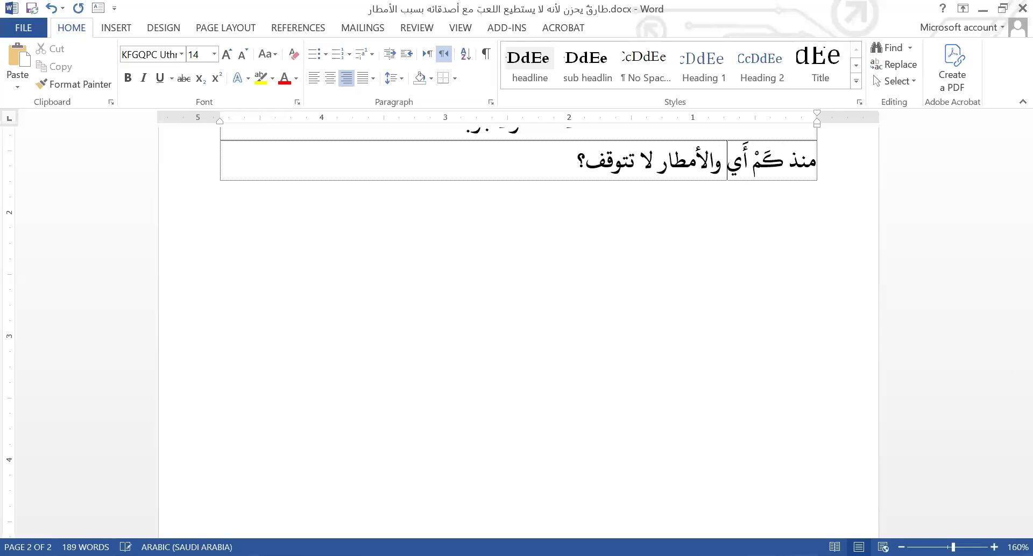
type("َّامٍ")
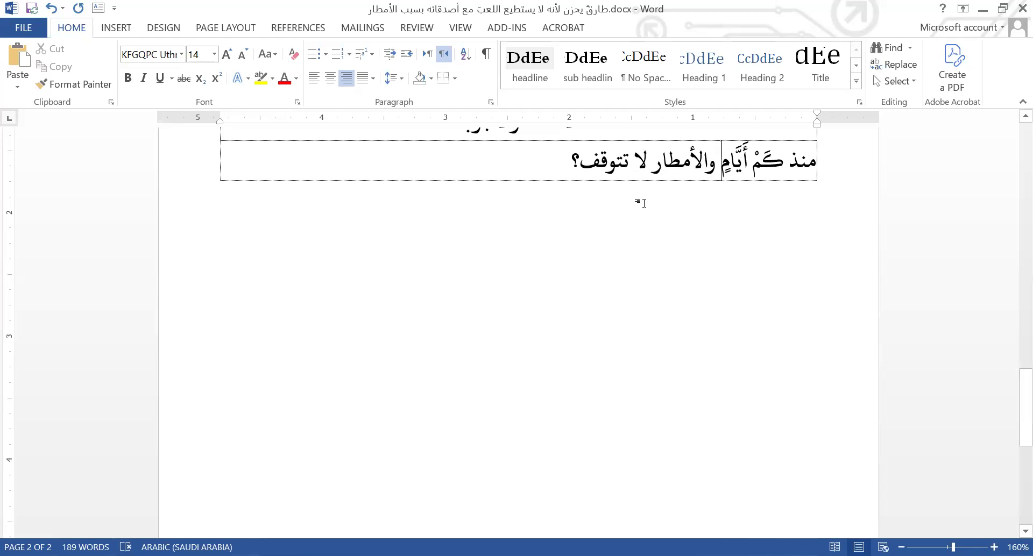
left_click(560, 161)
triple_click(806, 173)
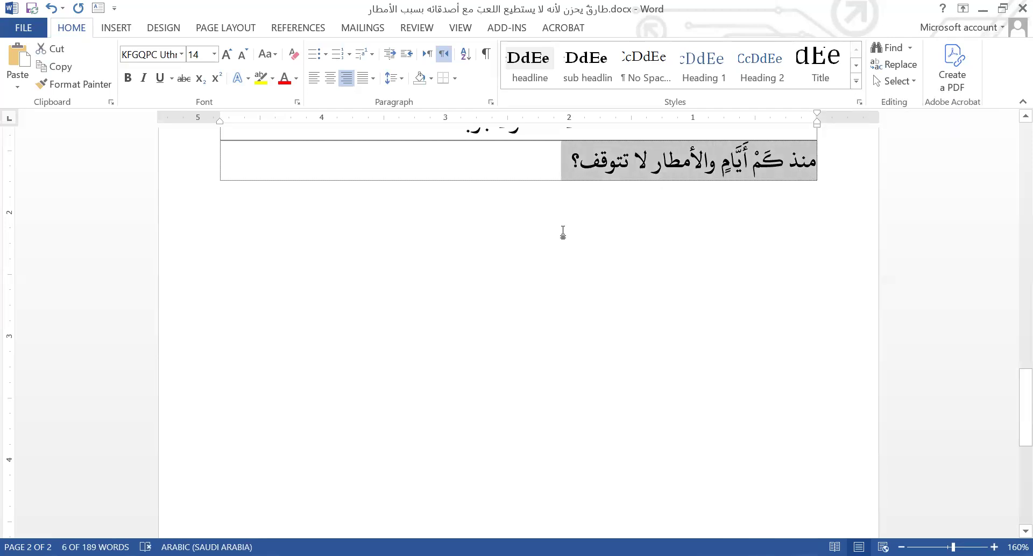
Step: Add a new table row below the question and prefix the question with س:
left_click(524, 172)
key("Tab")
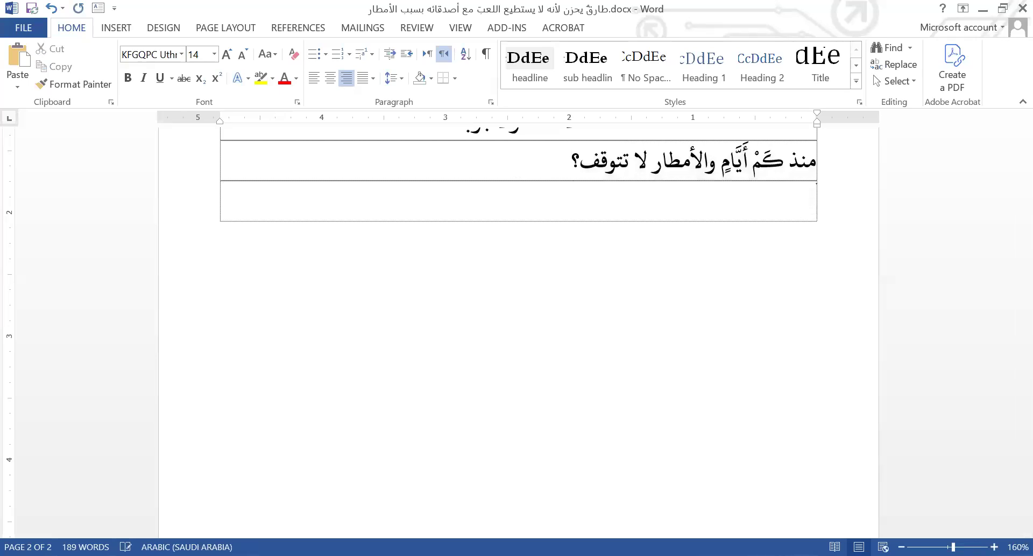
left_click_drag(821, 160, 821, 206)
type("س:")
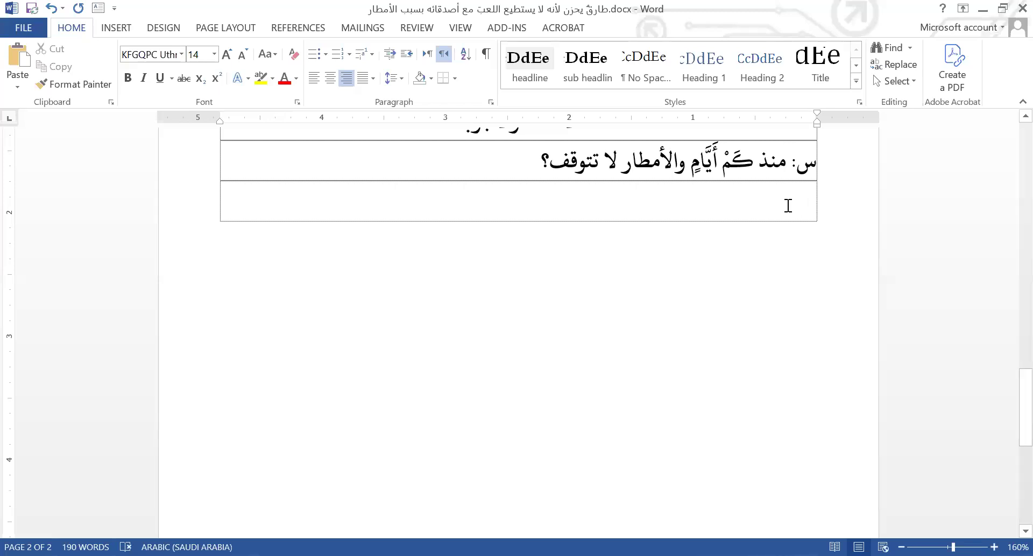
Step: Copy the sentence منذ ثلاثة أيام والأمطار لا تتوقف. from the start of the story's first paragraph
scroll(789, 206, "up", 5)
scroll(784, 210, "up", 5)
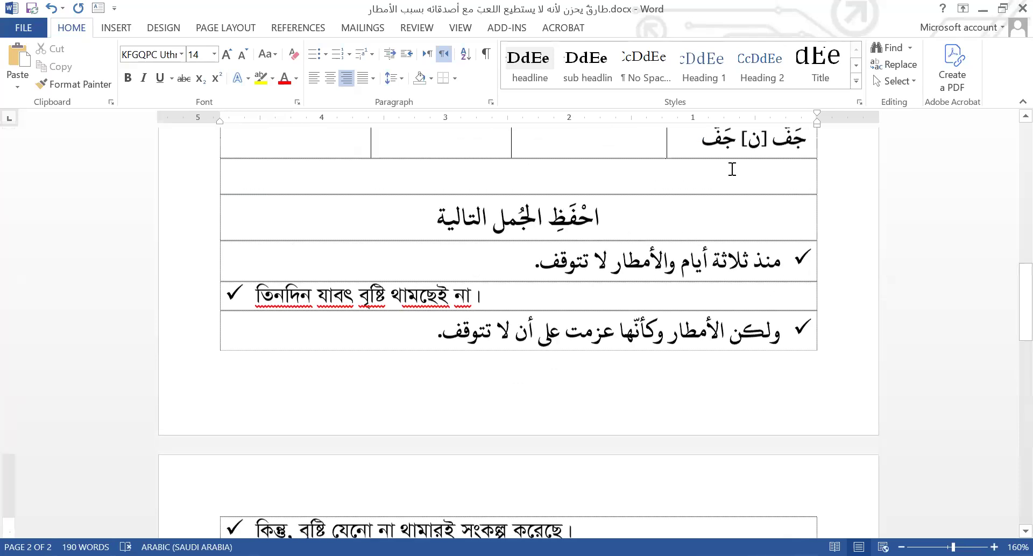
scroll(733, 169, "up", 3)
scroll(637, 180, "up", 5)
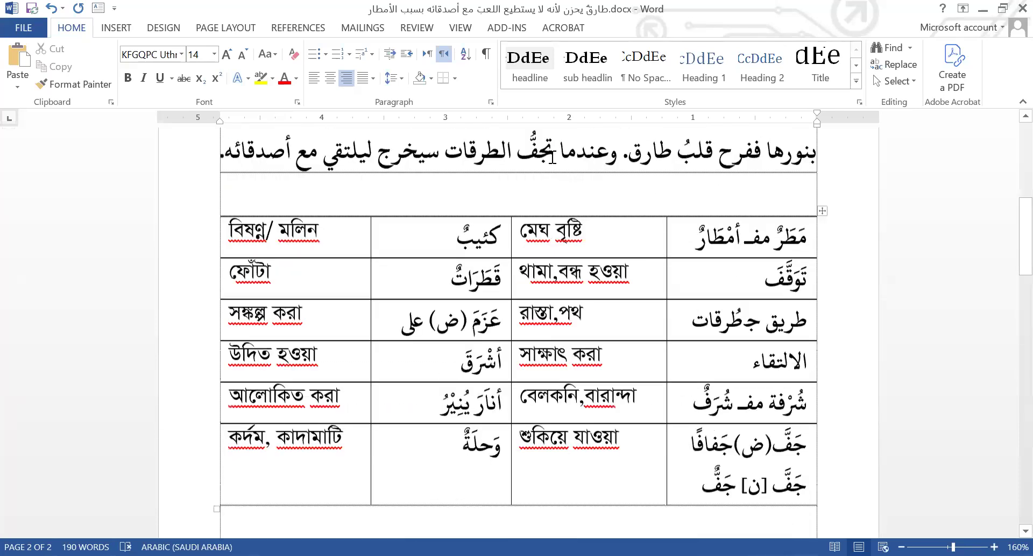
scroll(591, 215, "up", 5)
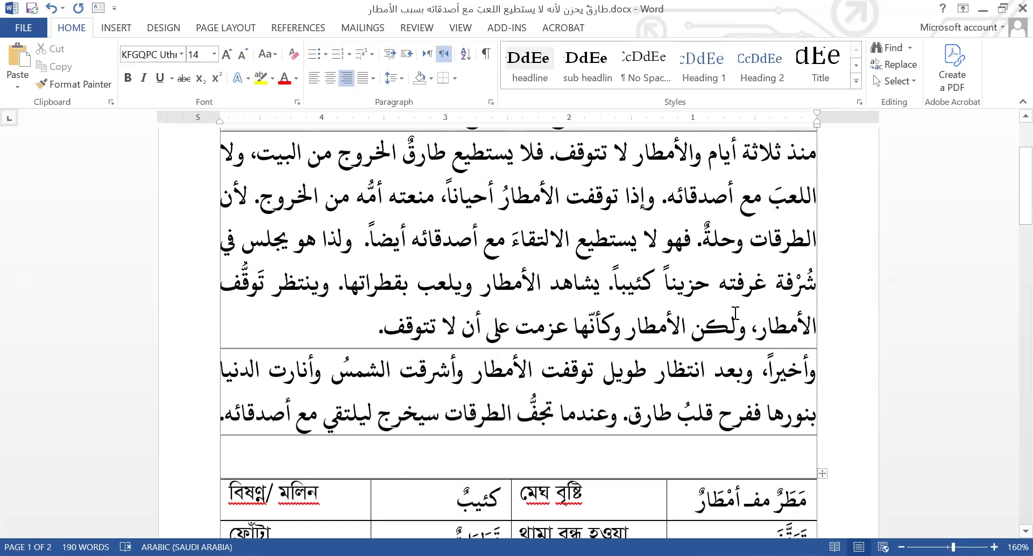
left_click_drag(815, 154, 633, 156)
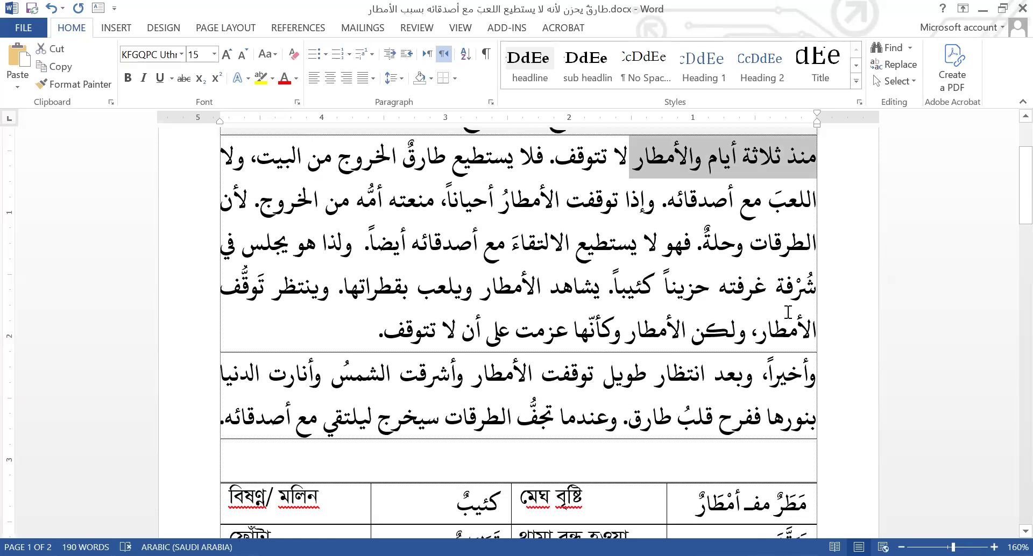
key("ctrl+shift+Left")
key("ctrl+shift+Left")
key("ctrl+shift+Left")
key("ctrl+c")
Step: Enter ج: followed by the copied sentence as the answer in the last row, and add an empty row below it
key("ctrl+End")
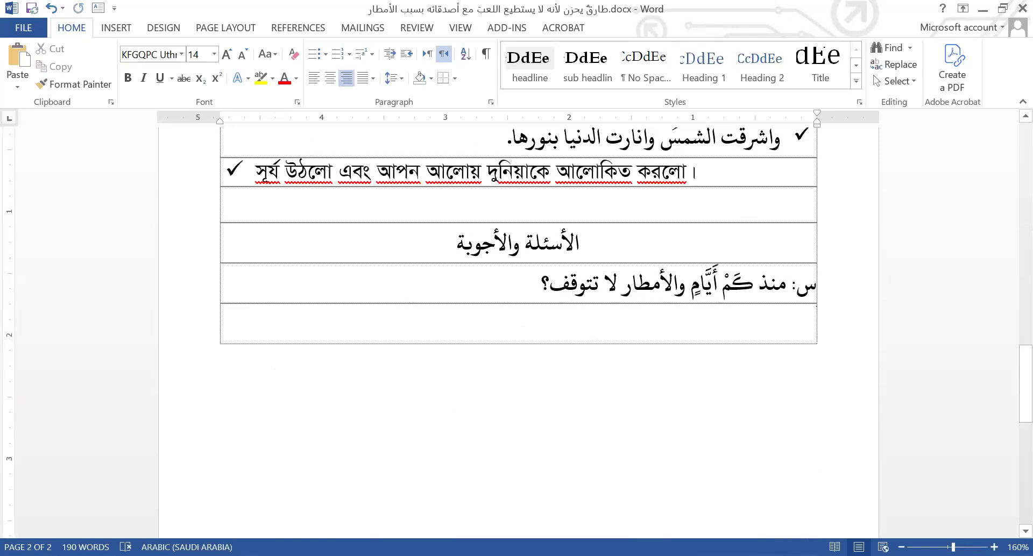
type("ج:")
key("ctrl+v")
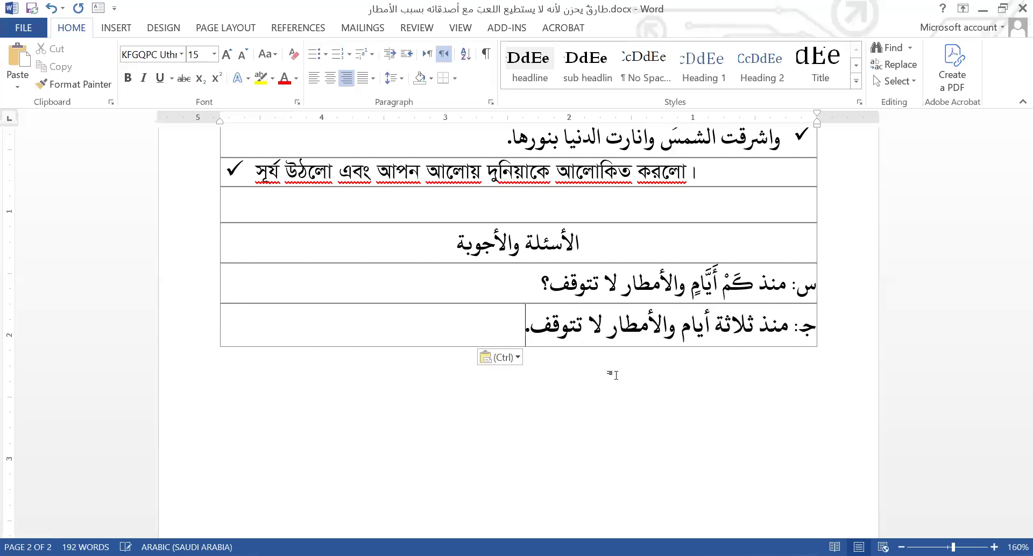
key("Tab")
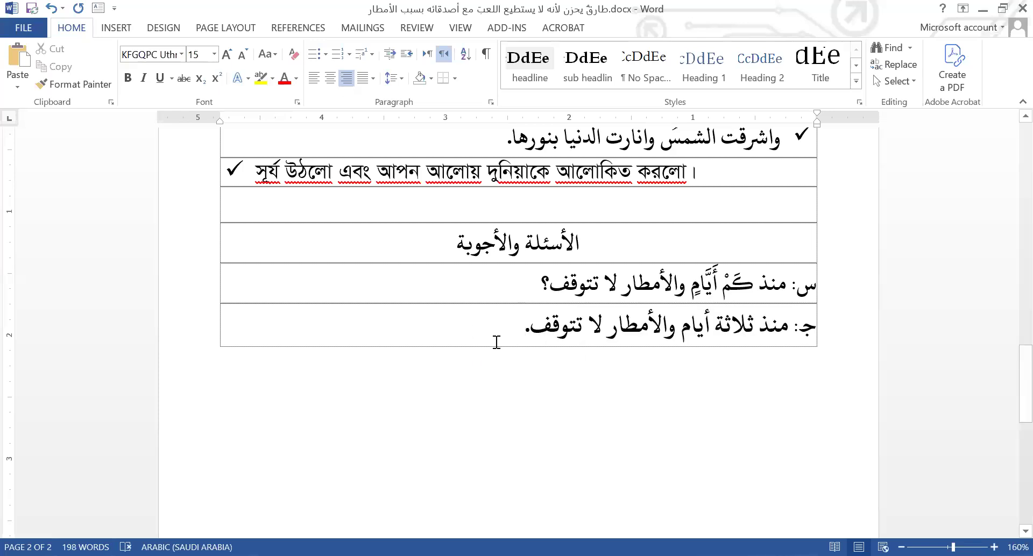
key("ctrl+a")
key("ctrl+End")
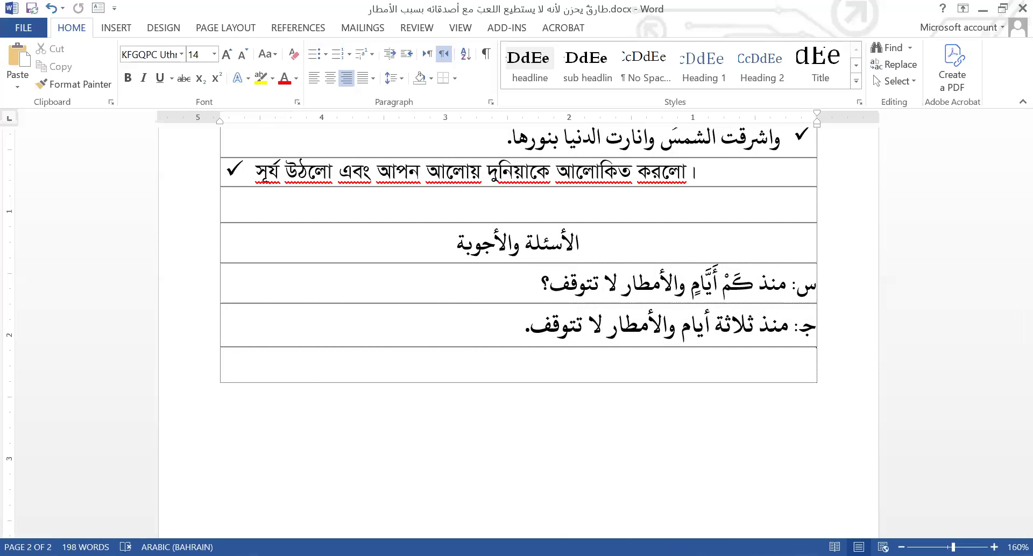
Step: Enter س: in the empty last row and paste the question asking why the story's boy cannot leave the house
key("super+space")
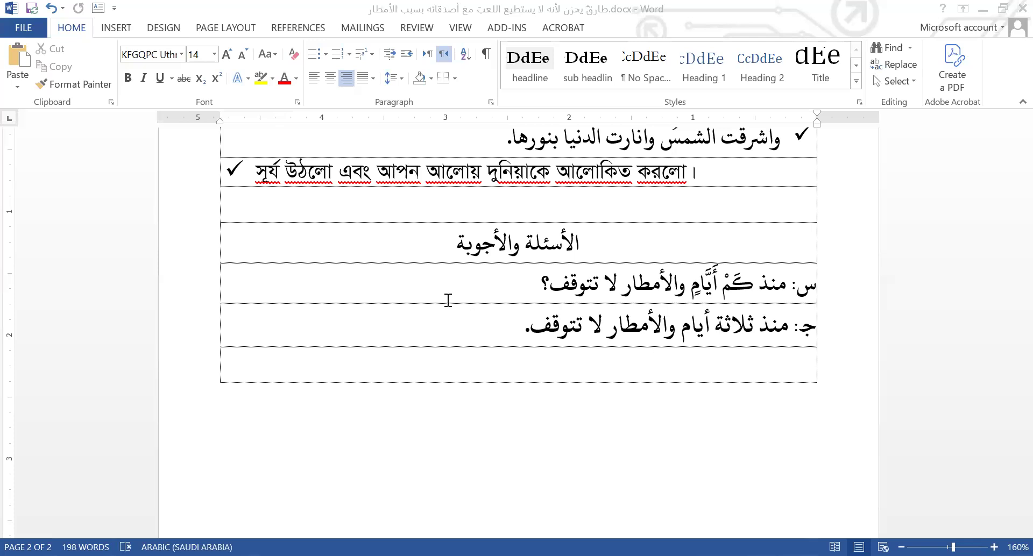
scroll(445, 300, "up", 10)
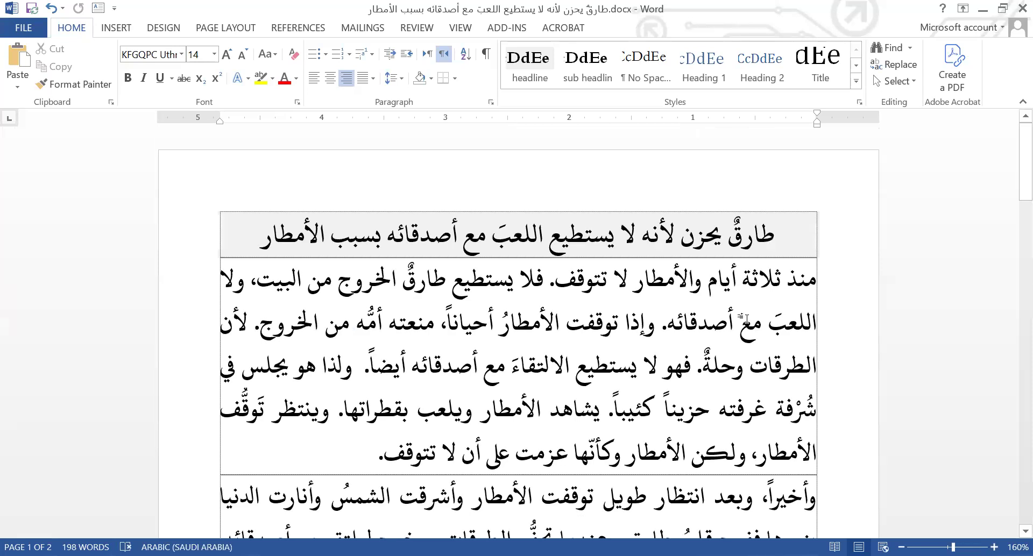
scroll(745, 319, "down", 1)
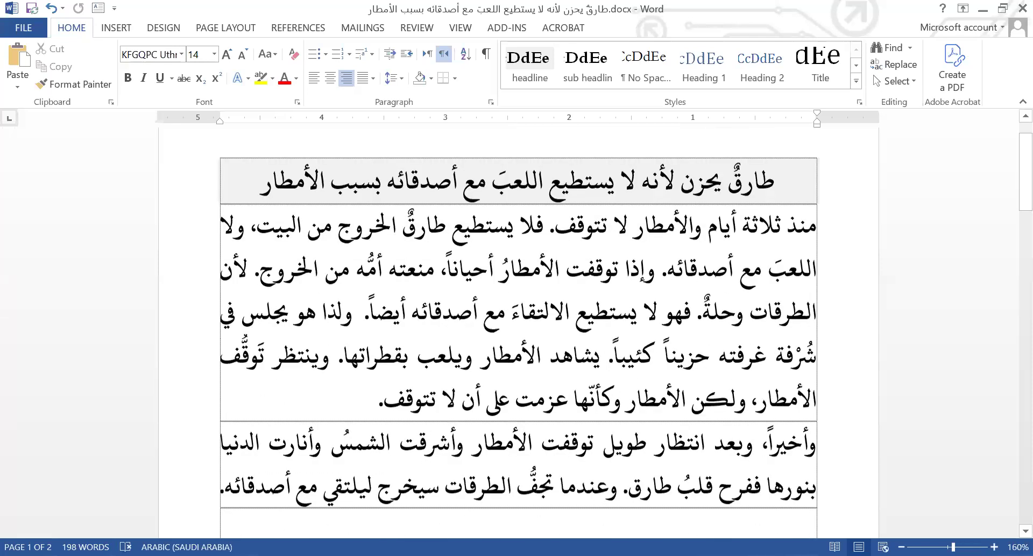
scroll(512, 537, "down", 4)
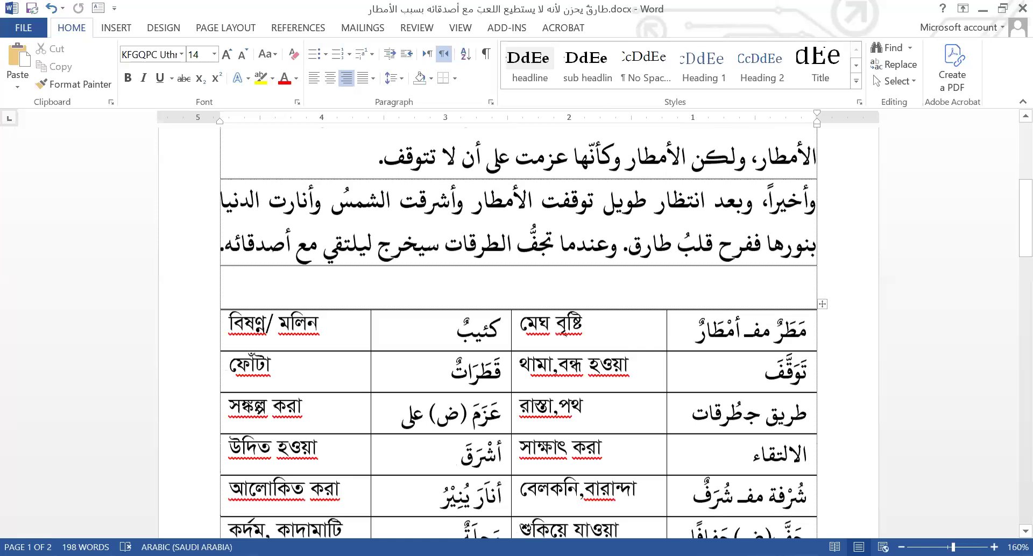
scroll(372, 516, "down", 15)
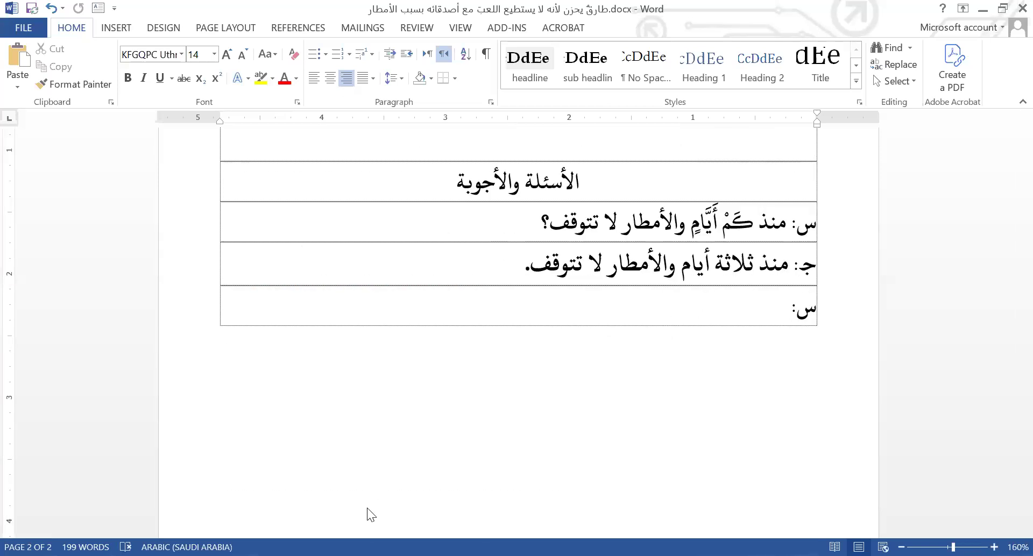
scroll(590, 416, "up", 2)
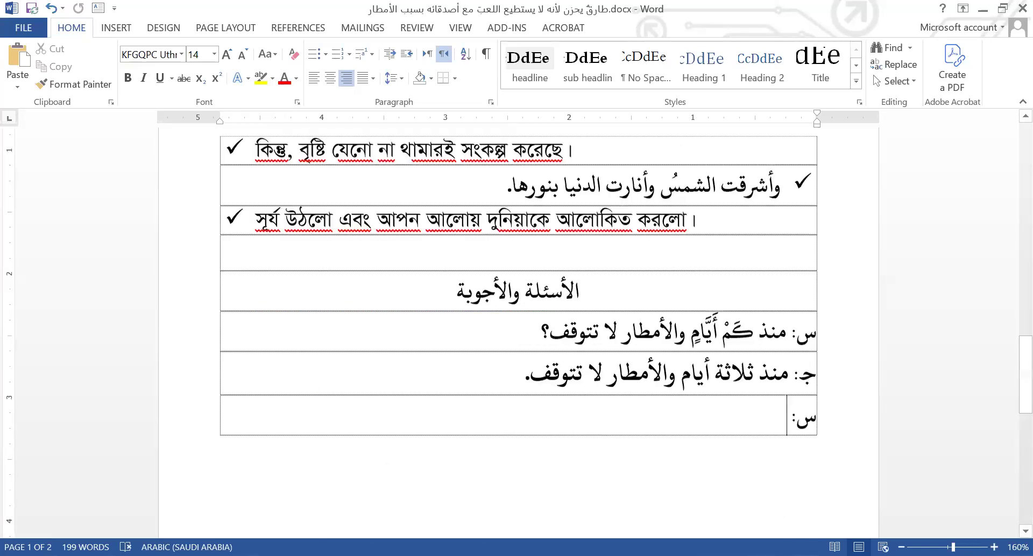
scroll(518, 285, "down", 2)
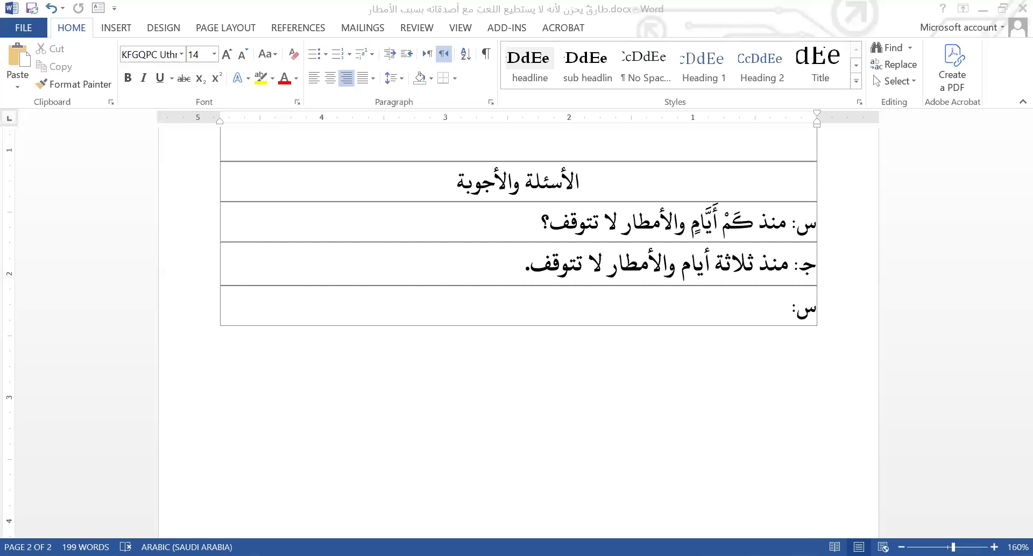
key("ctrl+v")
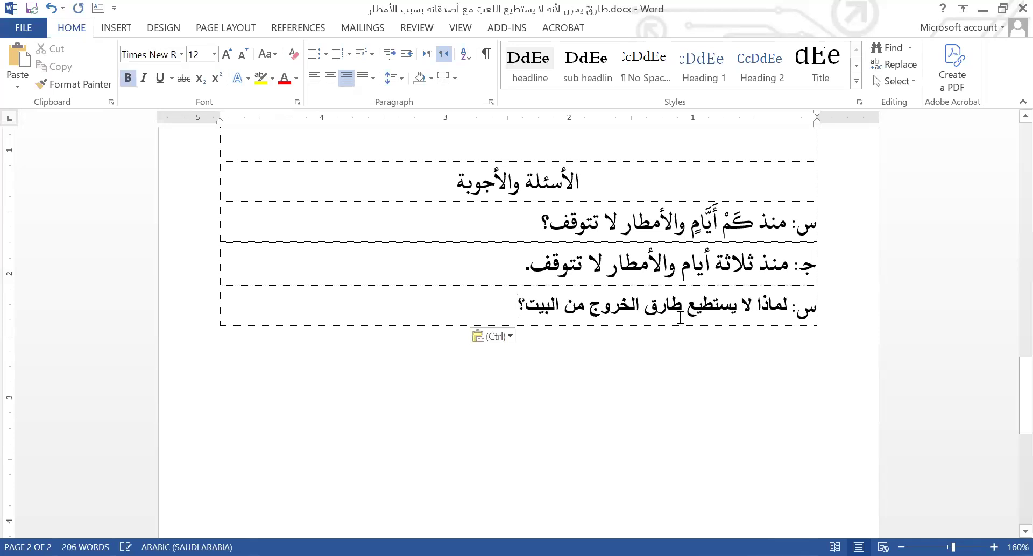
Step: Match the pasted question's formatting to the answer row above, using its KFGQPC font at size 15
left_click(609, 269)
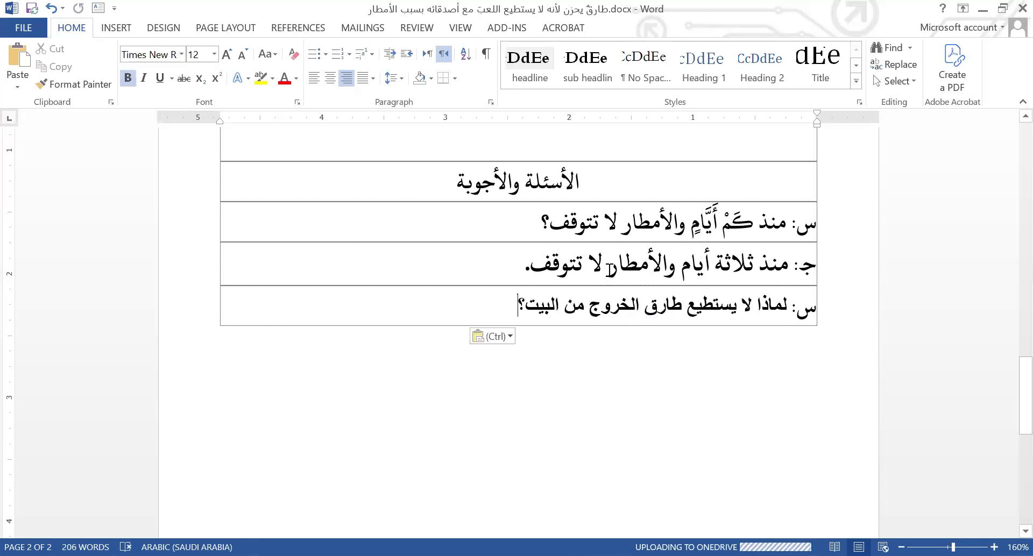
double_click(611, 275)
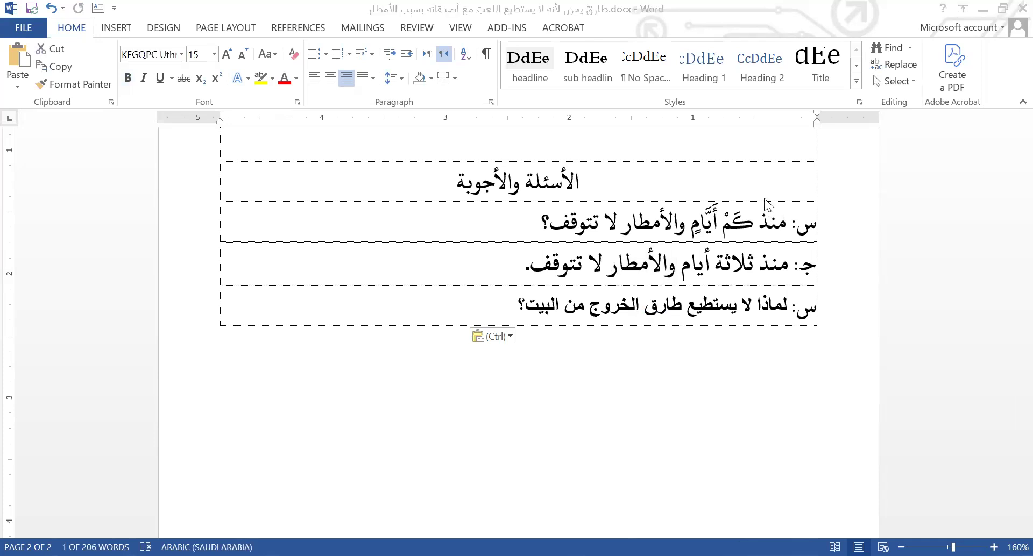
left_click(718, 254)
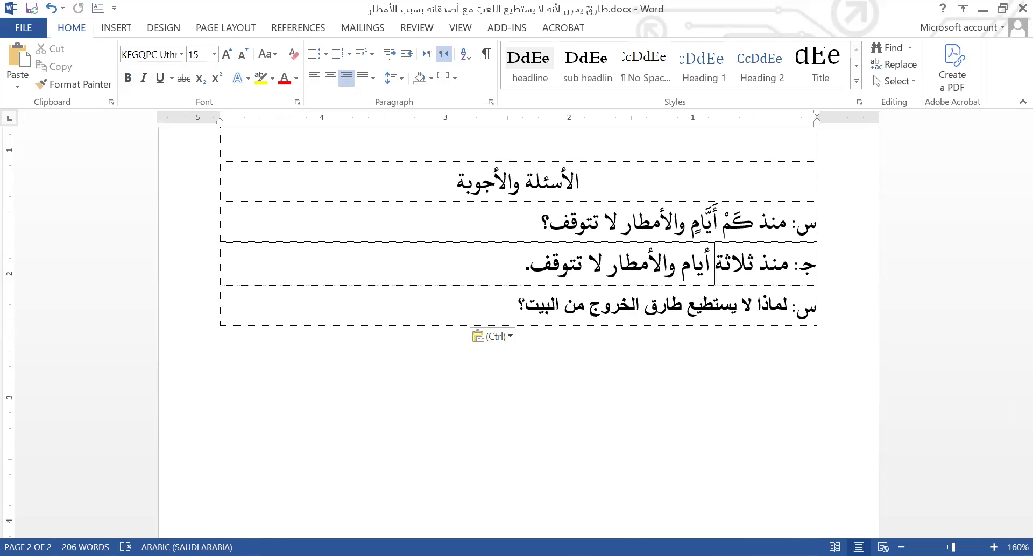
left_click(394, 502)
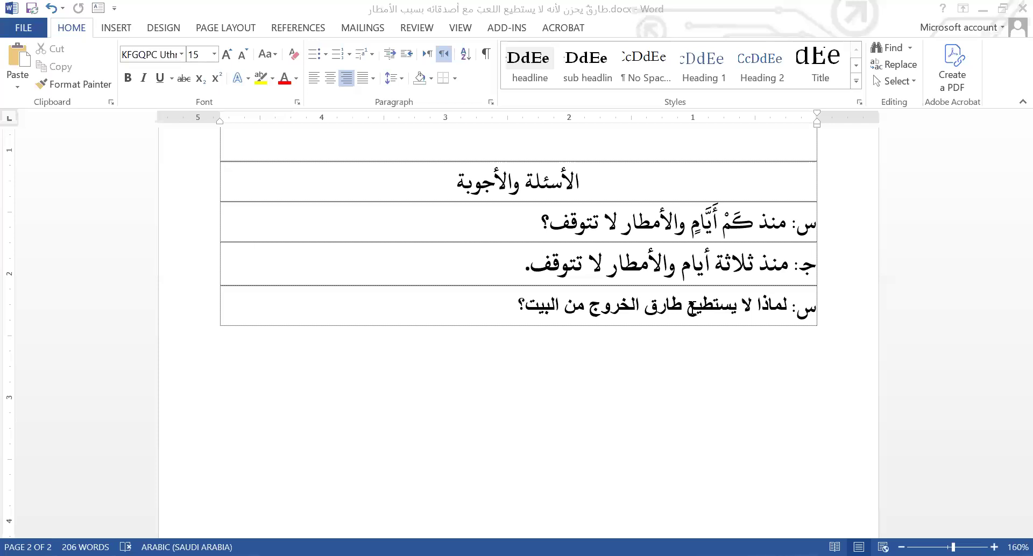
triple_click(693, 313)
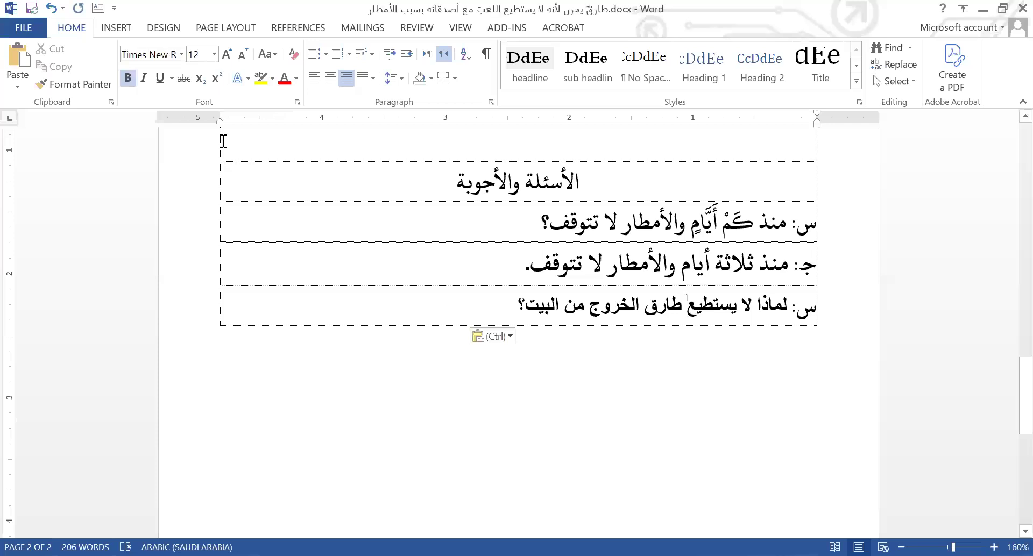
left_click(226, 53)
left_click(214, 53)
left_click(277, 206)
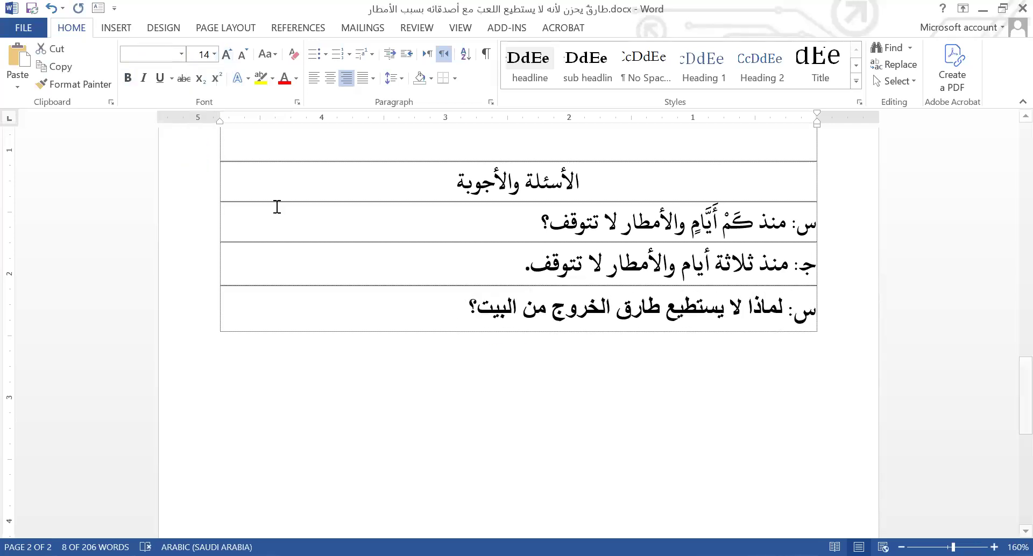
key("ctrl+bracketright")
key("ctrl+space")
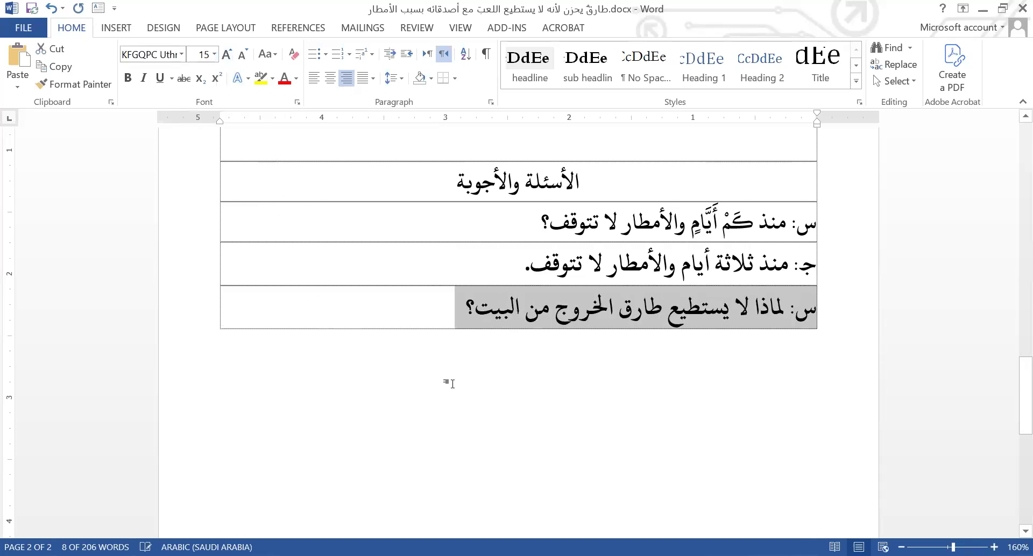
left_click(650, 327)
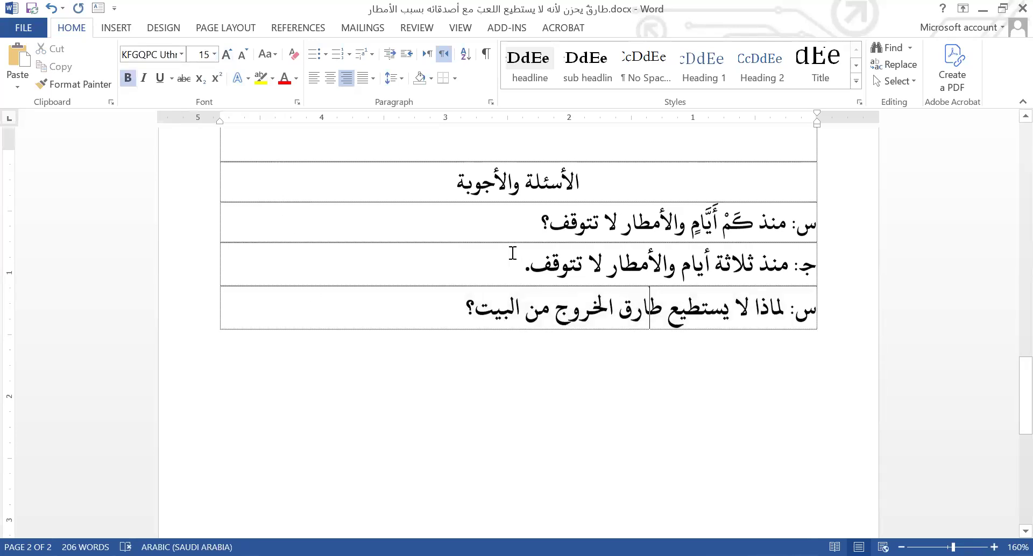
Step: Copy the phrase والأمطار لا تتوقف from the first sentence of the story's opening paragraph
scroll(440, 234, "up", 5)
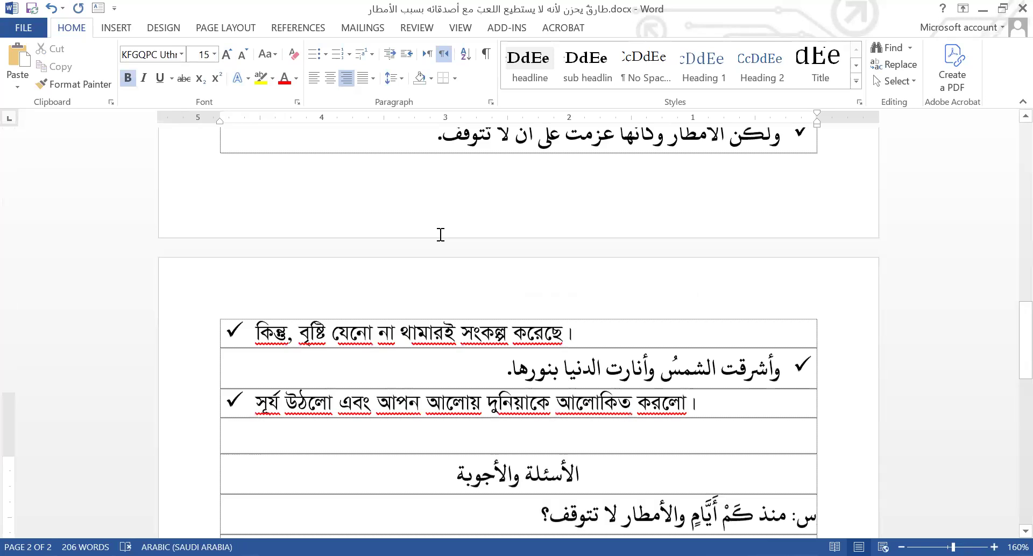
scroll(440, 235, "up", 2)
scroll(650, 249, "up", 5)
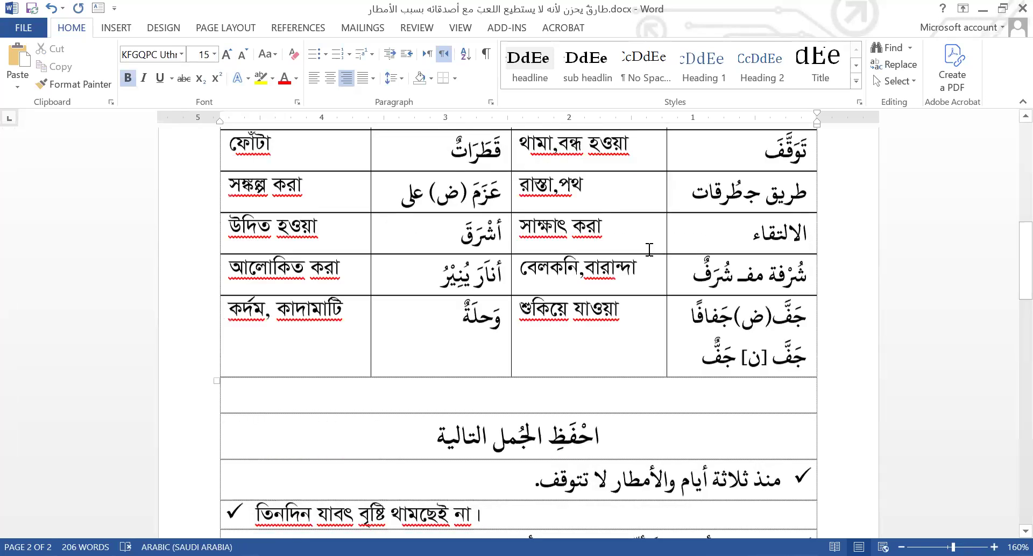
scroll(653, 228, "up", 8)
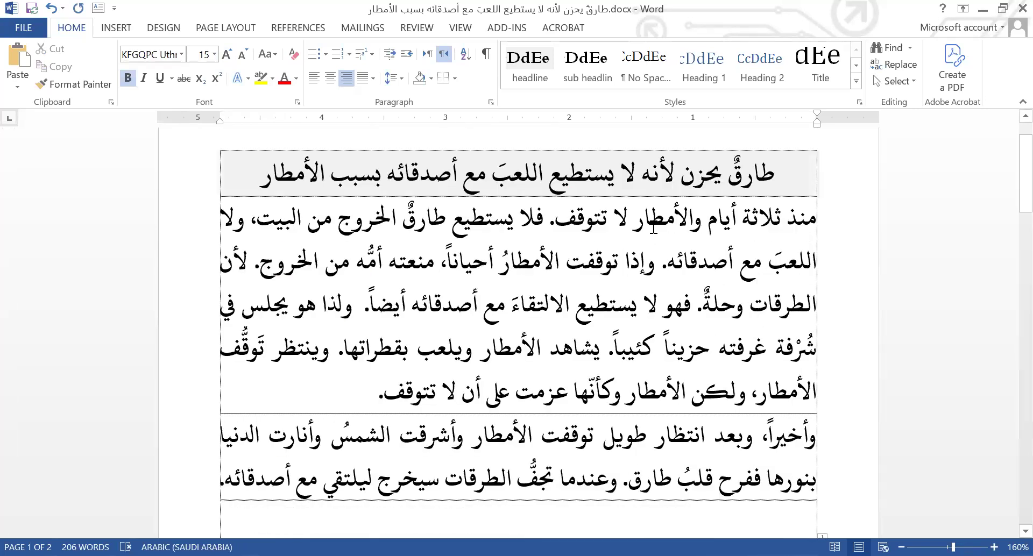
left_click_drag(665, 227, 564, 225)
key("ctrl+c")
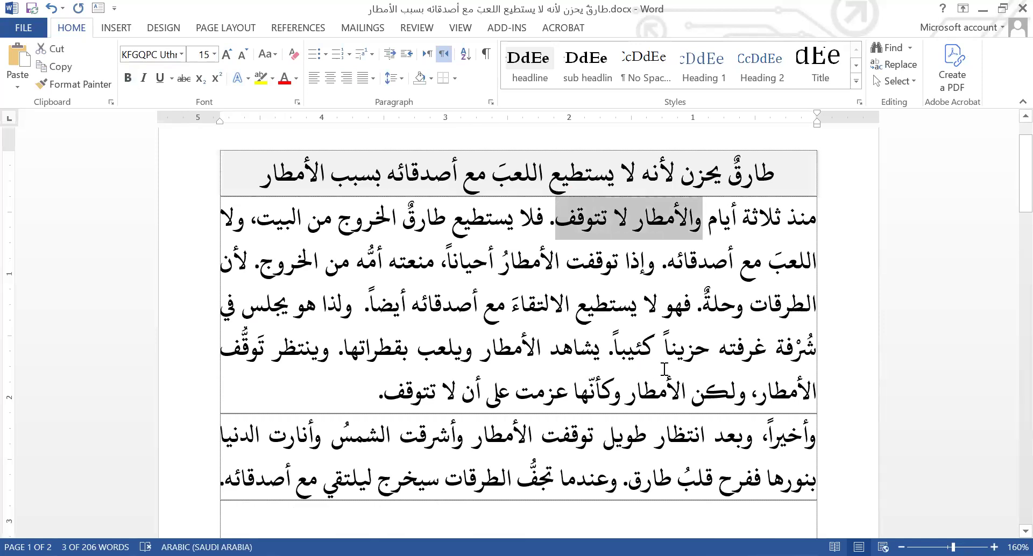
Step: Add a new table row below the second question and start it with the answer prefix ج:
scroll(664, 369, "down", 2)
scroll(497, 311, "down", 8)
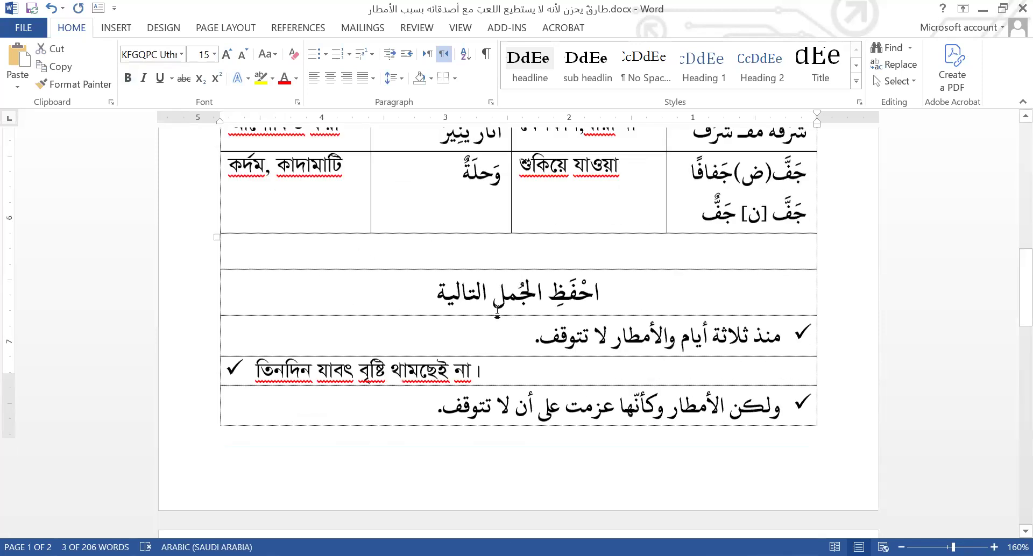
key("shift+F5")
key("Tab")
type("حـ")
key("BackSpace")
key("BackSpace")
type("ج:")
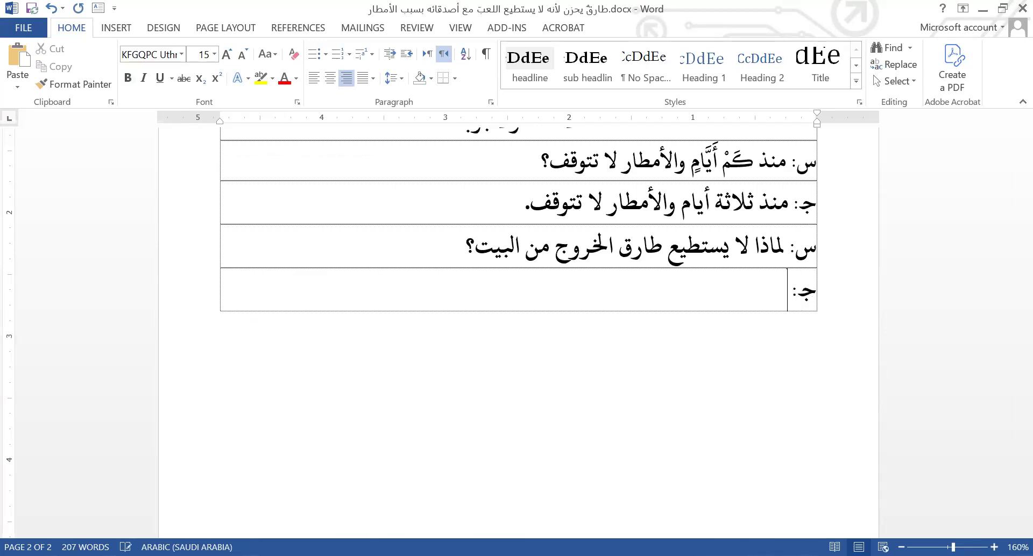
Step: Write لأن in the answer, paste the copied phrase without its leading و to give لأن الأمطار لا تتوقف, and save the document
type(" لأن الأ")
key("BackSpace")
key("BackSpace")
key("BackSpace")
key("ctrl+v")
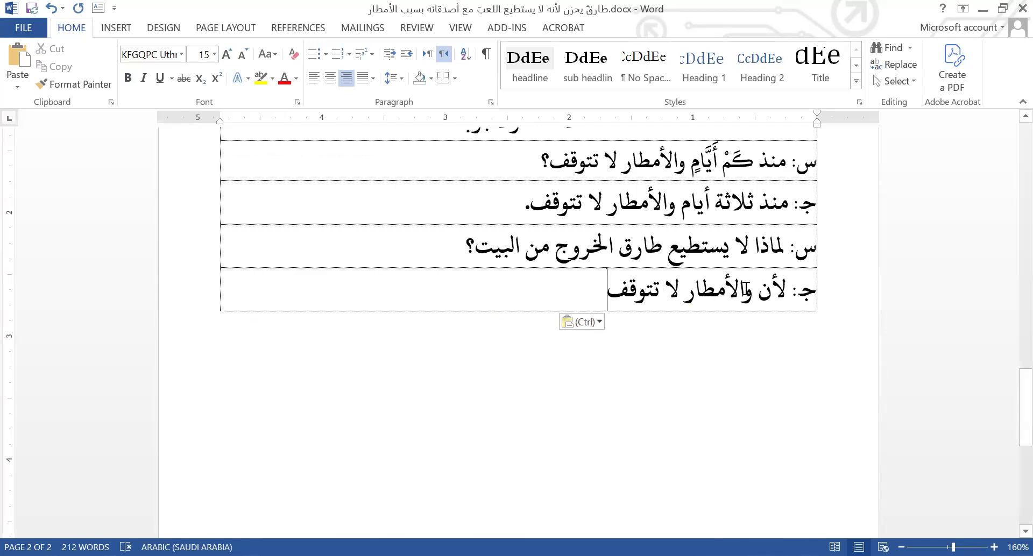
key("ctrl+Right")
key("ctrl+Right")
key("ctrl+Right")
key("Delete")
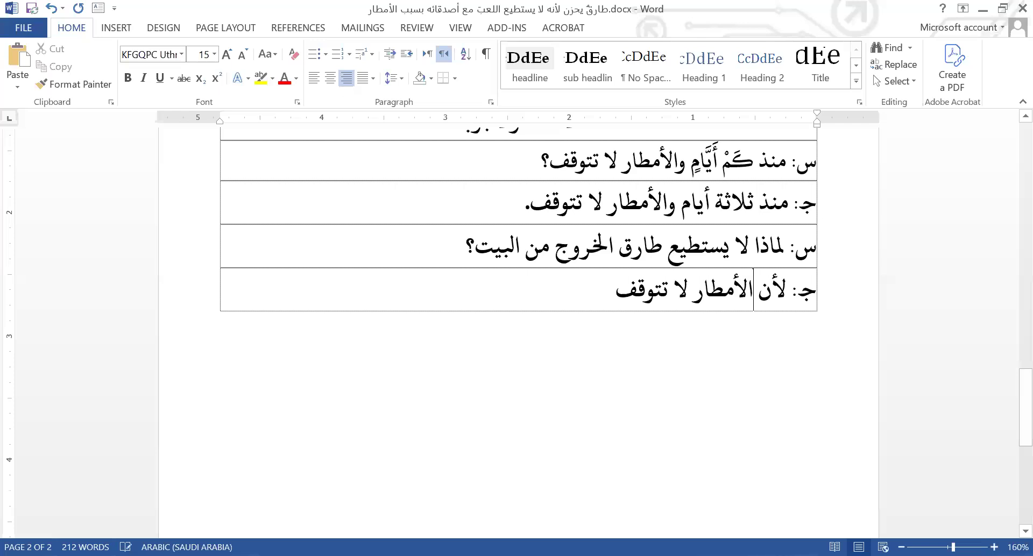
key("End")
key("ctrl+s")
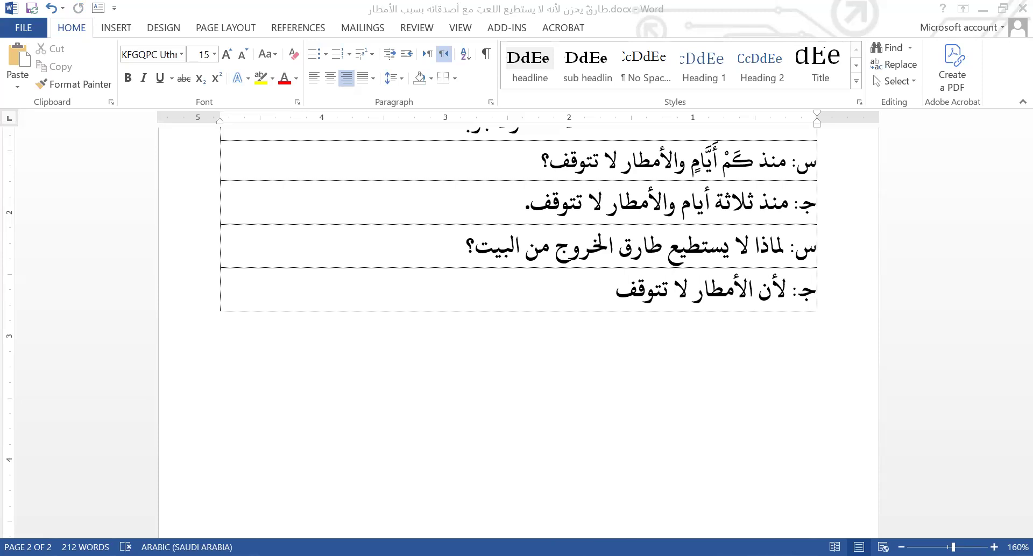
Step: Add another table row below the second answer, start it with س:, and save the document
key("alt+shift")
key("alt+shift")
left_click(593, 303)
key("Tab")
type("س:")
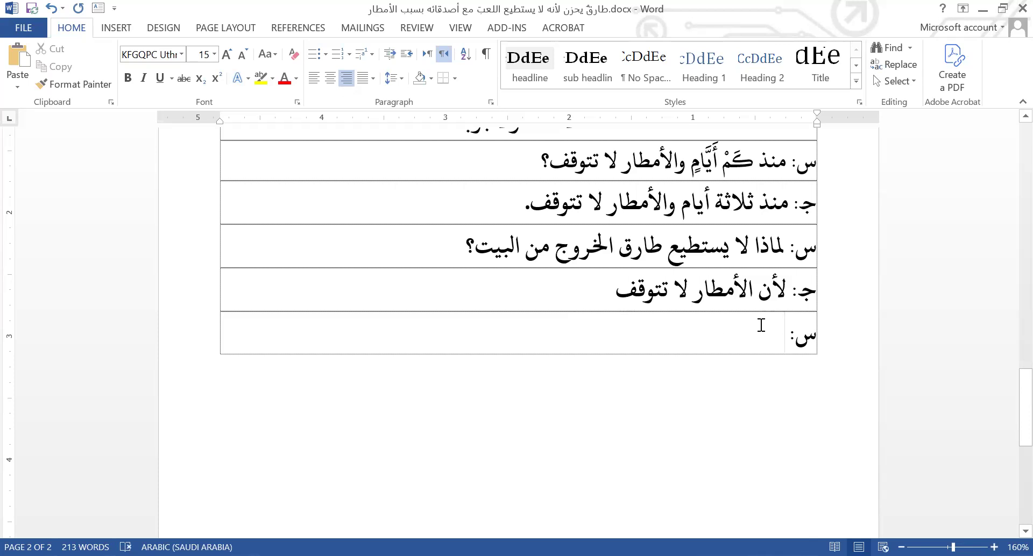
key("ctrl+s")
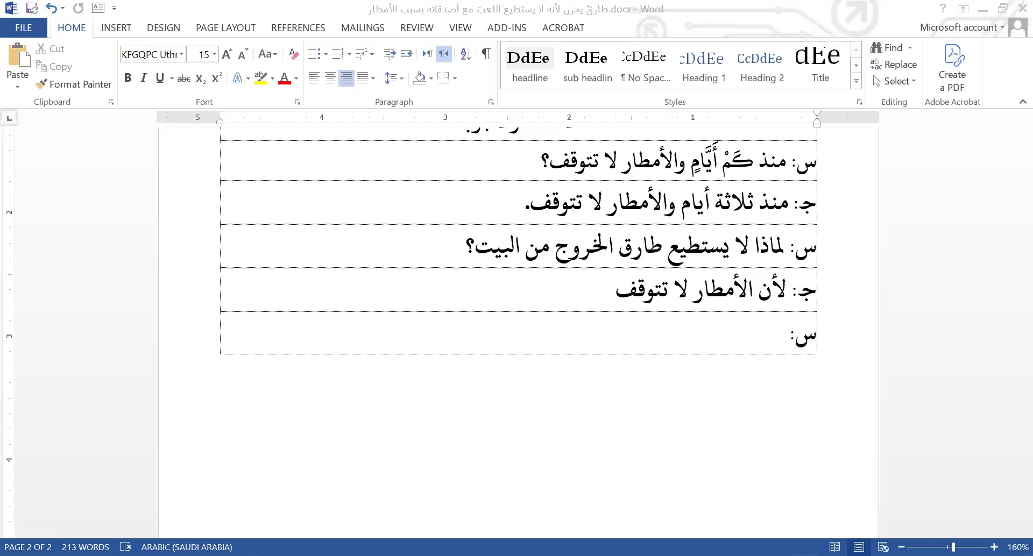
Step: Write the question ماذا يستيط followed by the boy's name and ؟, and add a row below it starting with ج:
left_click(691, 353)
type("م")
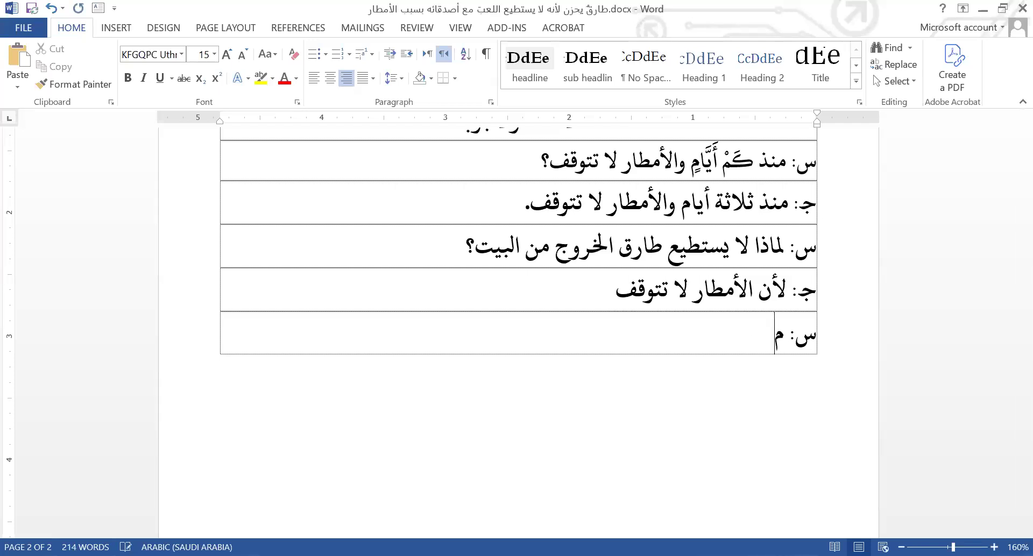
type("اذا يس")
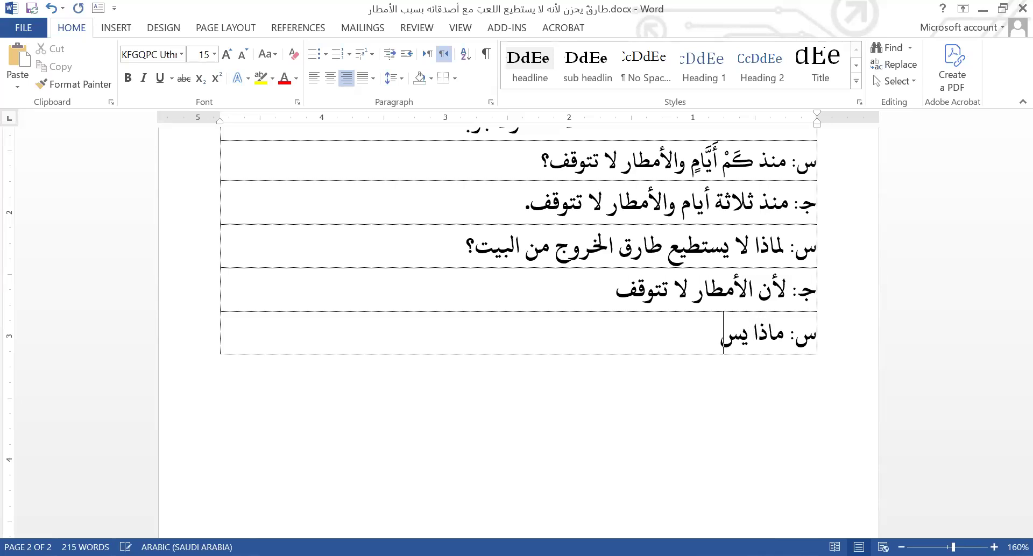
type("تيط طار")
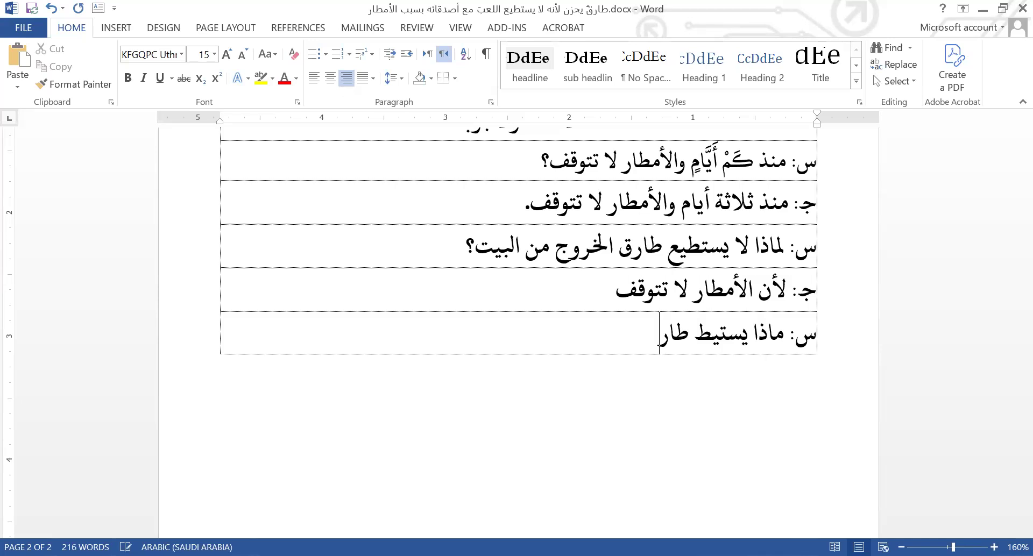
type("ق ؟")
key("Tab")
type("ج:")
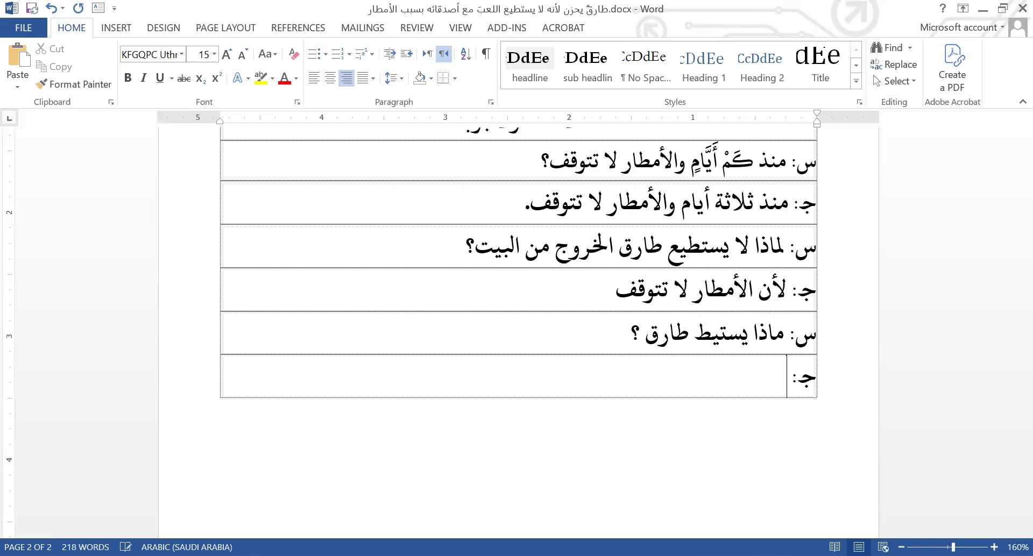
Step: Insert لا before يستيط in the third question and remove the space before its question mark
type("لا")
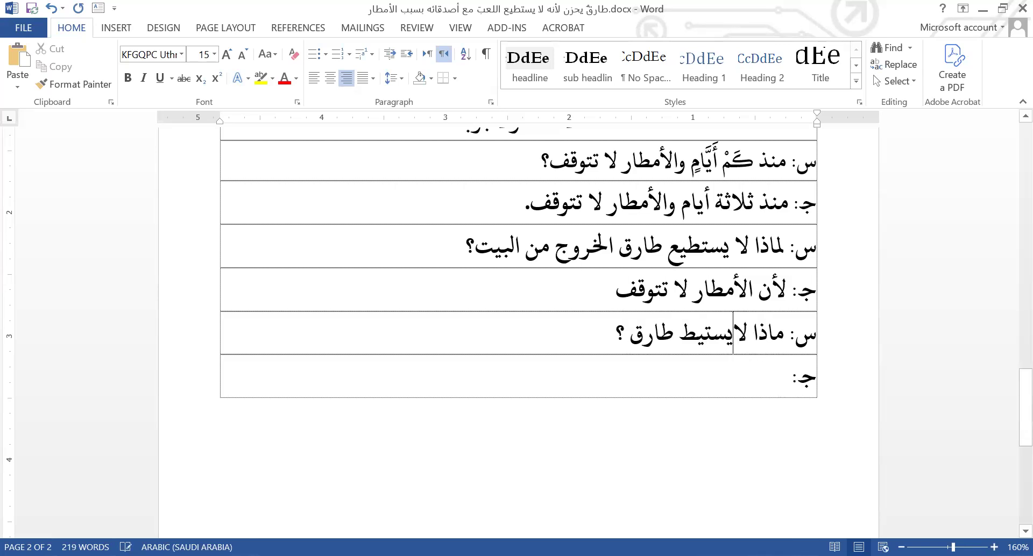
left_click(619, 333)
key("BackSpace")
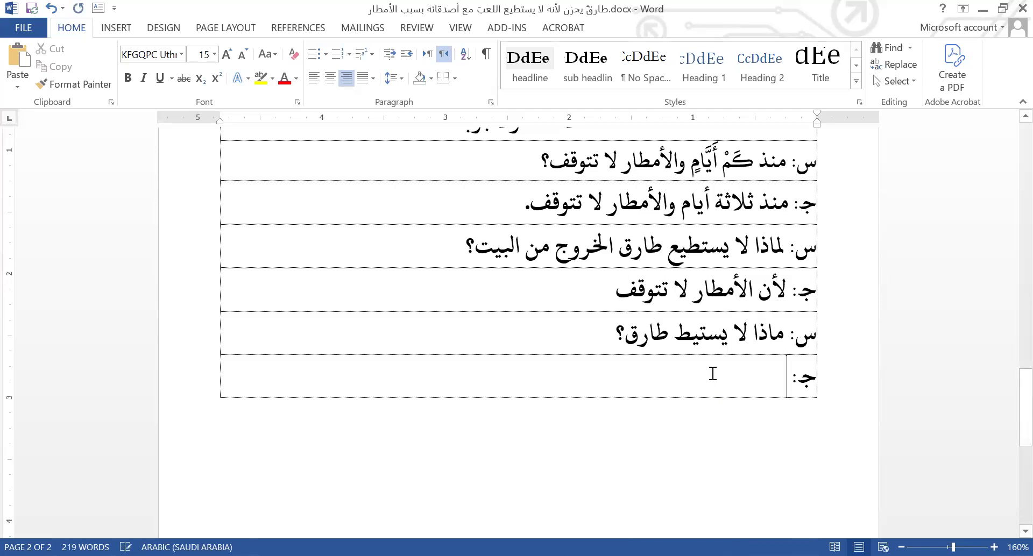
Step: Correct the misspelled verb in the third question to يستطيع, keeping the boy's name and ؟ after it
scroll(702, 372, "up", 5)
scroll(703, 364, "up", 8)
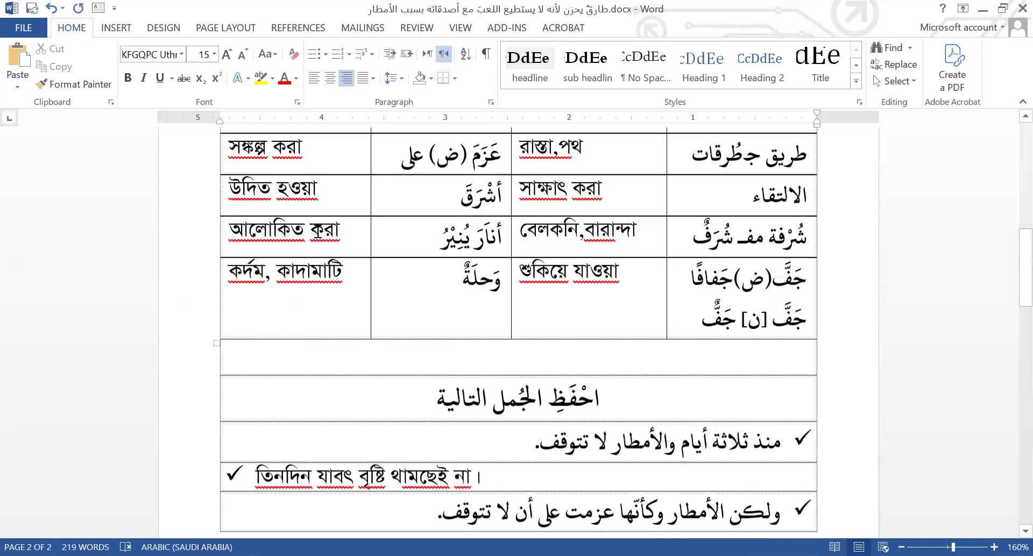
scroll(419, 233, "up", 1)
scroll(292, 231, "up", 8)
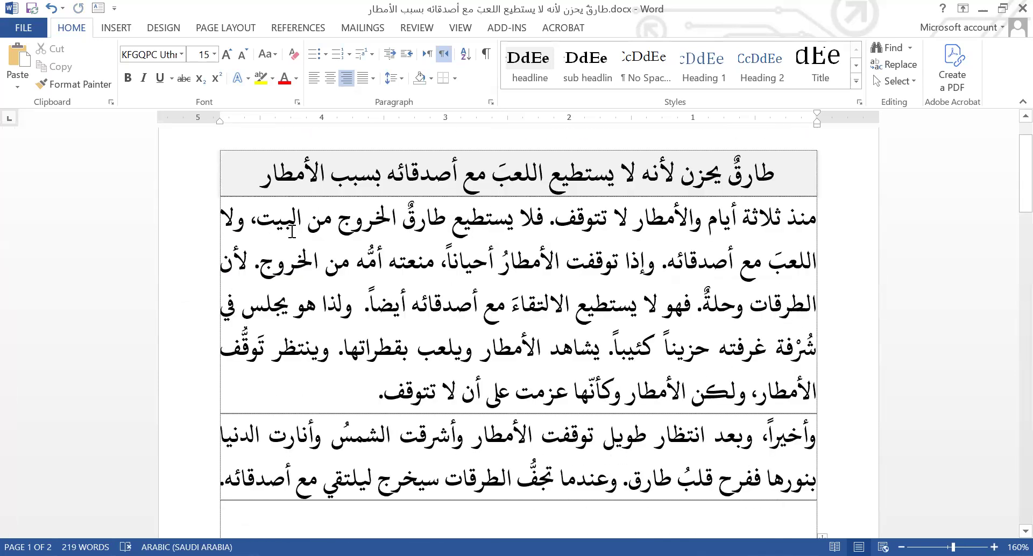
scroll(562, 377, "down", 12)
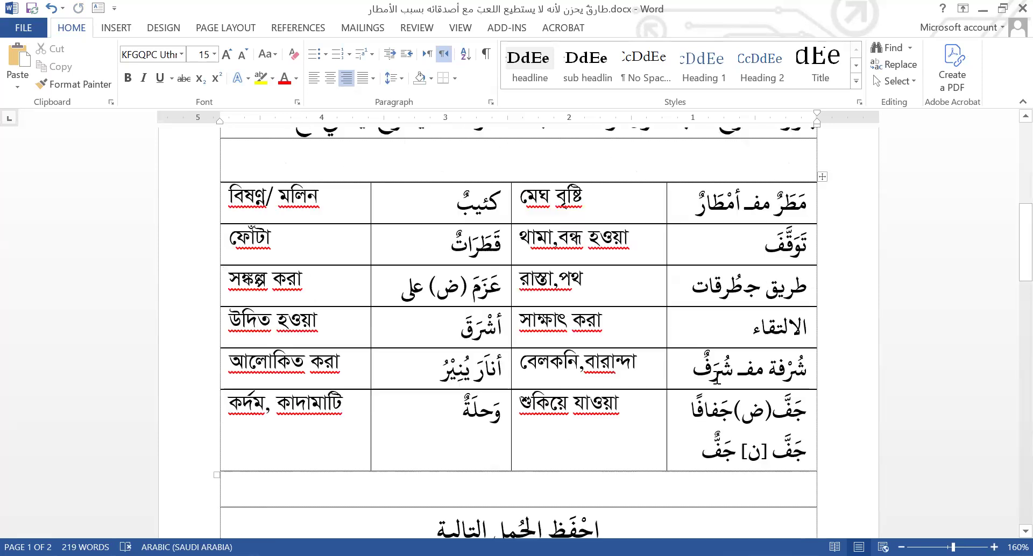
scroll(693, 368, "down", 10)
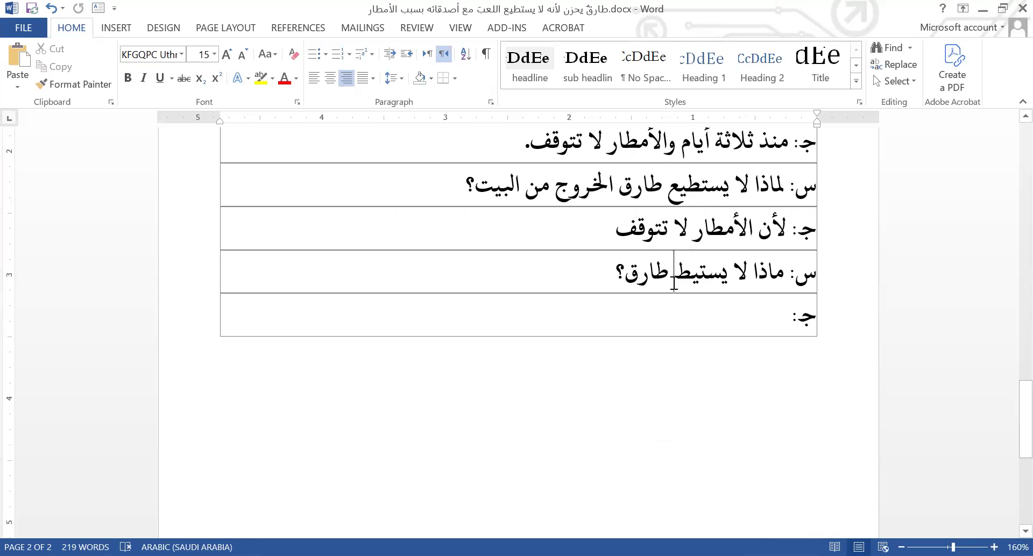
key("BackSpace")
key("BackSpace")
key("BackSpace")
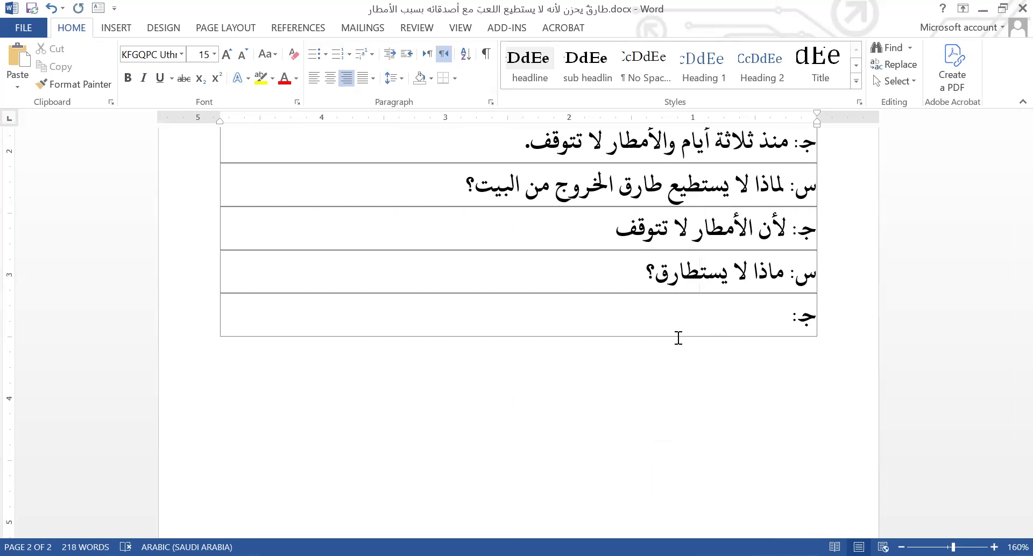
type("ط")
key("BackSpace")
key("BackSpace")
type("طيع ط")
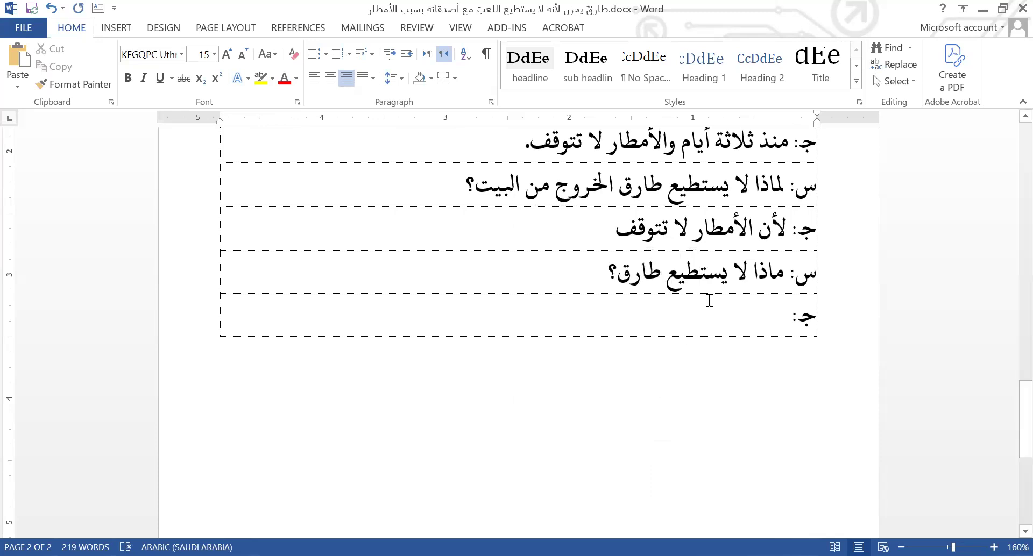
left_click(605, 273)
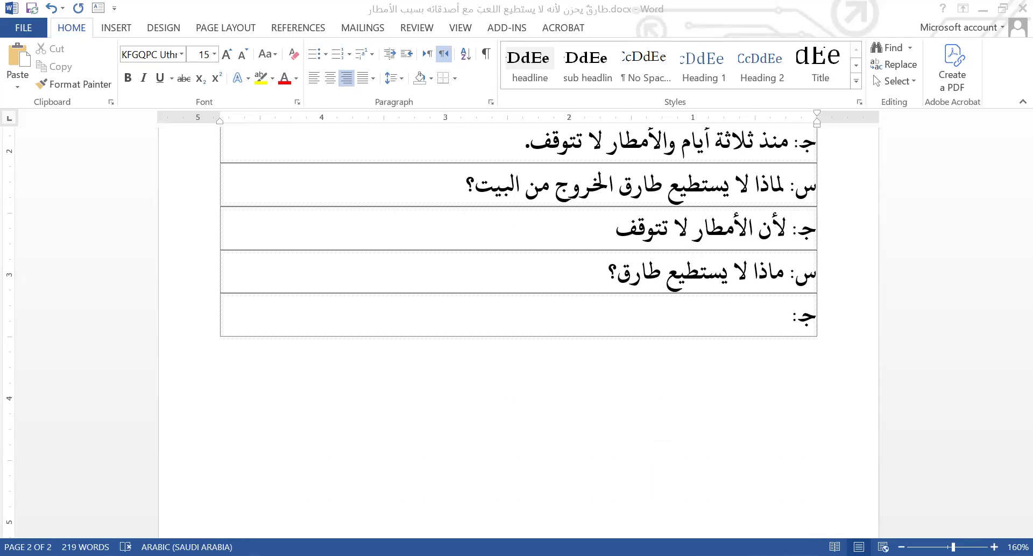
Step: Write the third answer as لا يستطيع الخروج ولا اللعب معهم. and add an empty table row below it
left_click(740, 323)
type("لا يستطيع الخروج ولا اللعب معهم.")
key("Tab")
key("alt+shift")
Step: Insert a blank row after the first answer and another after the second answer, and save the document
scroll(595, 280, "up", 3)
left_click(490, 279)
key("Return")
left_click(510, 395)
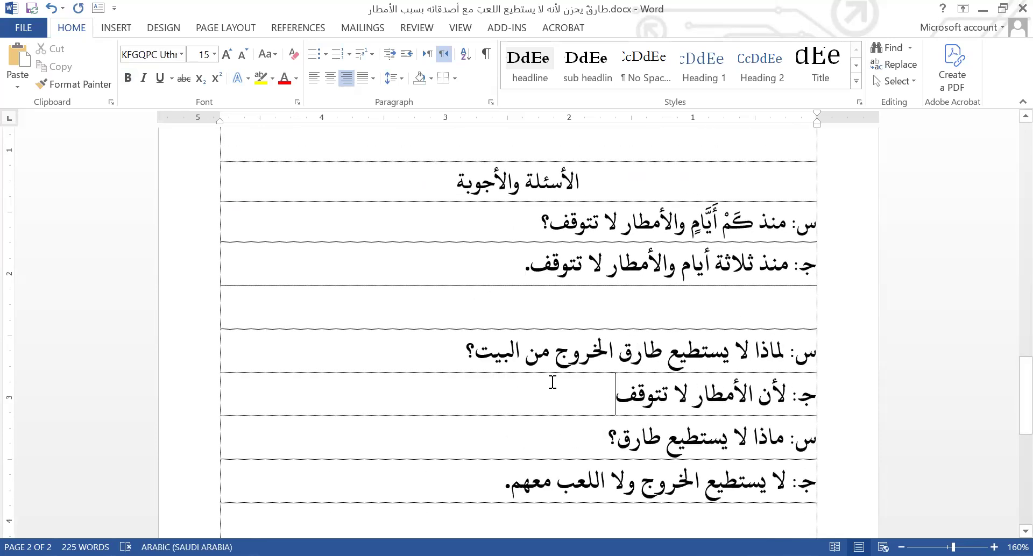
key("Return")
scroll(430, 414, "down", 3)
left_click(436, 404)
scroll(579, 420, "down", 2)
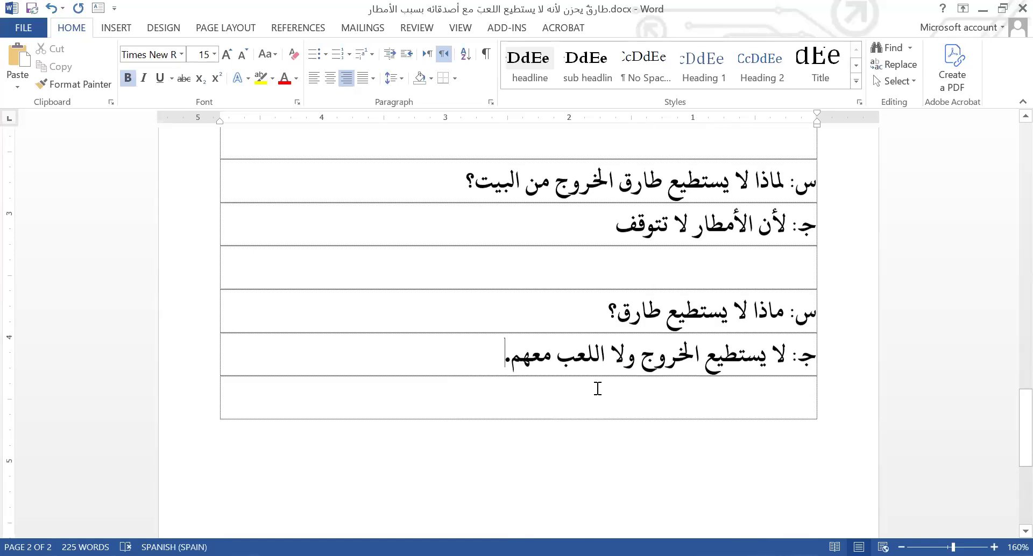
left_click(630, 354)
key("ctrl+s")
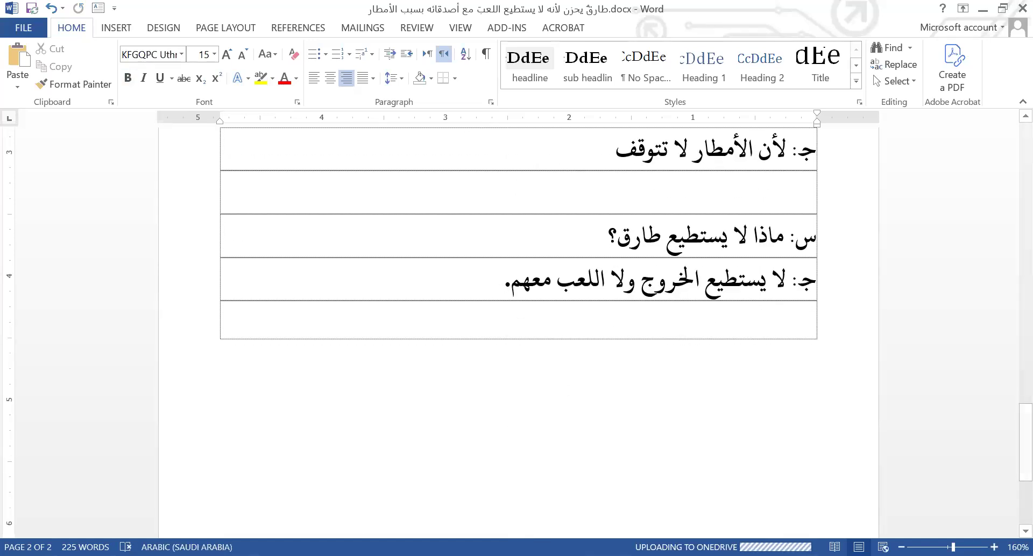
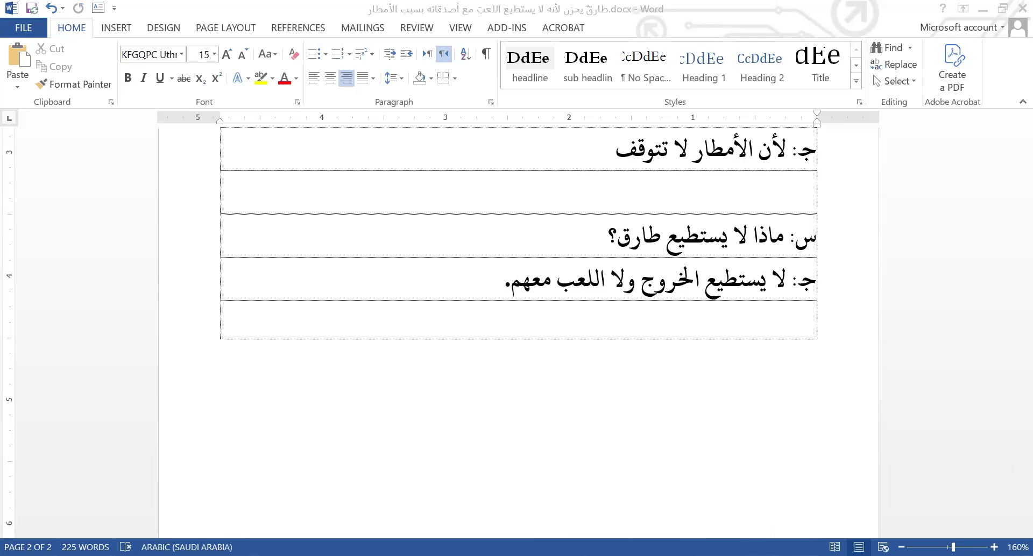
Step: Add a row at the table's end and write the question س: لماذا منعته أمه من الخروج من البيت؟ in it
left_click(787, 320)
key("Return")
type("س:")
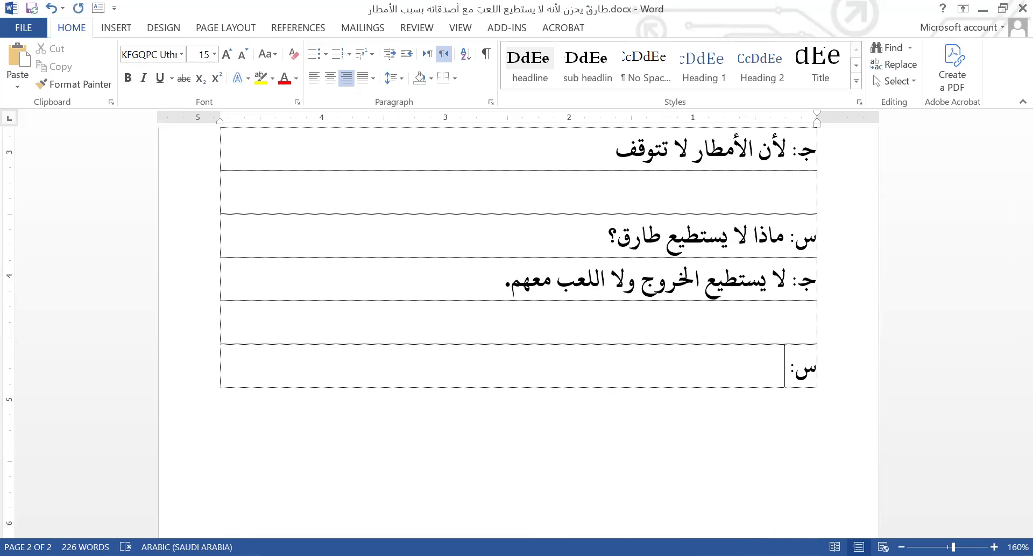
type("لماذا منعته أمه من الخروج")
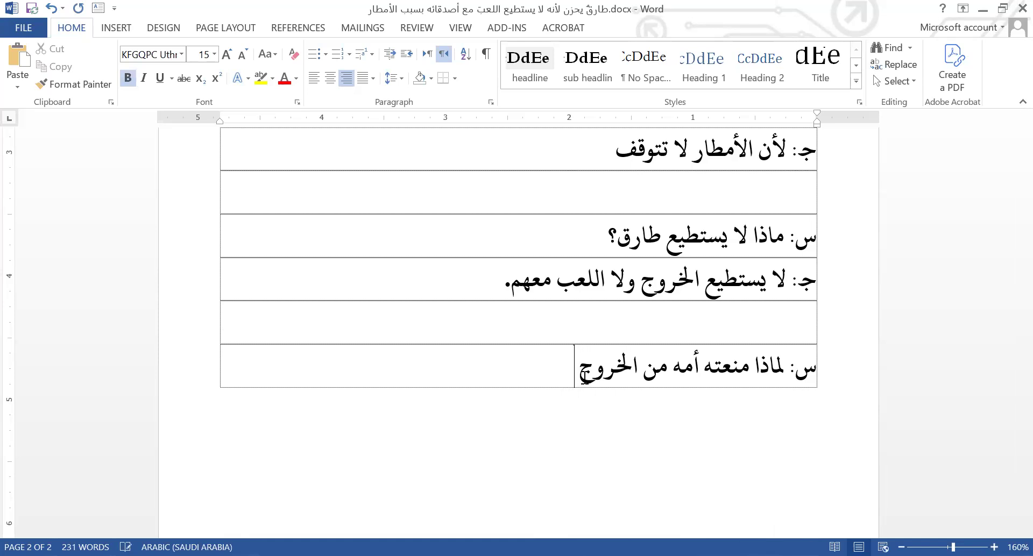
type("من البيت؟")
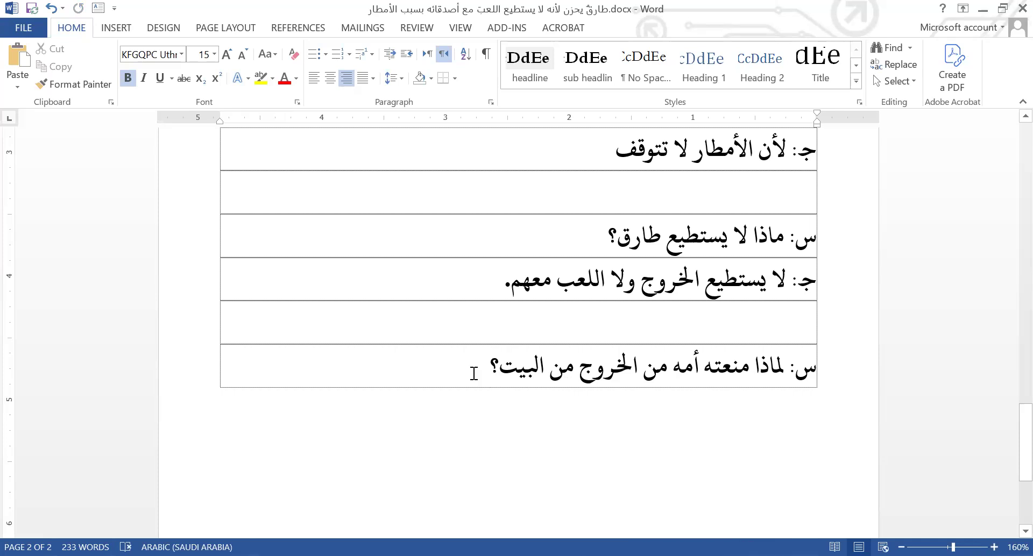
left_click_drag(475, 372, 786, 367)
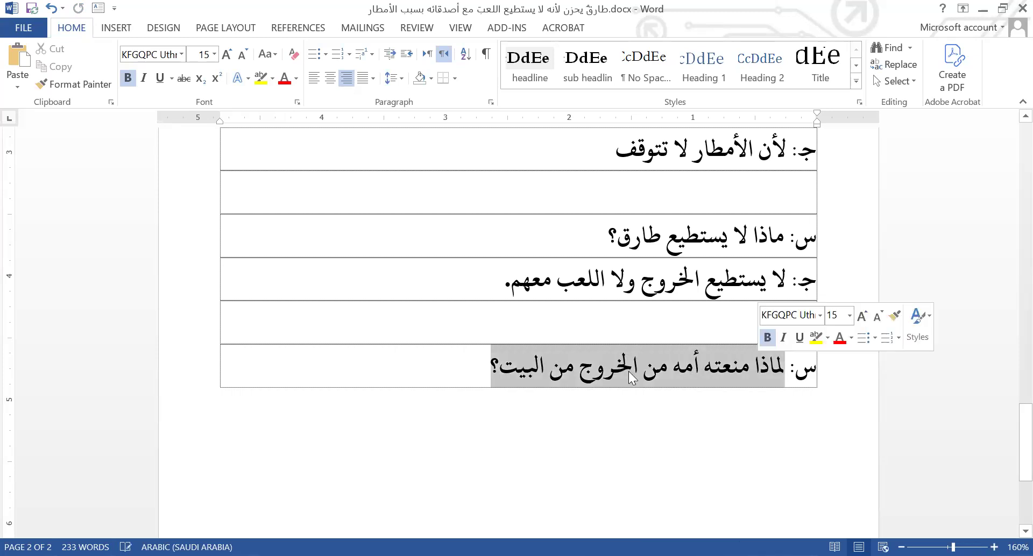
left_click(452, 374)
Step: Add a row below the fourth question, start it with جـ:, and save the document
key("Tab")
type("جـ")
key("ctrl+s")
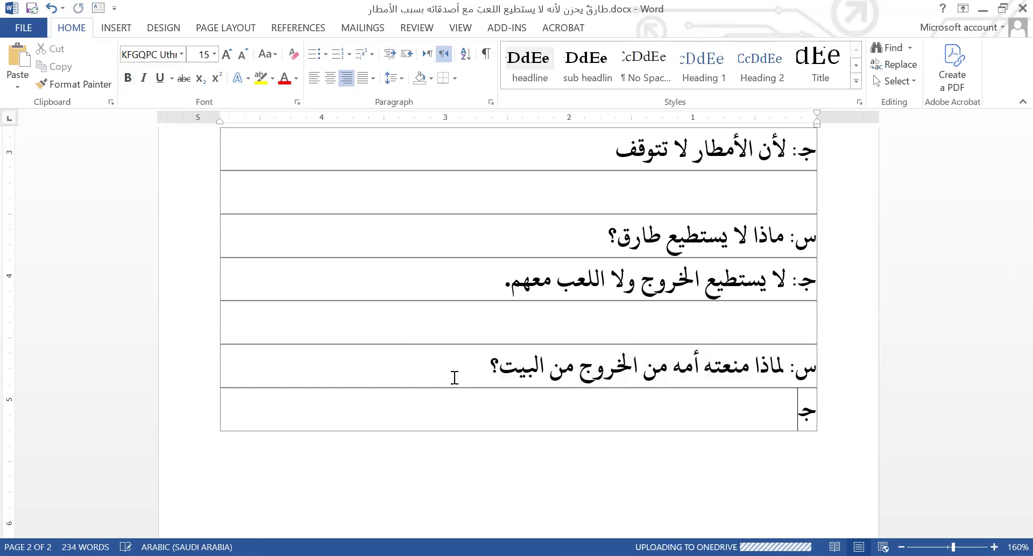
key("BackSpace")
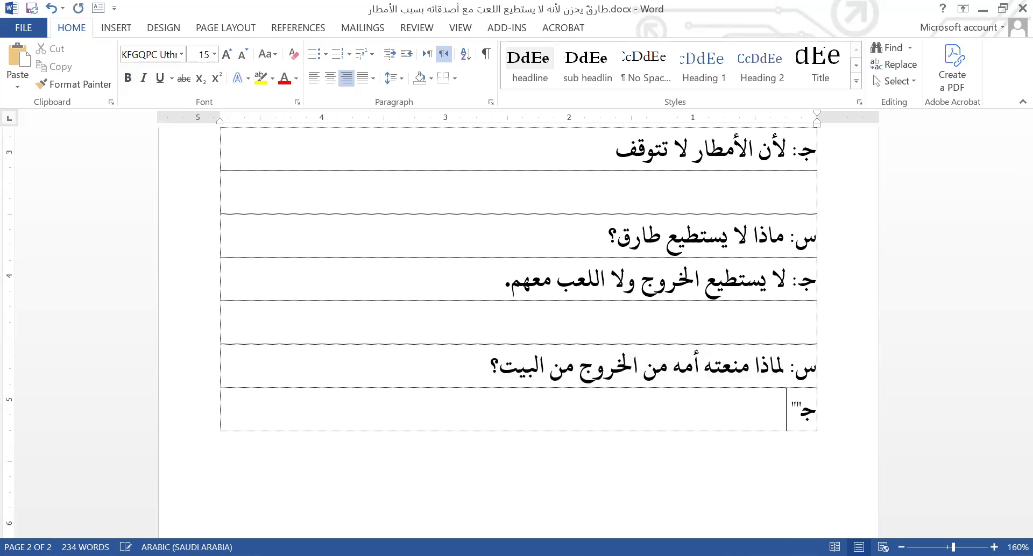
type(":")
key("ctrl+s")
Step: Copy لأن الطرقات وحلةٌ. from the story and paste it as the answer to the fourth question
scroll(455, 374, "up", 8)
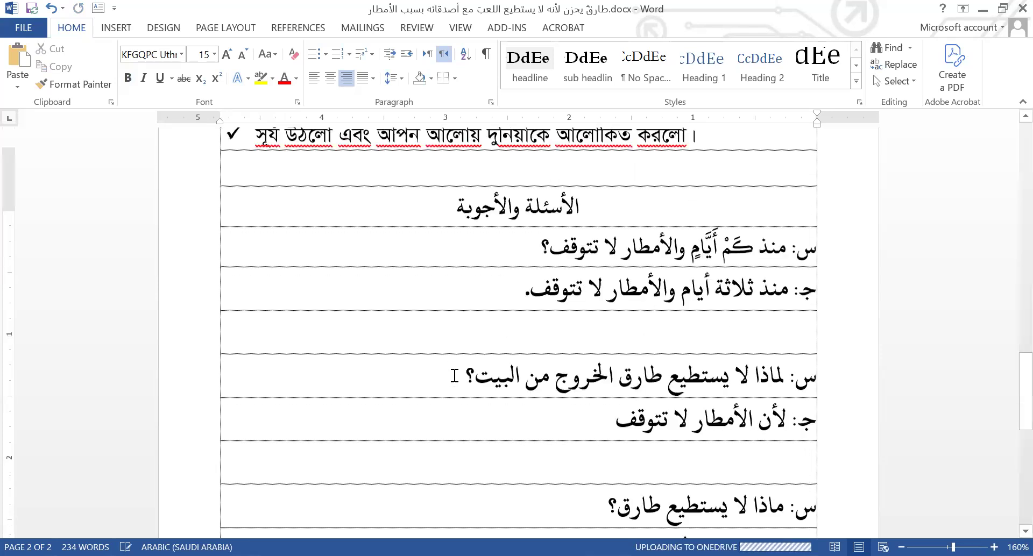
scroll(455, 375, "up", 5)
scroll(508, 278, "up", 11)
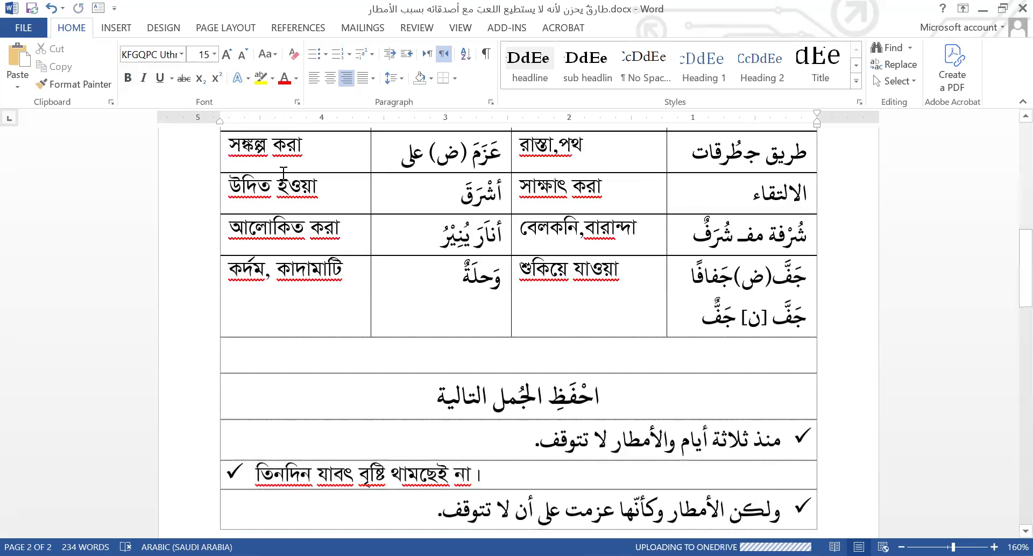
scroll(759, 196, "up", 1)
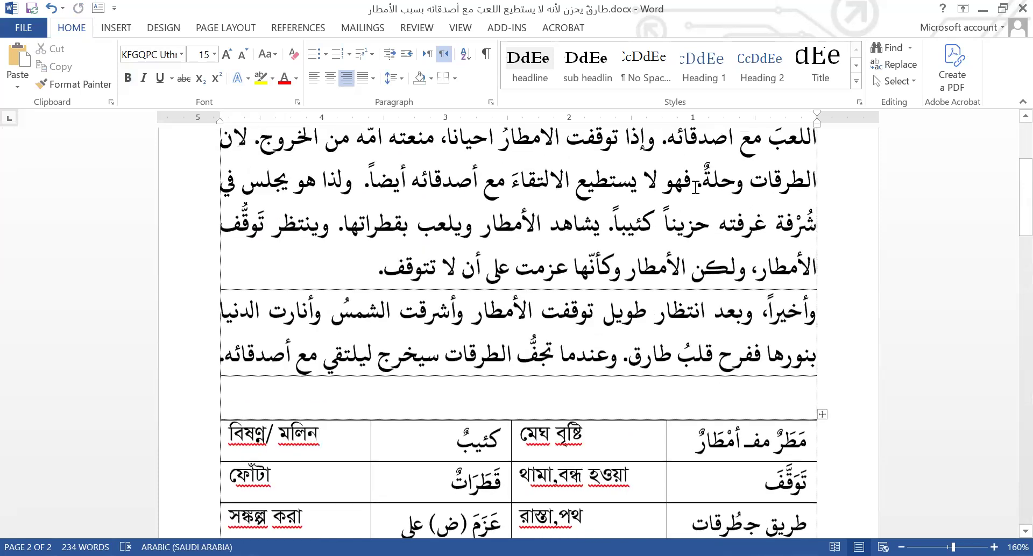
left_click(697, 187, "ctrl")
key("ctrl+c")
scroll(652, 249, "down", 4)
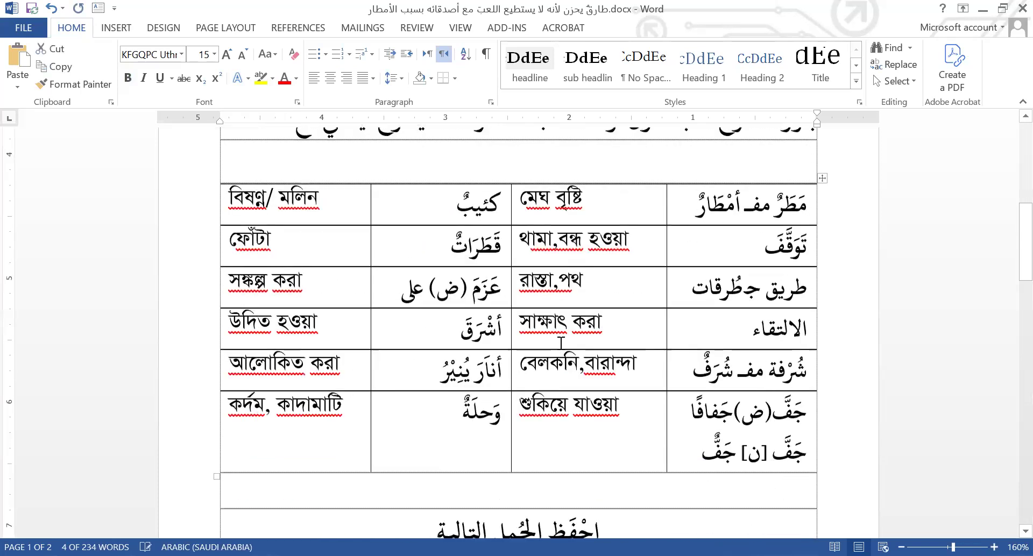
scroll(561, 342, "down", 6)
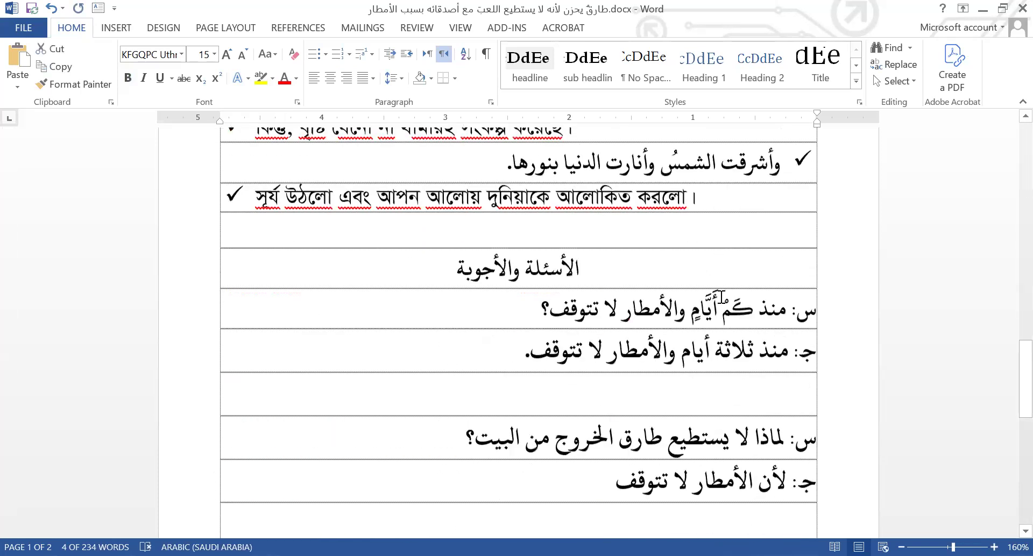
scroll(721, 296, "down", 10)
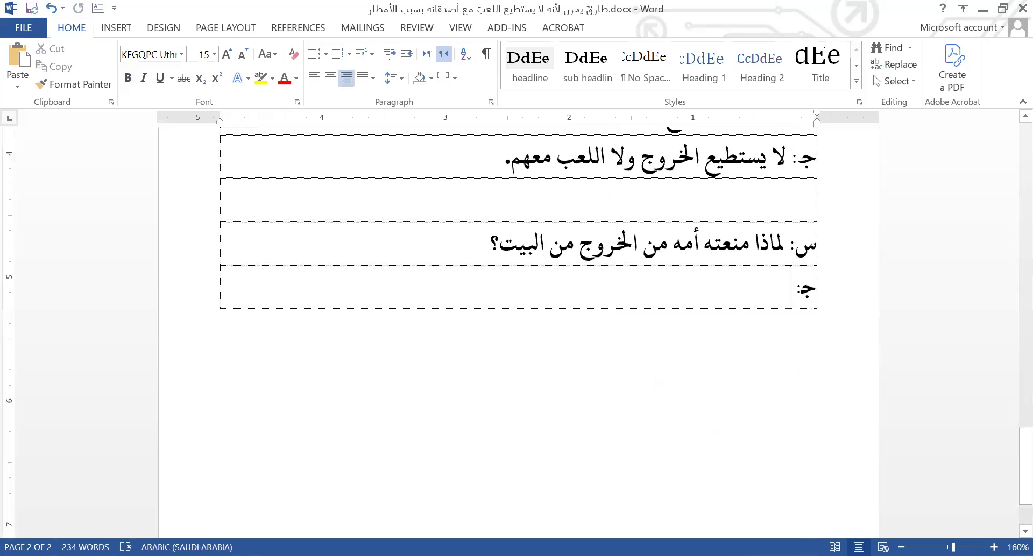
key("ctrl+v")
key("BackSpace")
key("BackSpace")
left_click(635, 303)
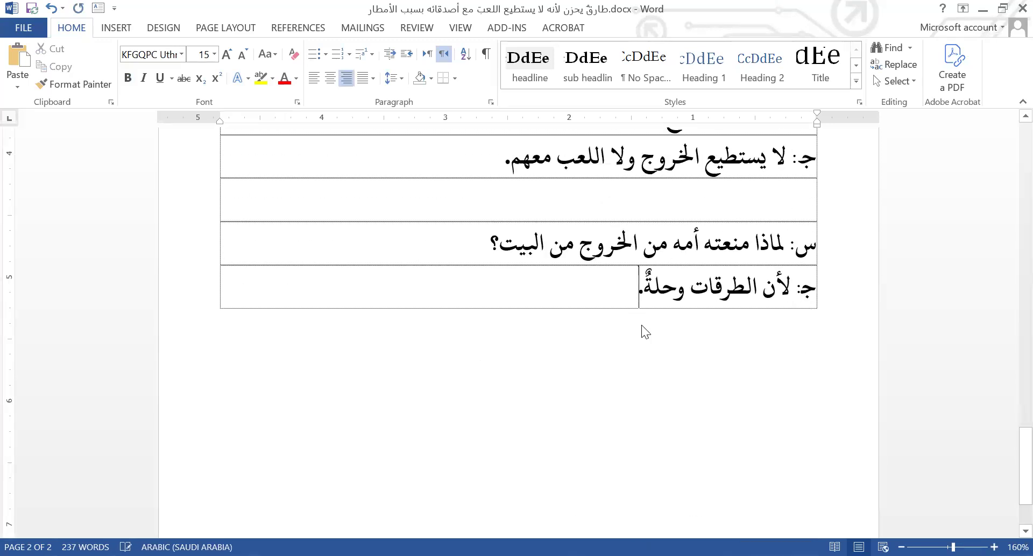
Step: Add a kasra to the end of الطرقات in the fourth answer, append two empty rows, and save the document
left_click(692, 293)
type("ِ")
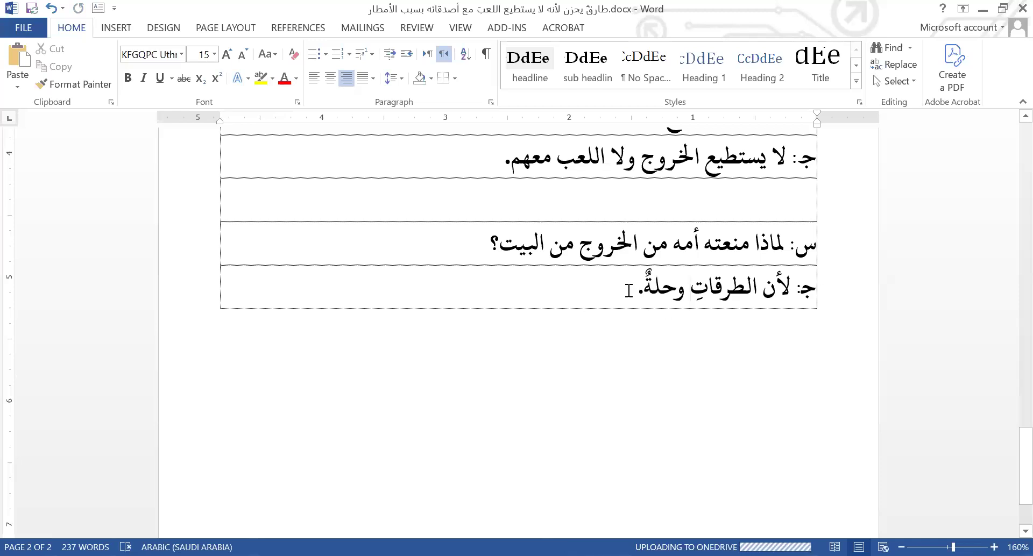
key("Tab")
key("Tab")
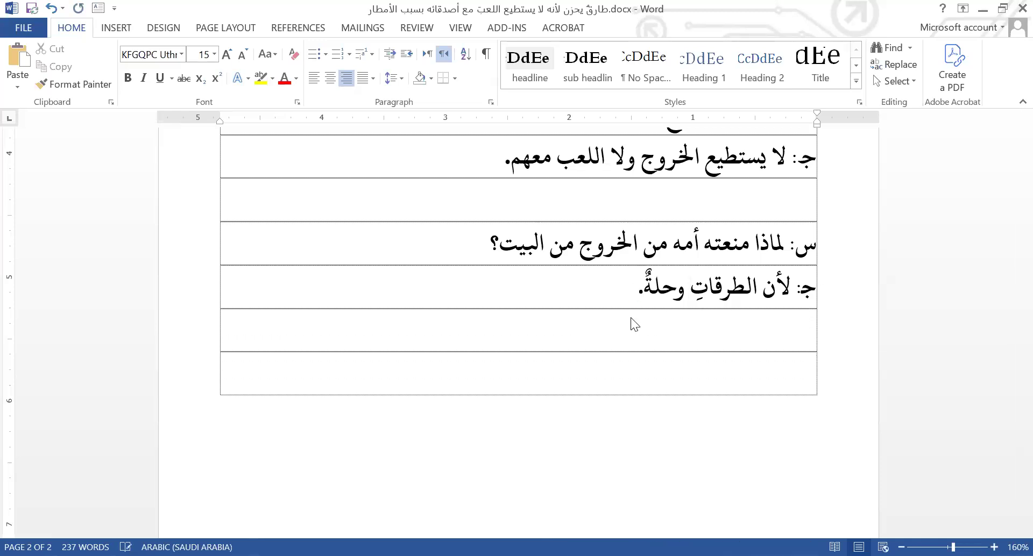
key("ctrl+s")
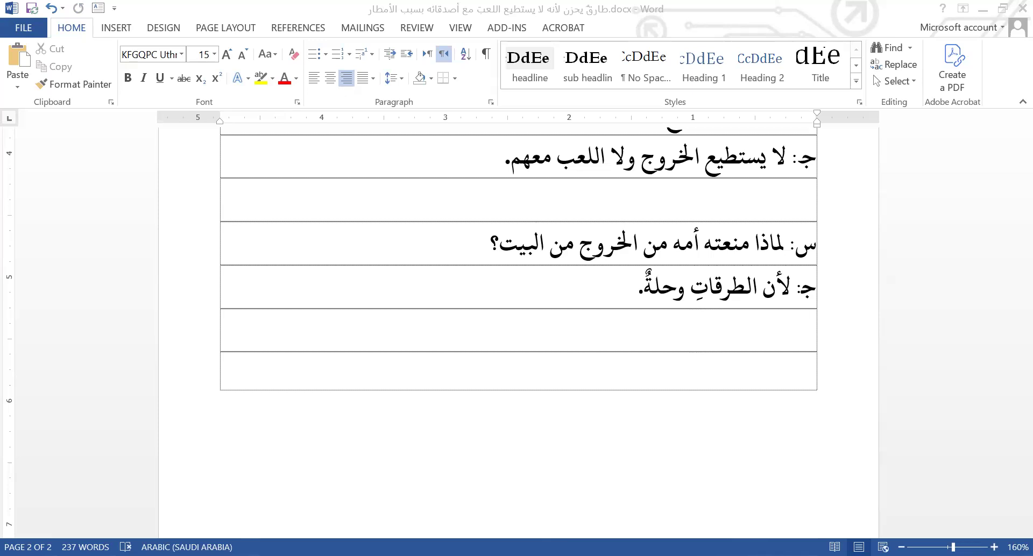
Step: Reread the story and write a question in the last row: سـ: أين كان, the boy's name, and يجلس؟
key("ctrl+Home")
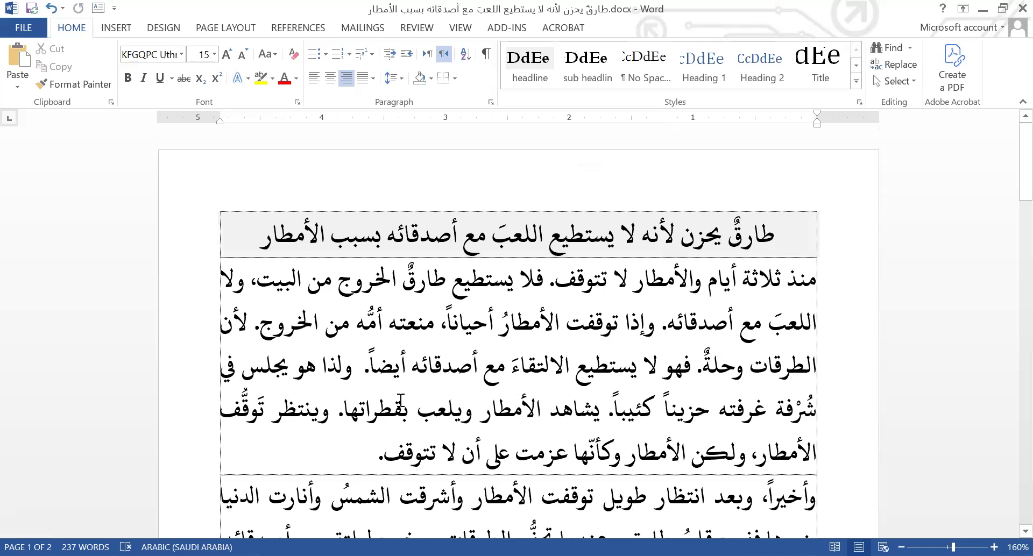
scroll(397, 410, "down", 10)
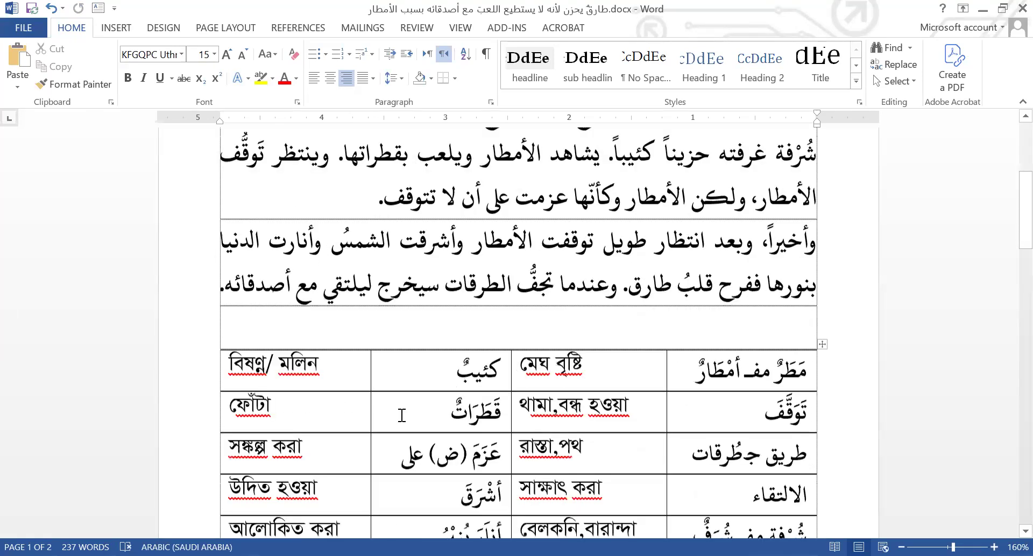
scroll(442, 418, "down", 2)
scroll(442, 417, "up", 6)
scroll(442, 417, "down", 10)
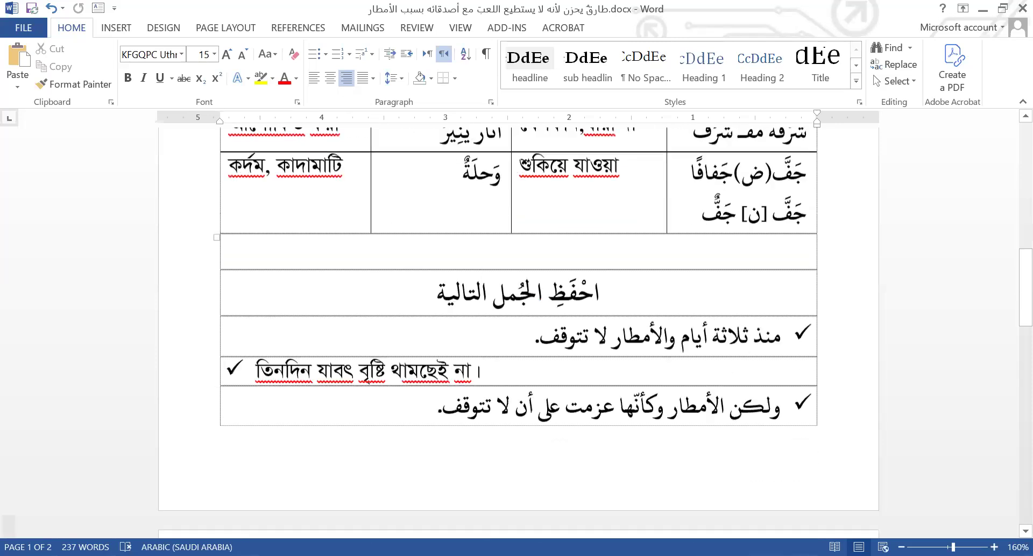
scroll(518, 323, "down", 8)
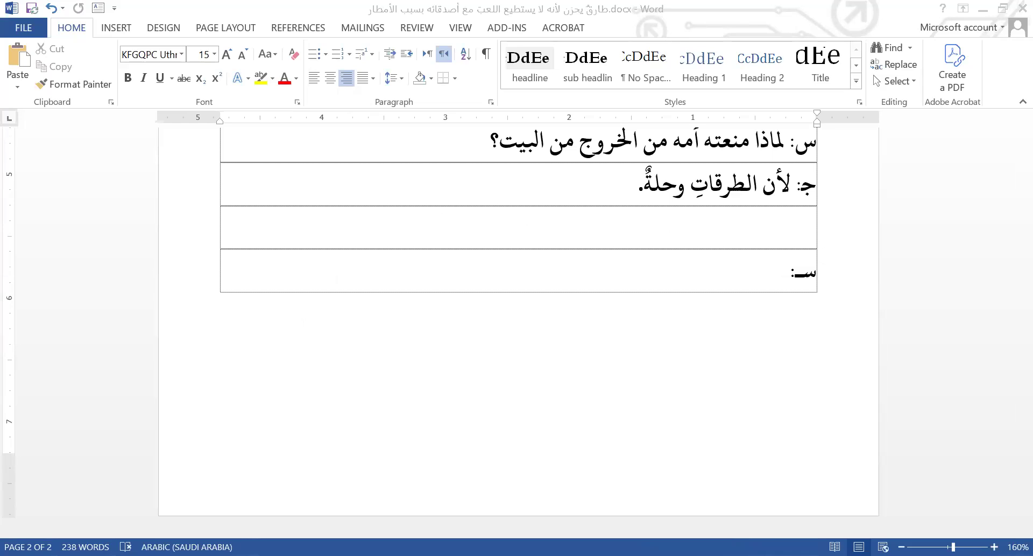
key("alt+shift")
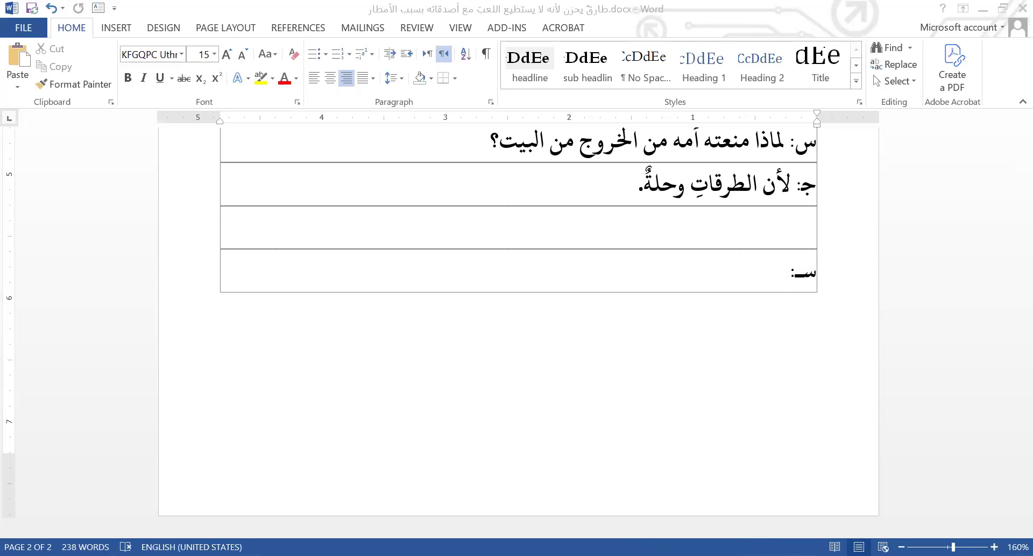
key("alt+shift")
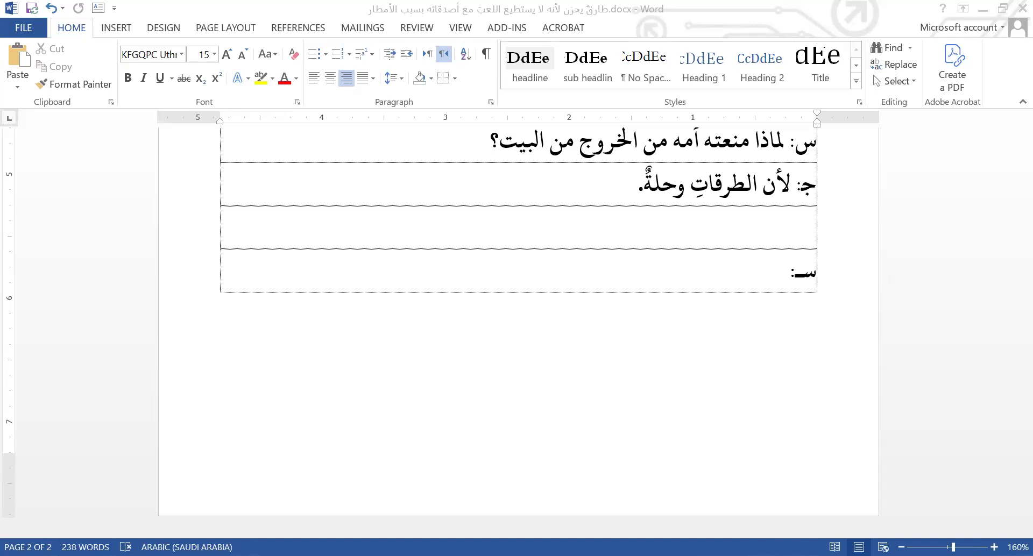
type("أين كان طارق يجلس؟")
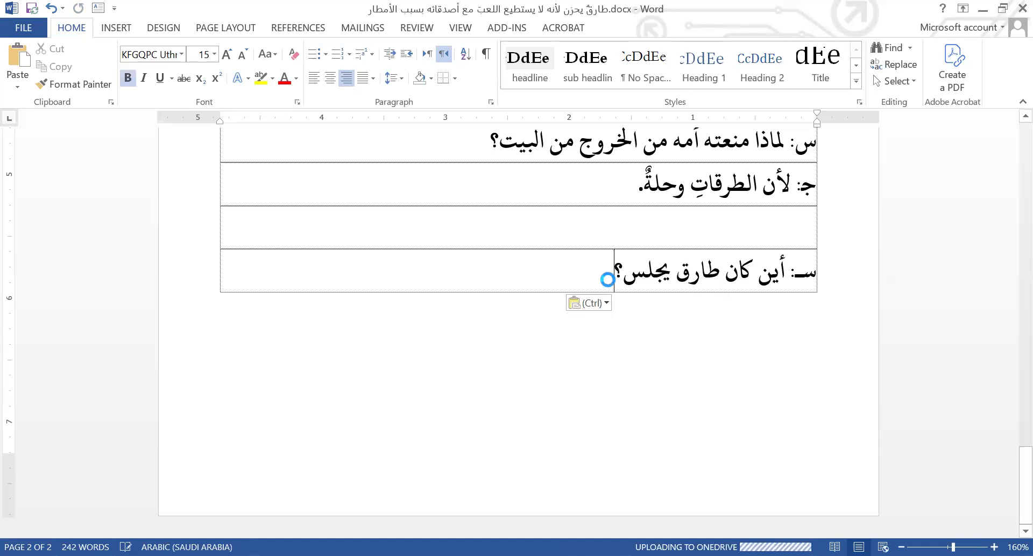
Step: Add a row below the fifth question and write its answer: جـ: كان يجلس في شرفة غرفته حزينا كئيبا
key("Tab")
type("س")
key("BackSpace")
type("ج")
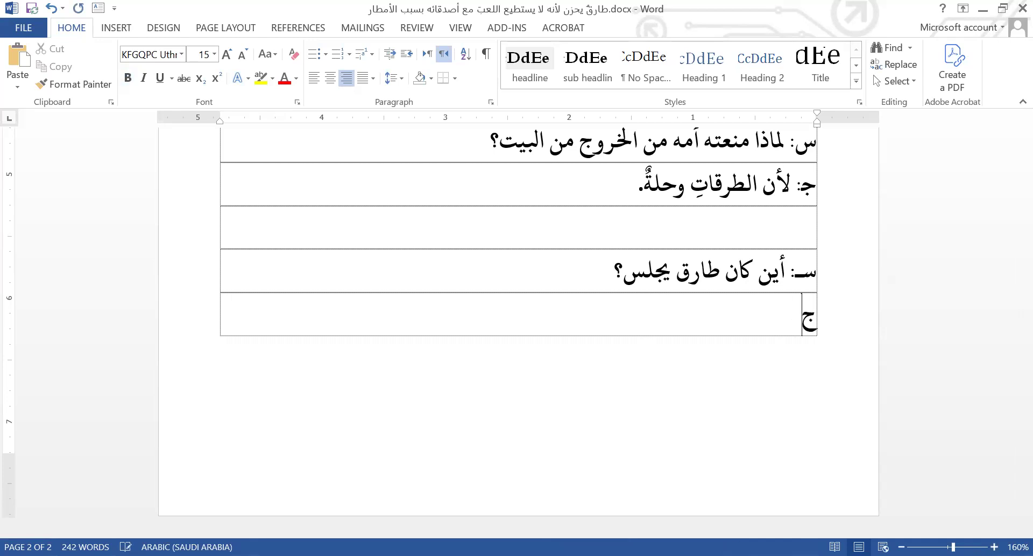
type(": كان يجس")
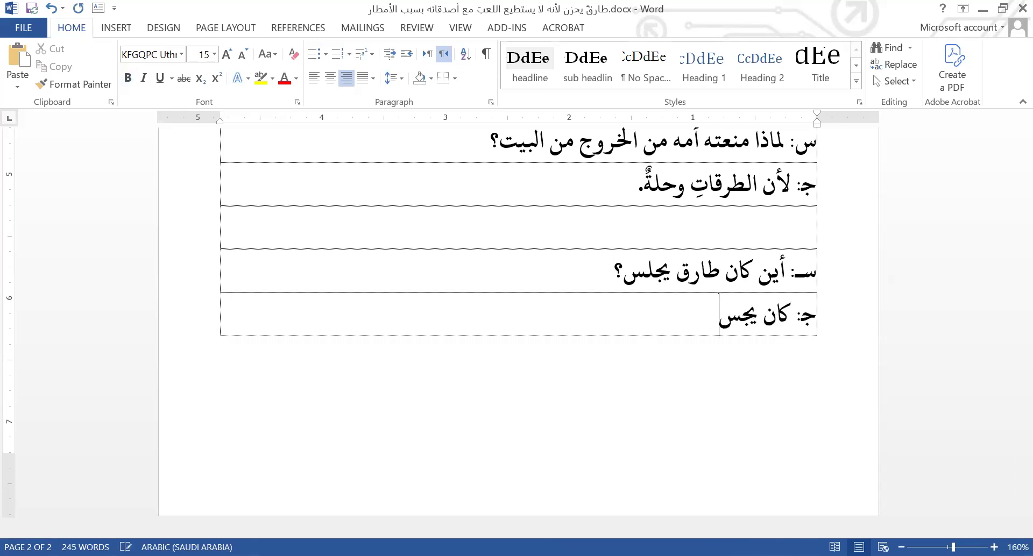
key("BackSpace")
type("لس في شر")
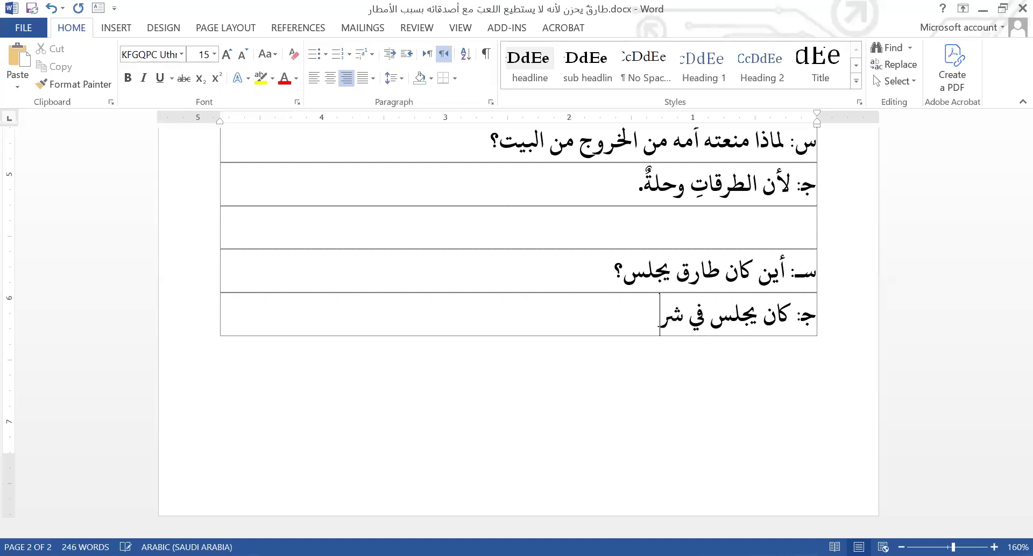
type("فة  غرفته ك")
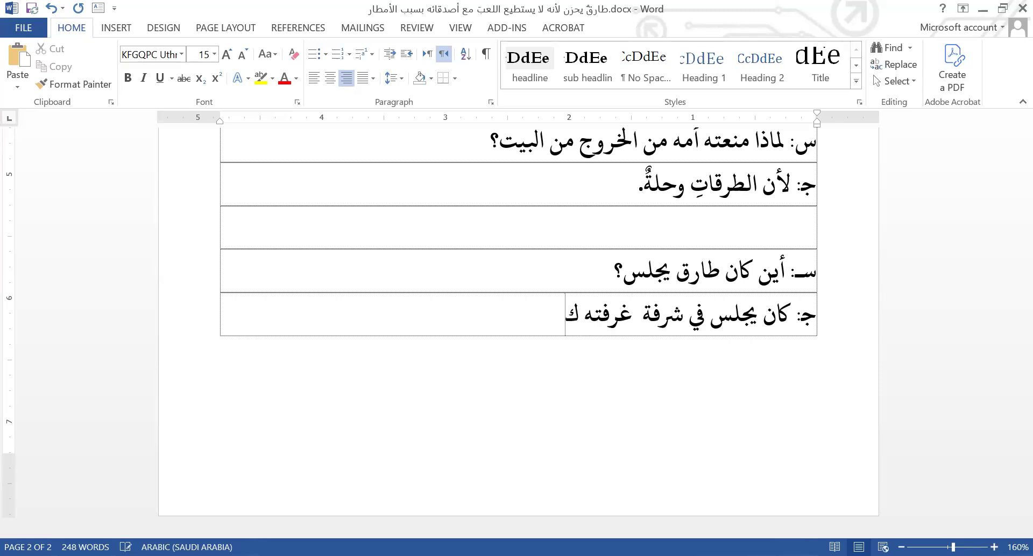
type("ئيبا")
key("Right")
key("Right")
key("Right")
key("Right")
type("حزينا")
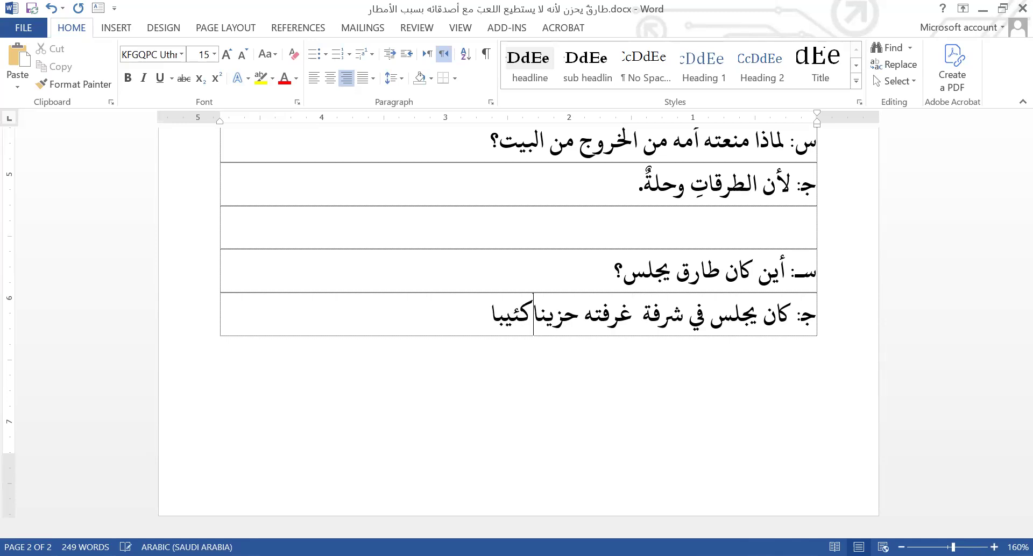
left_click(465, 331)
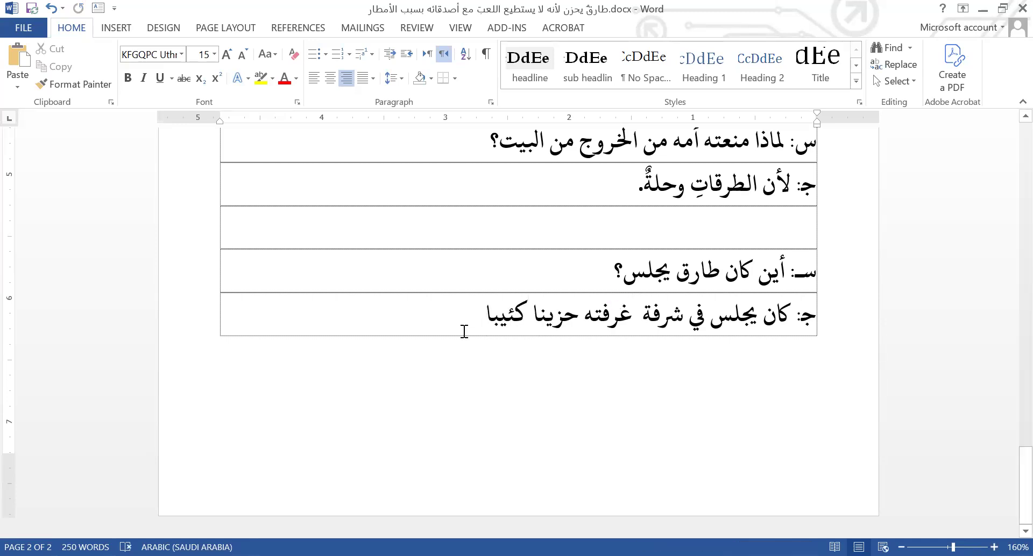
Step: Delete the boy's name from the fifth question so it reads سـ: أين كان يجلس؟
left_click(680, 269)
key("BackSpace")
key("BackSpace")
key("BackSpace")
key("BackSpace")
key("BackSpace")
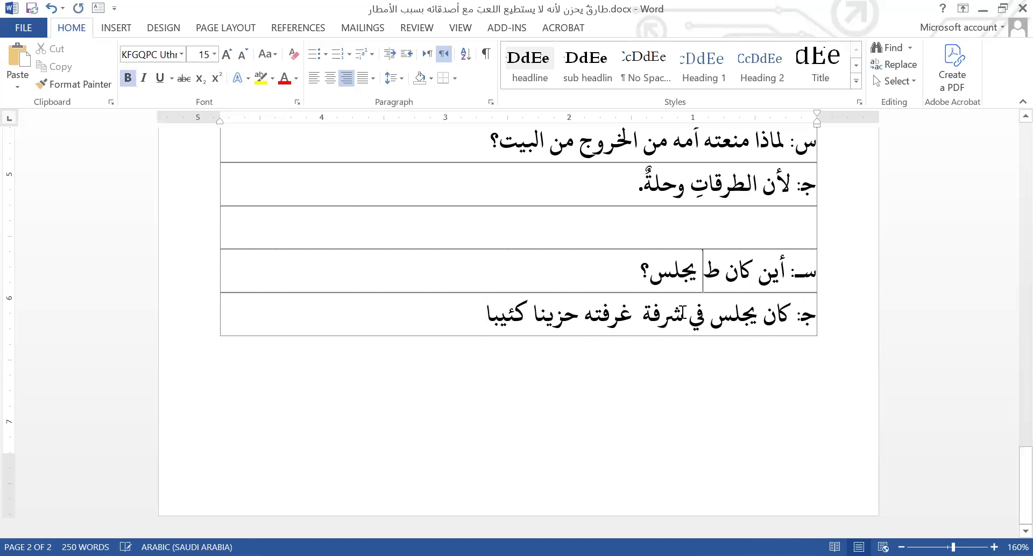
key("BackSpace")
key("ctrl+z")
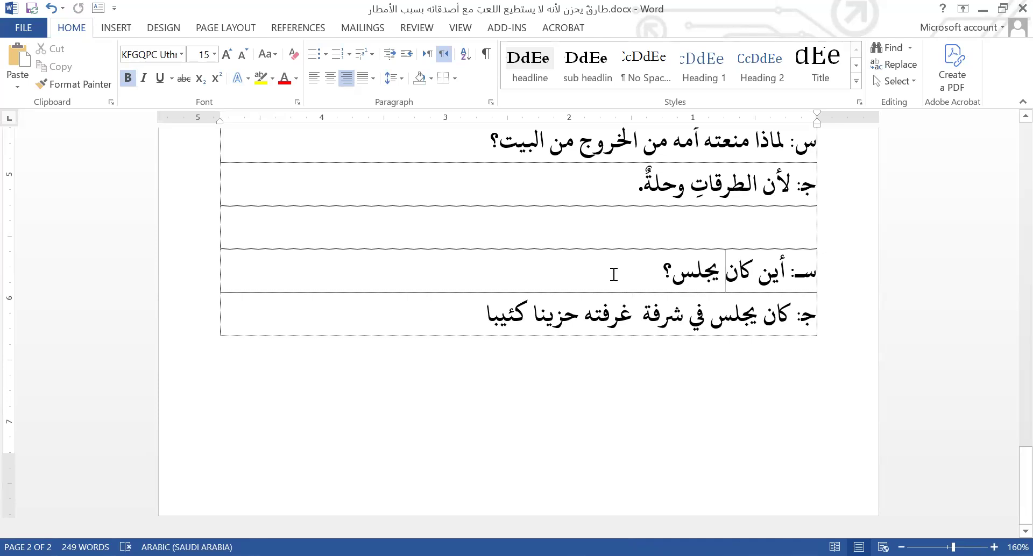
Step: End the fifth answer with a full stop and append two empty rows below it
left_click(473, 327)
type(".")
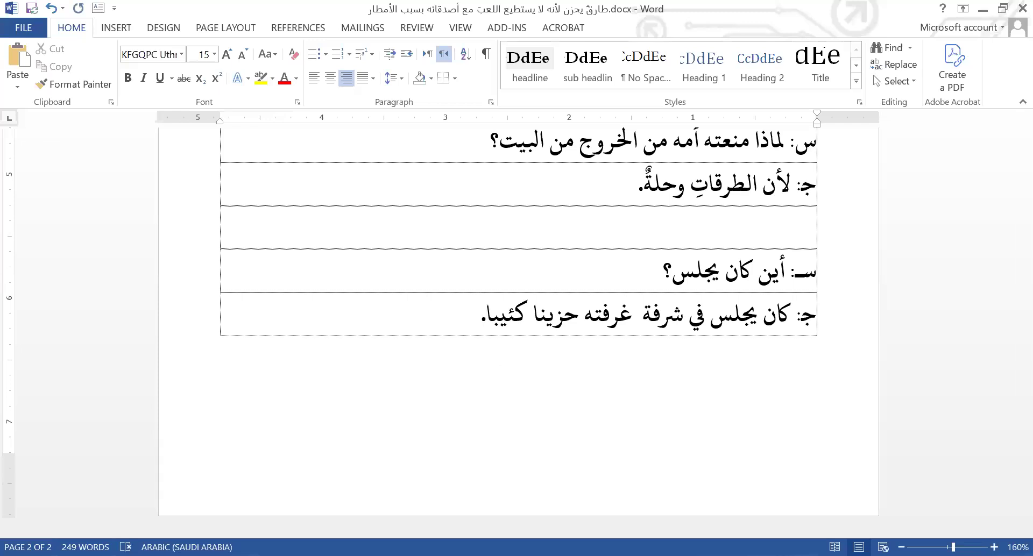
key("Return")
key("Return")
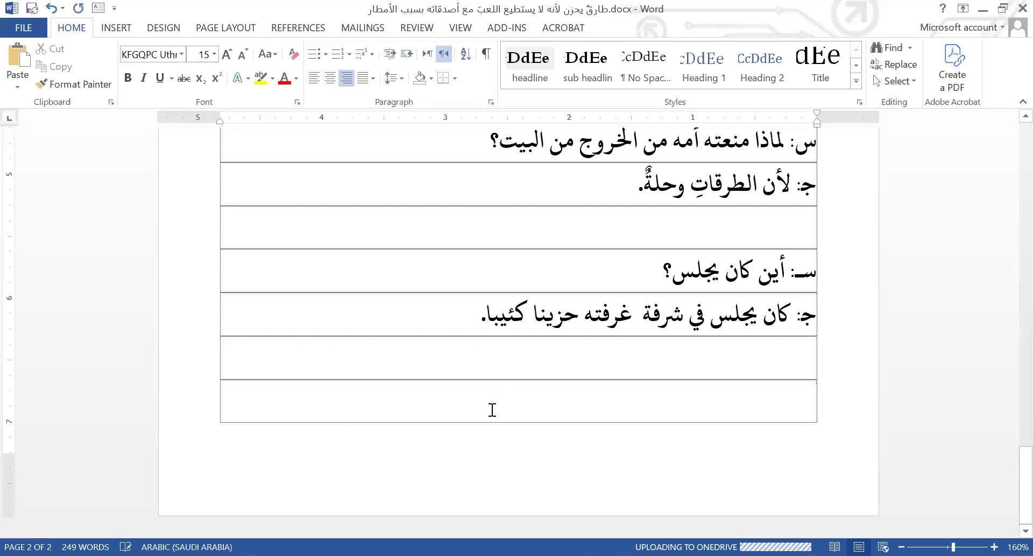
key("Return")
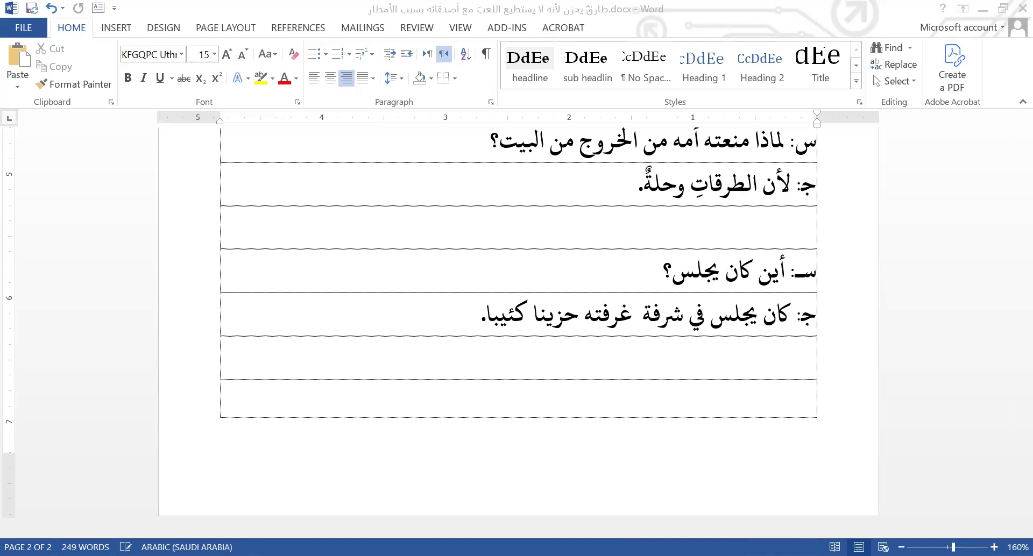
Step: Write the sixth question in the last row: سـ: ماذا كان يشاهد ويلعب به؟
type("سـ:")
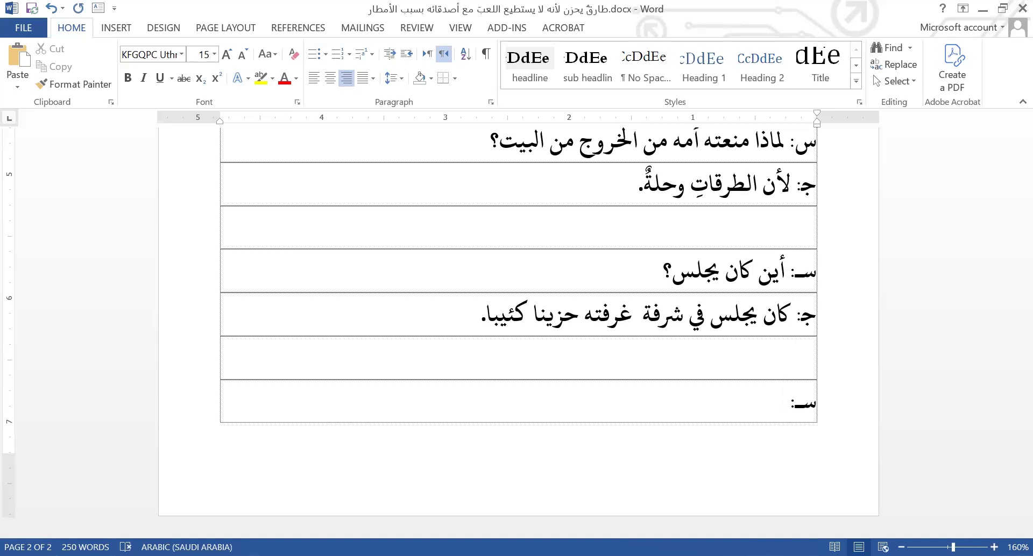
type(" ماذا كان ")
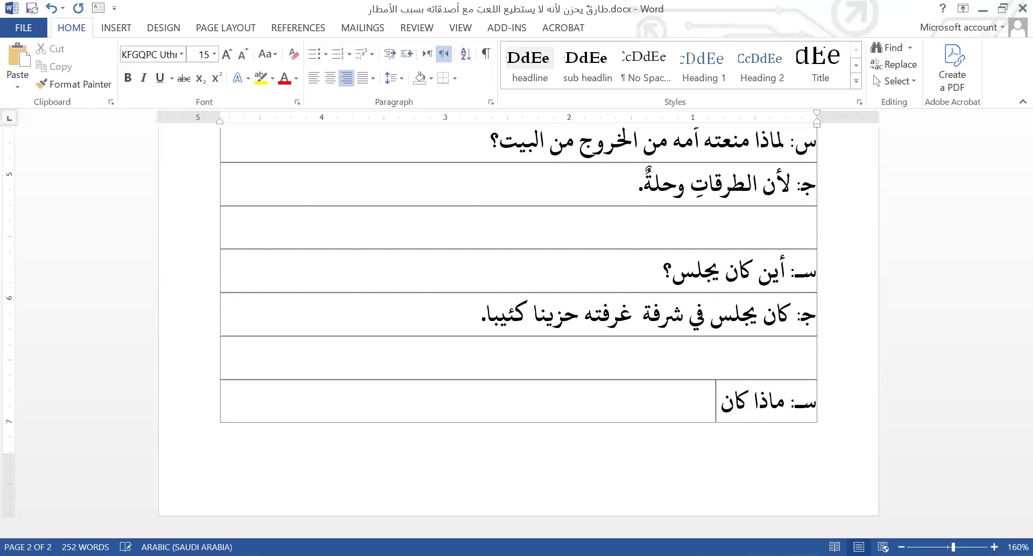
type("يشها")
key("BackSpace")
key("BackSpace")
type("اهد ويل")
type("ه")
key("BackSpace")
type("عب به.")
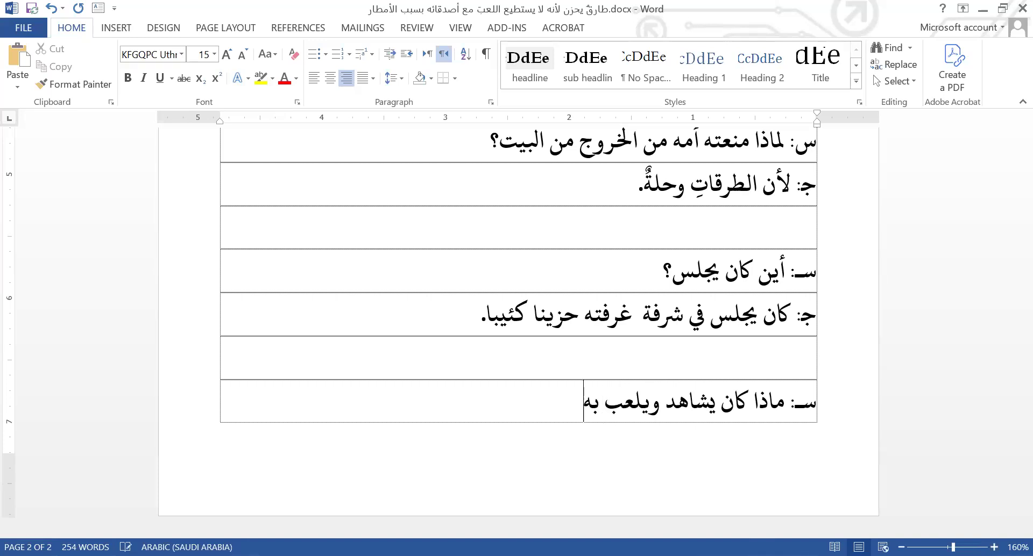
key("BackSpace")
key("Tab")
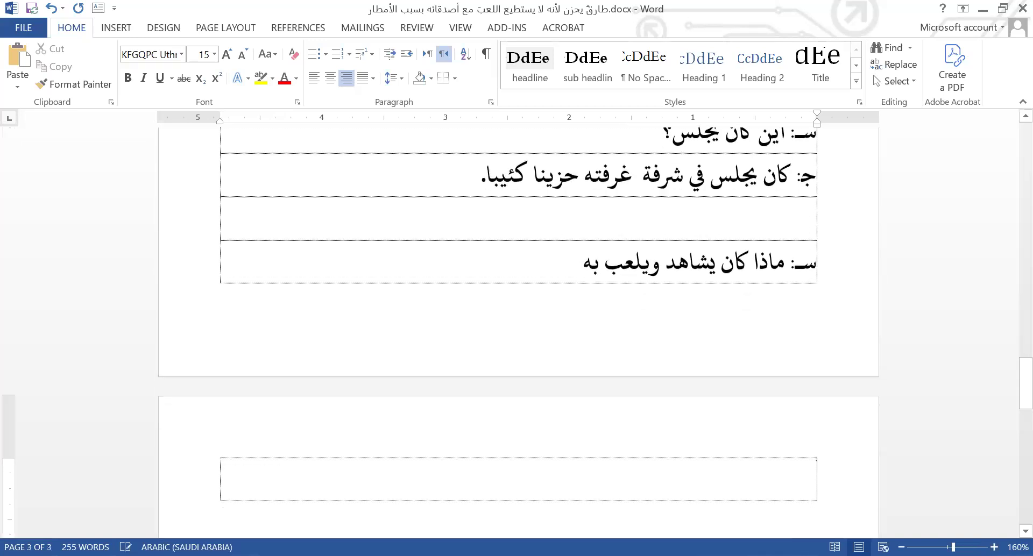
key("BackSpace")
key("BackSpace")
type("ه.")
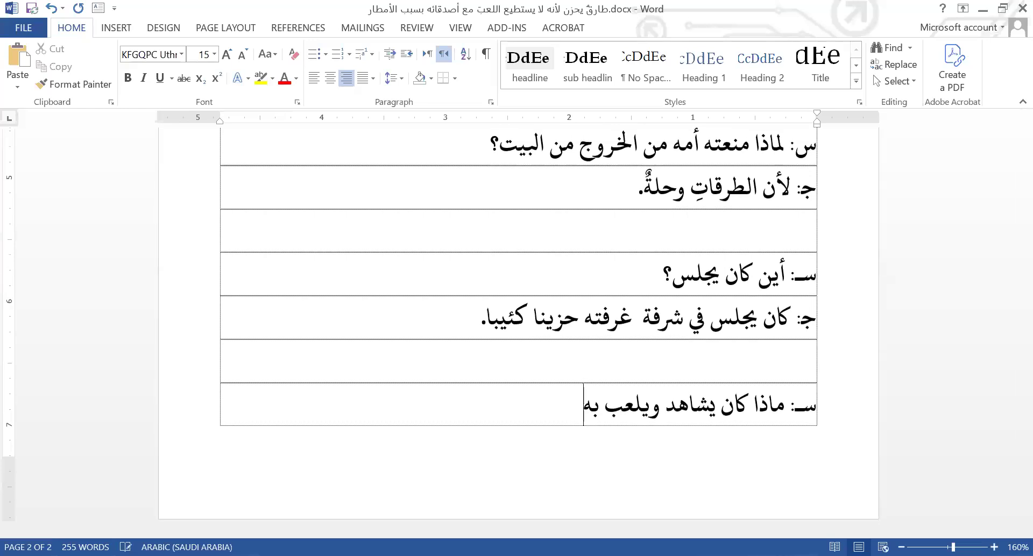
key("BackSpace")
type("؟")
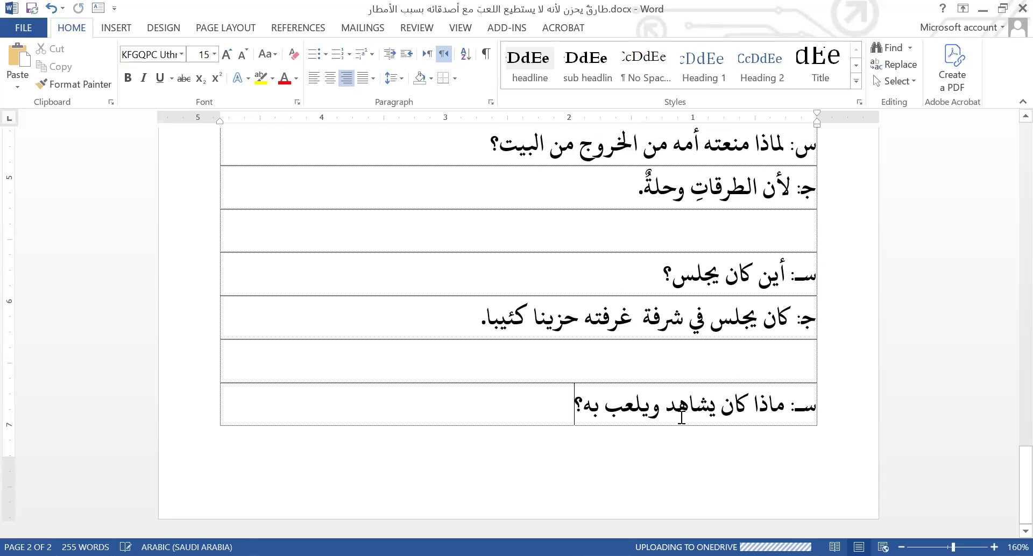
Step: Add ه to the end of يشاهد in the sixth question so it reads يشاهده
left_click(669, 413)
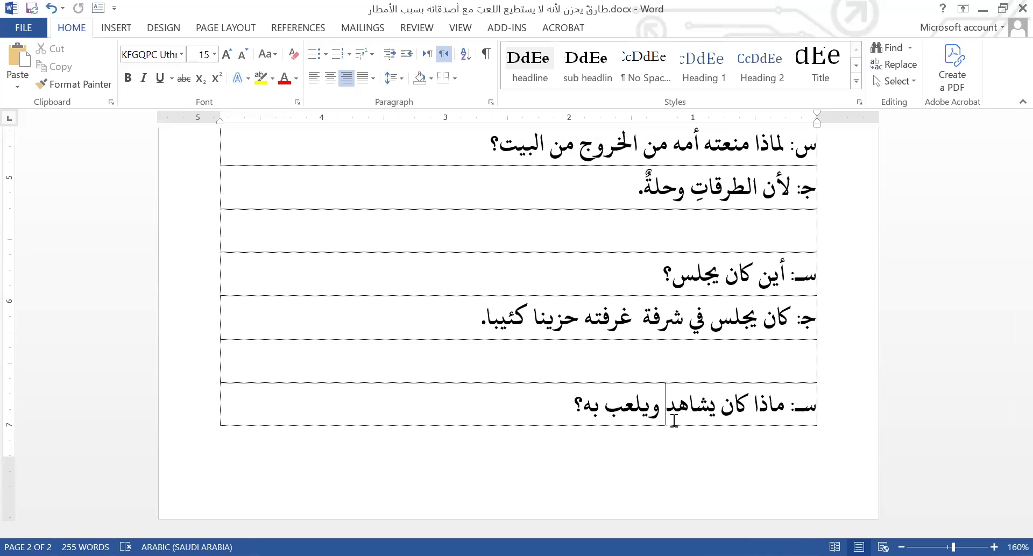
type("ه")
left_click(566, 410)
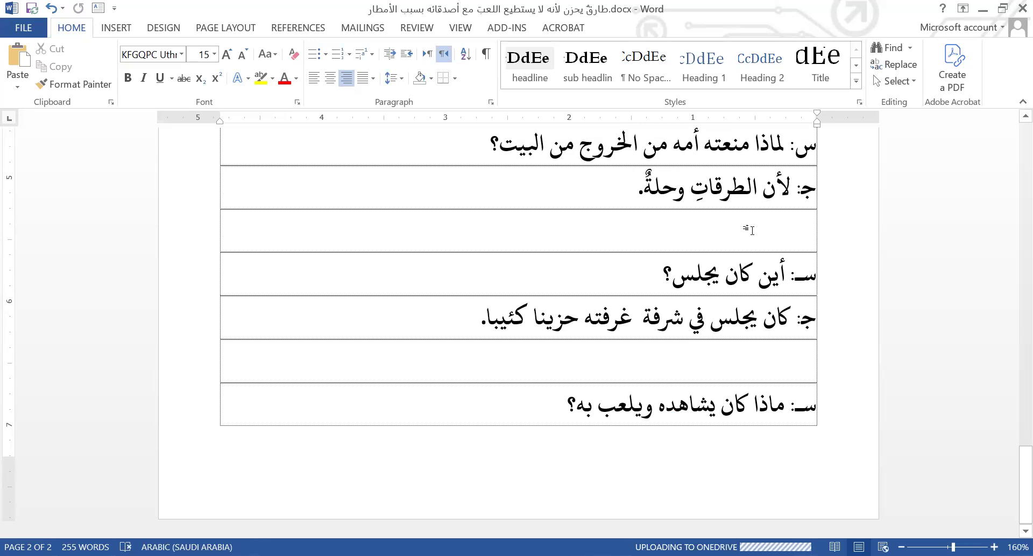
Step: Shorten the empty separator rows after the second to fifth answers by switching their text to English (United States)
key("ctrl+z")
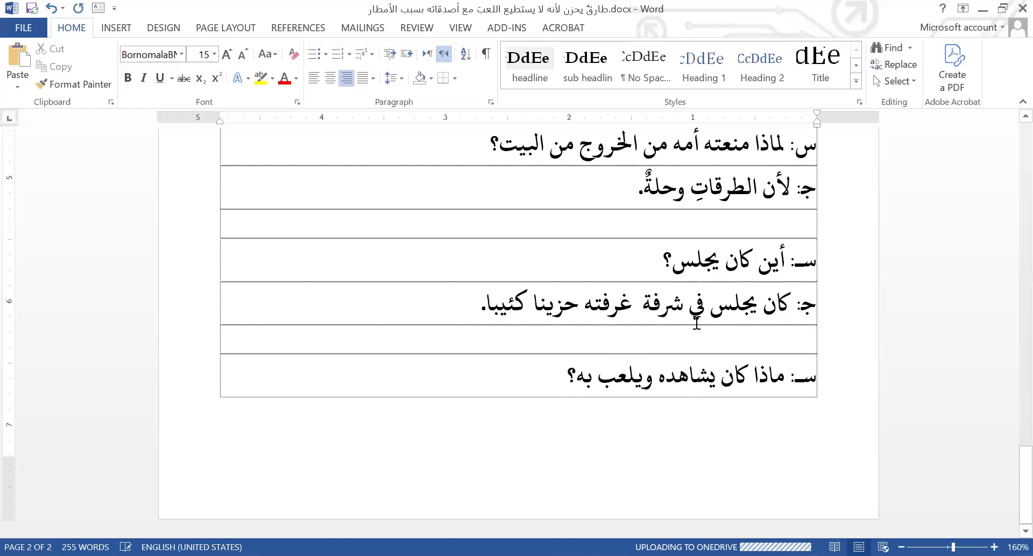
scroll(711, 301, "up", 3)
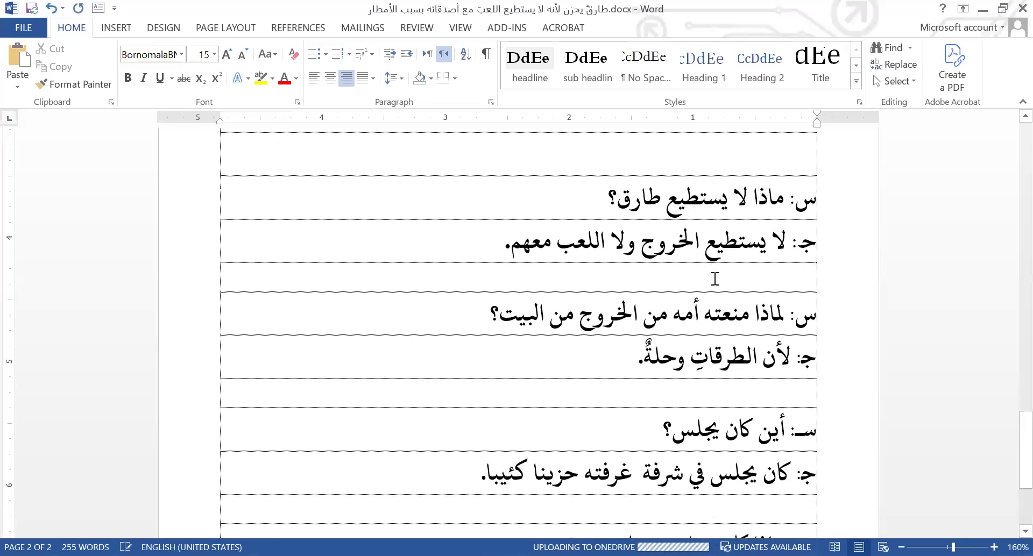
scroll(713, 291, "up", 2)
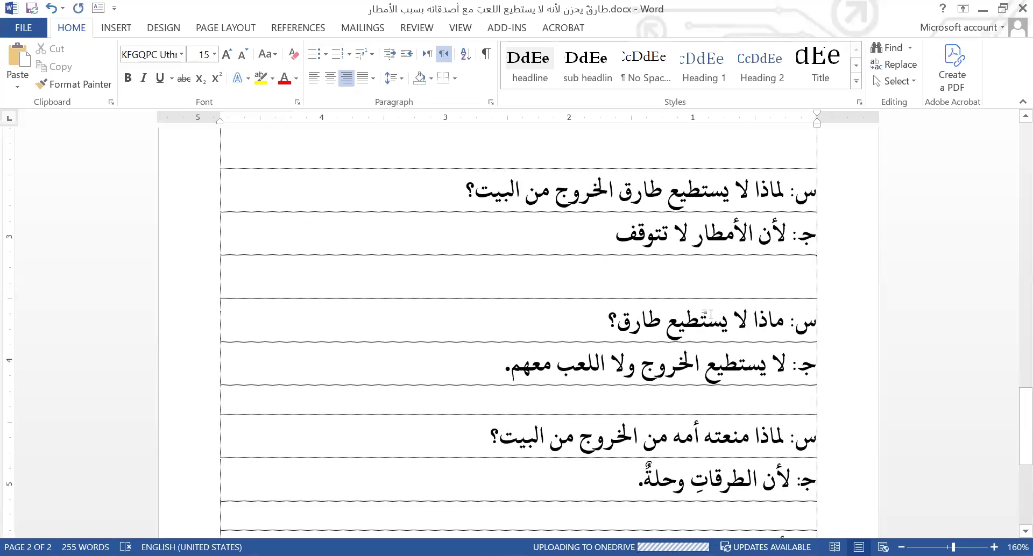
scroll(710, 315, "up", 2)
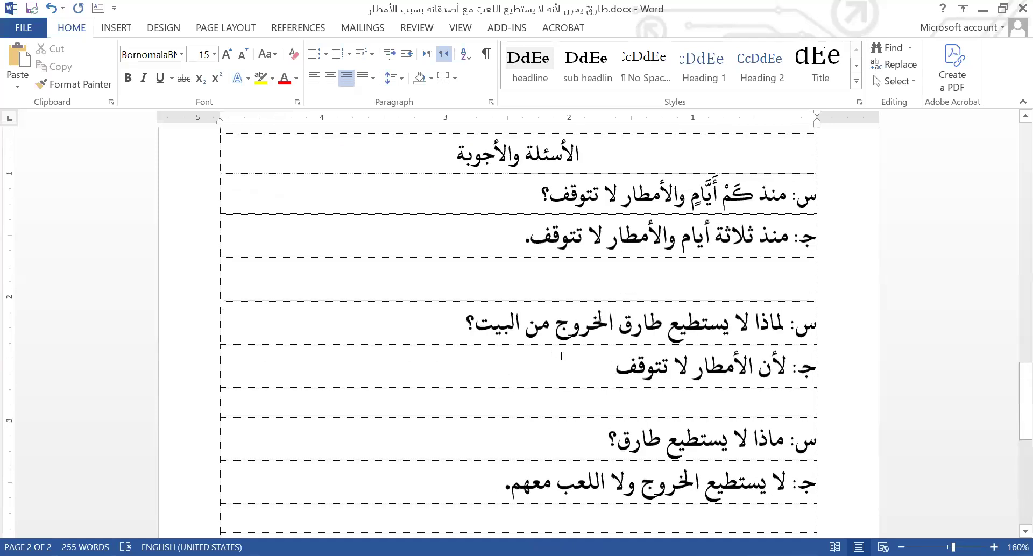
scroll(559, 355, "up", 1)
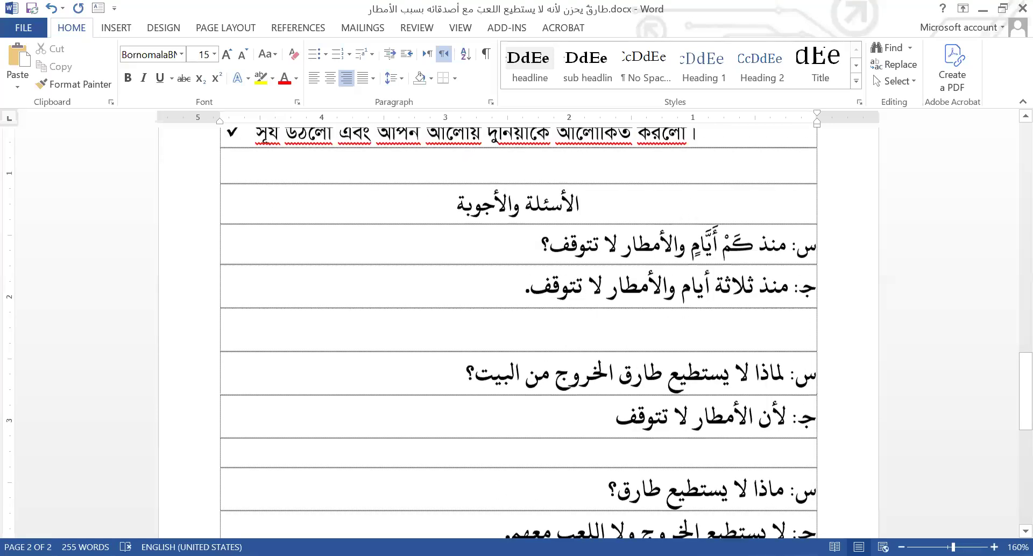
Step: Add a row for the sixth answer, write جـ: كان يشاهد الأمطار ويلعب بقطراتها., and save the document
key("BackSpace")
type("ج")
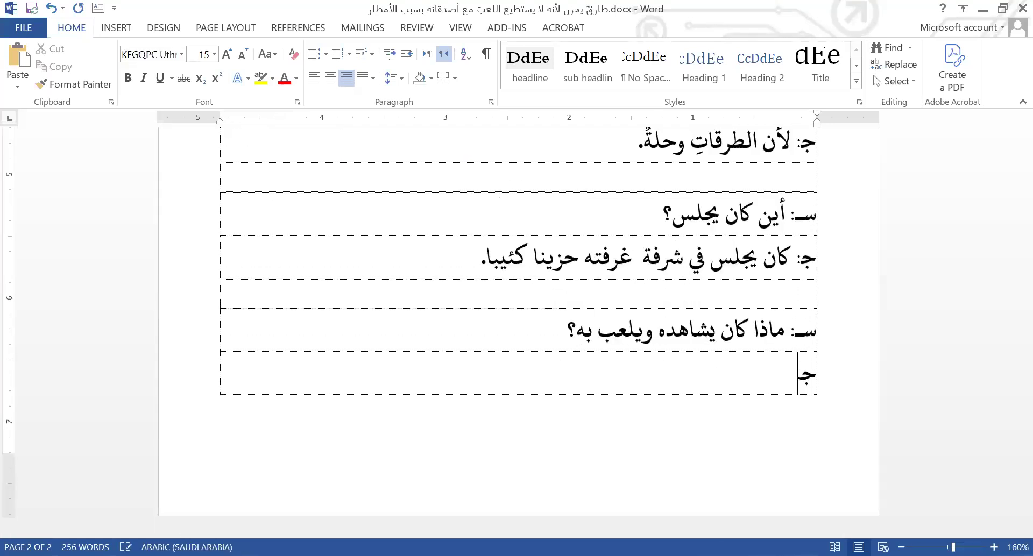
type(": كان ي")
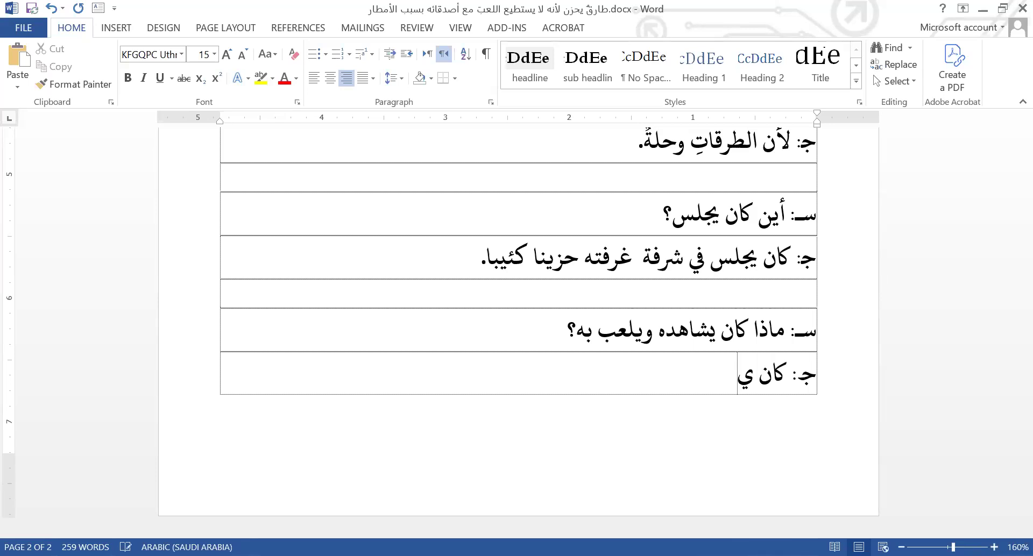
type("شاع")
key("BackSpace")
type("هد")
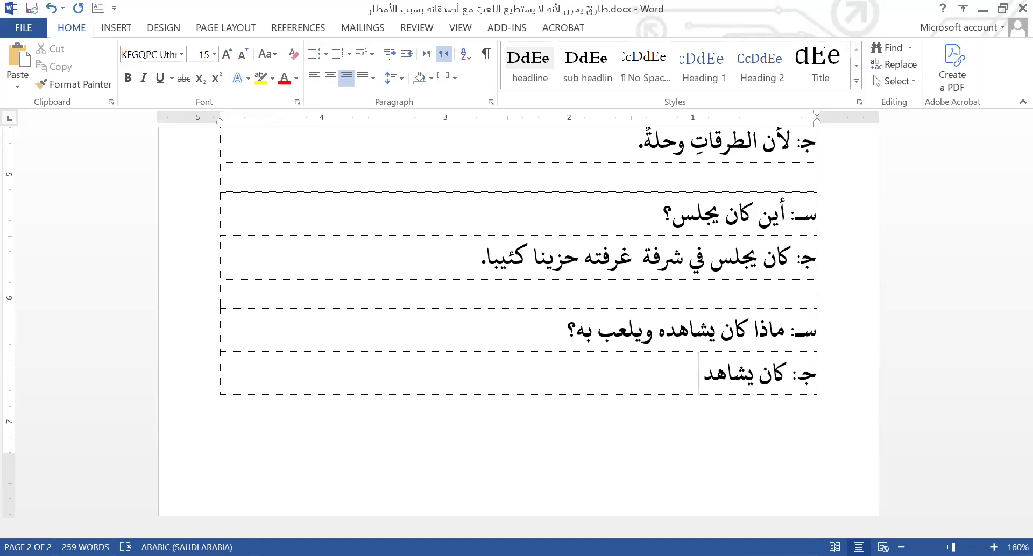
type(" الأمطار و")
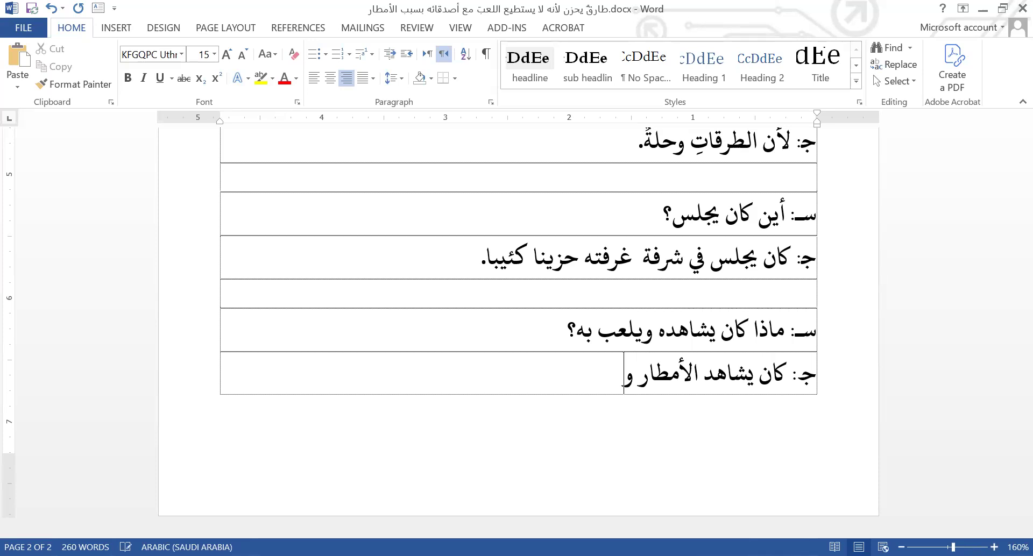
type("يلعب ب")
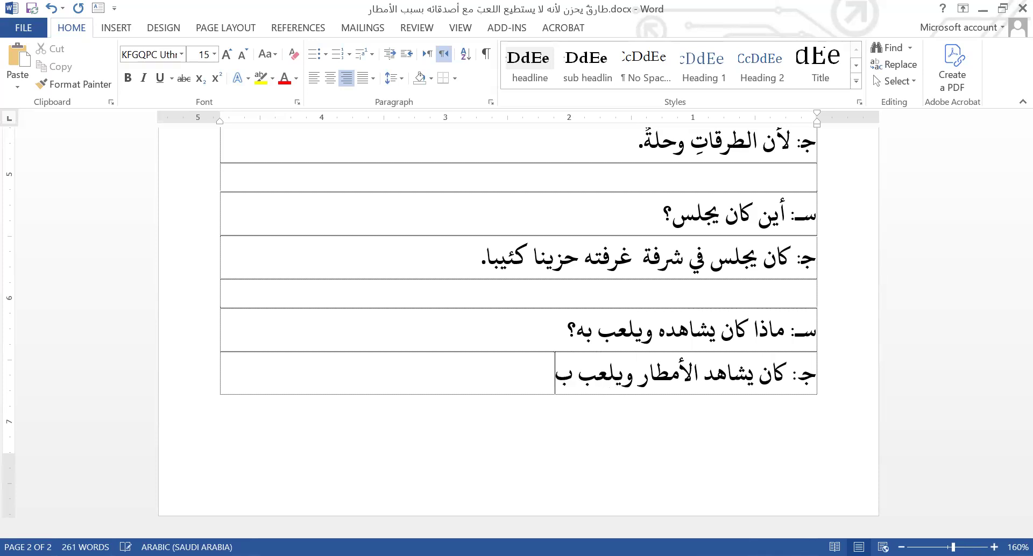
type("قطرا")
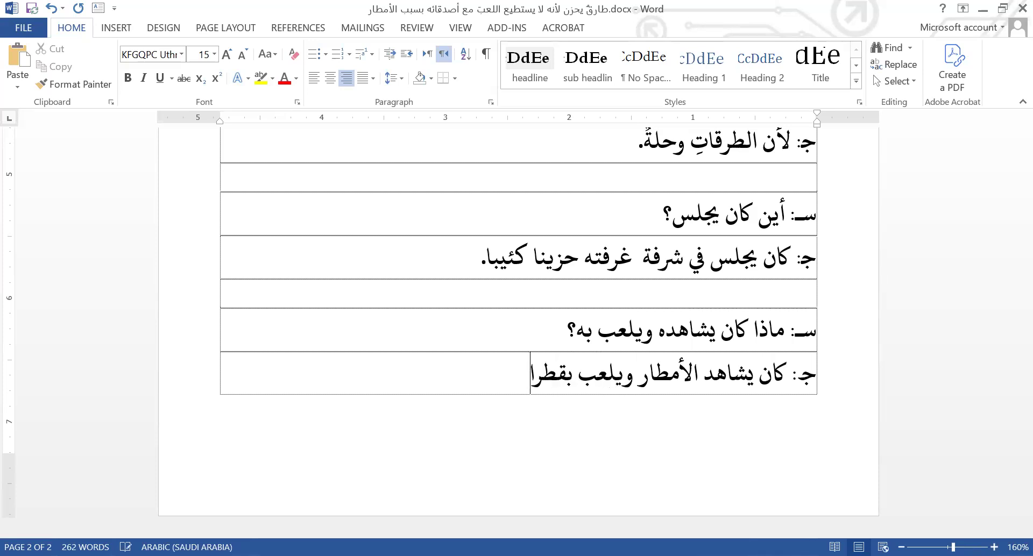
type("تها.")
key("ctrl+s")
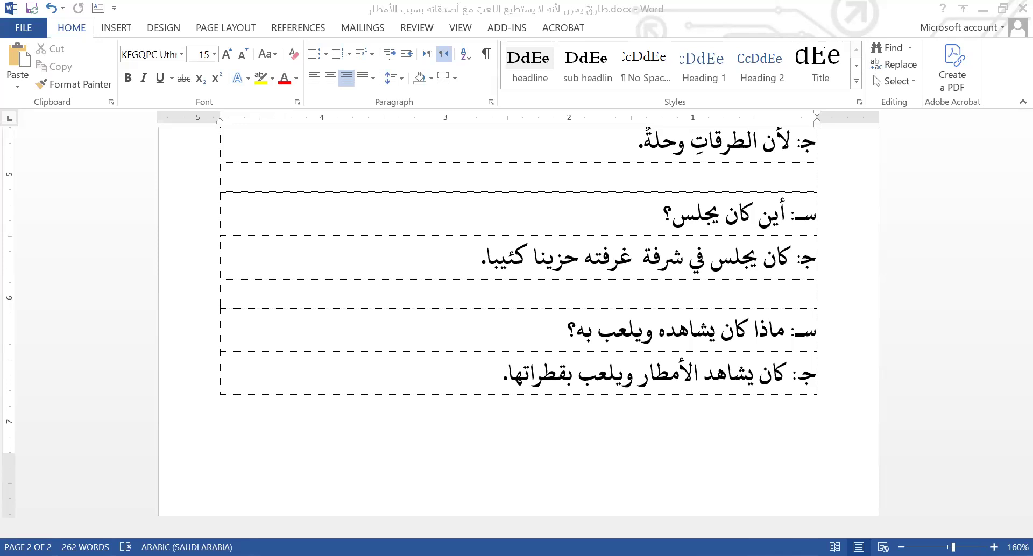
Step: Add an empty separator row and a question row after the sixth answer, and write the seventh question: سـ : ما الذي كان ينتظره؟
left_click(492, 382)
key("Tab")
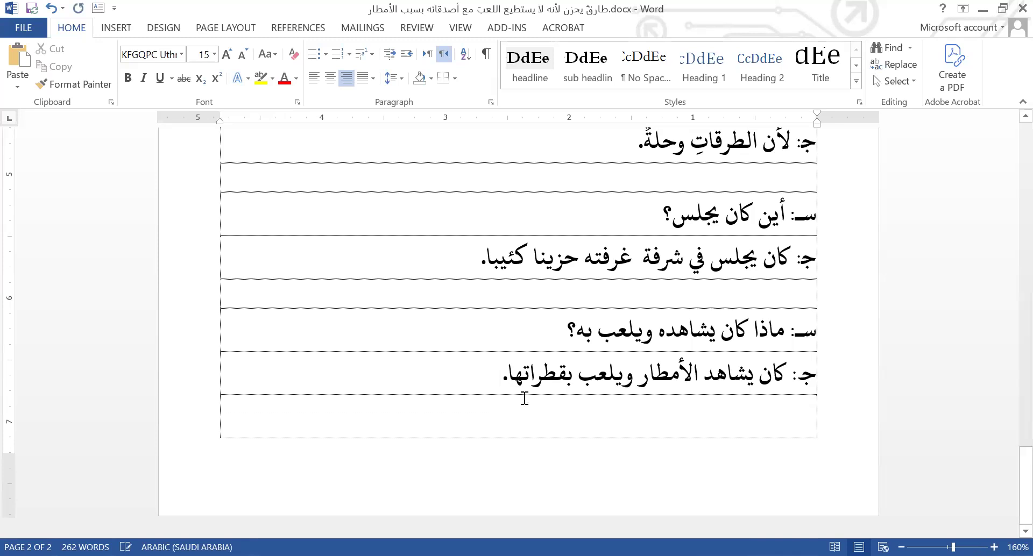
key("Tab")
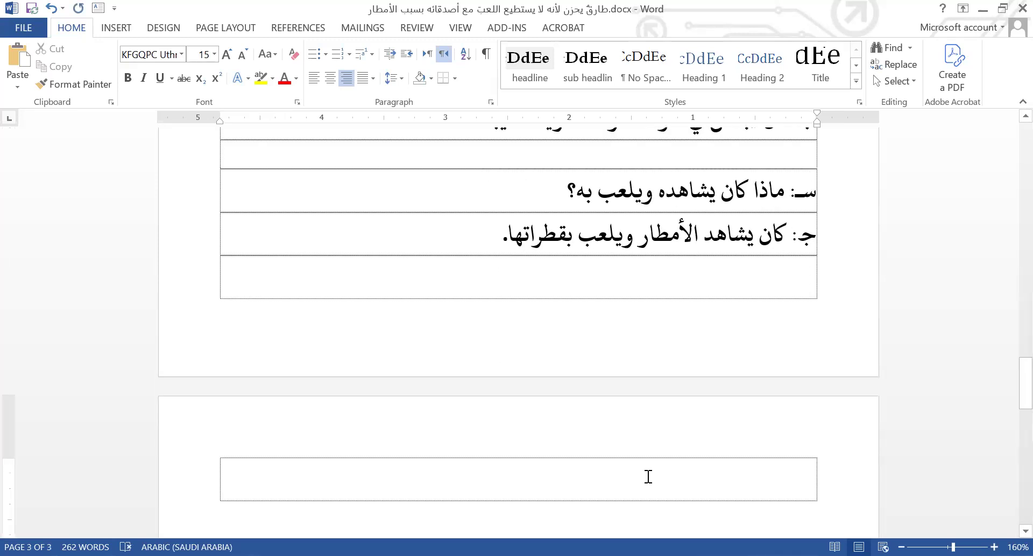
type("سـ :")
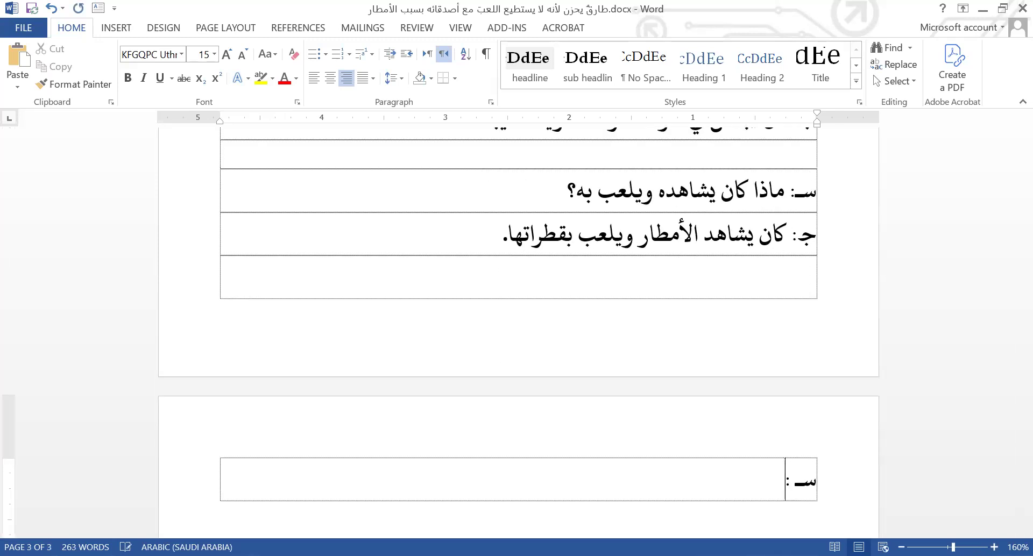
type("ما الذي كان")
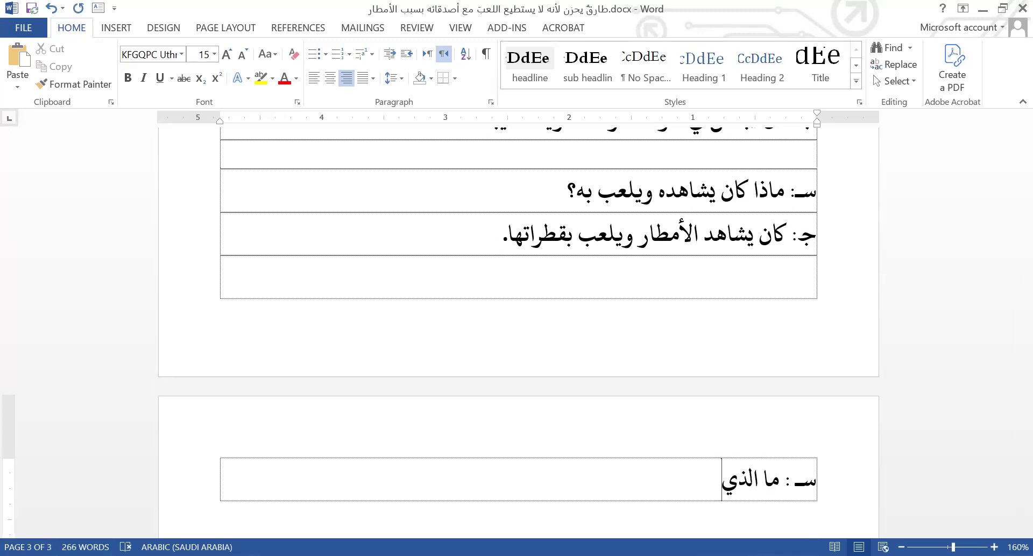
type(" ينت")
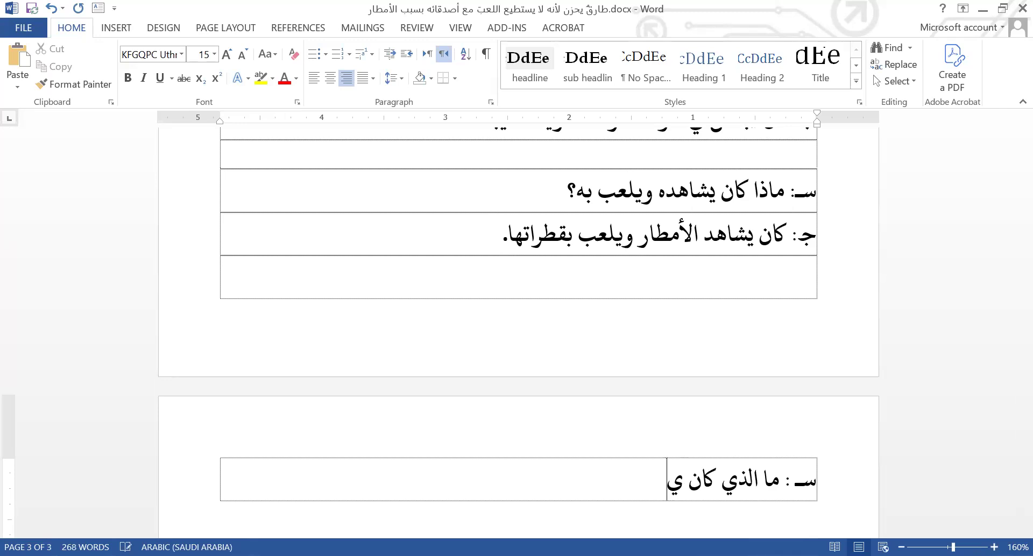
type("ظر")
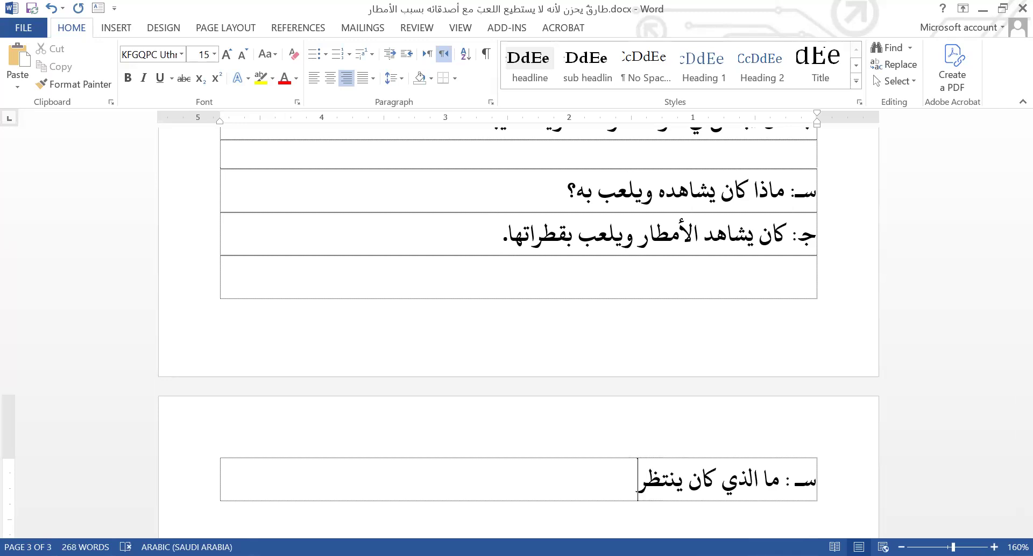
type(" ه؟")
Step: Add a row for the seventh answer and write جـ: كان ينتظر اللعب مع أصدقائه في الخارج؟
key("Tab")
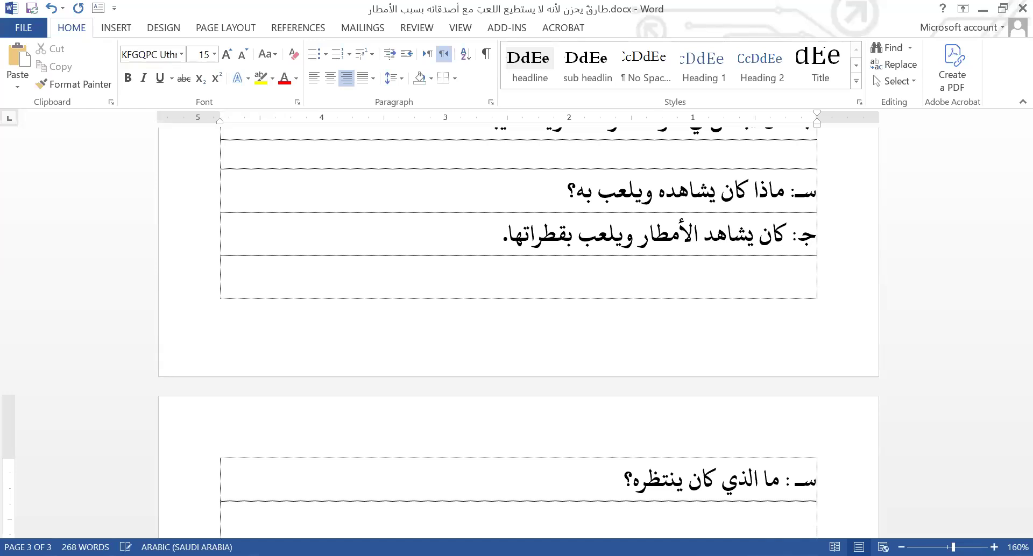
type("ج:")
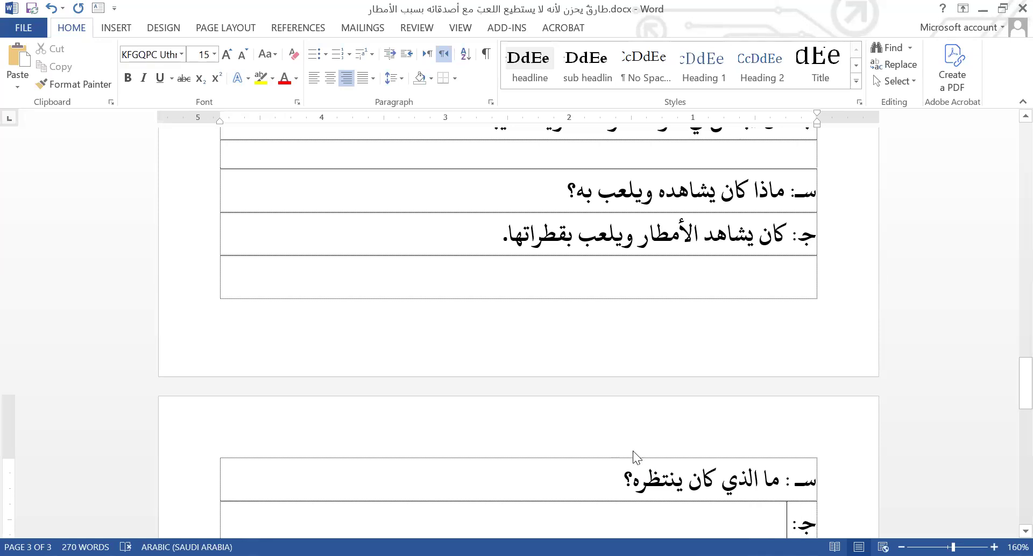
scroll(637, 438, "down", 2)
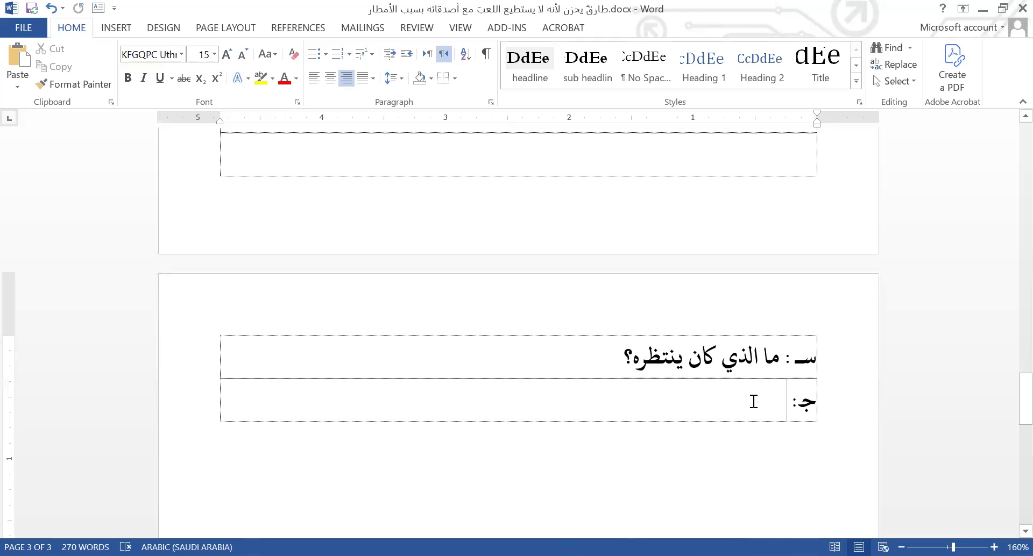
type("كان ينت")
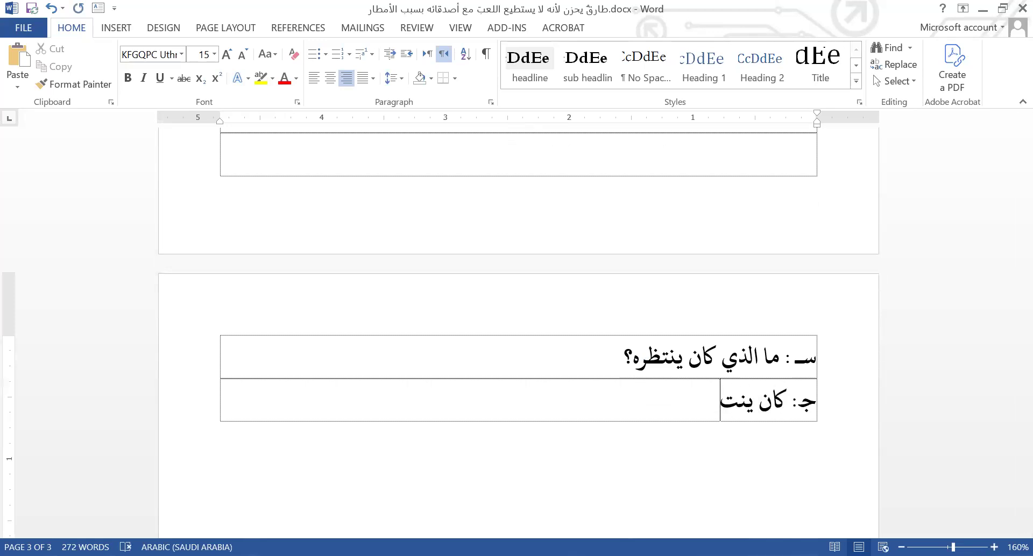
type("ظر اللعب مع أصدقائه")
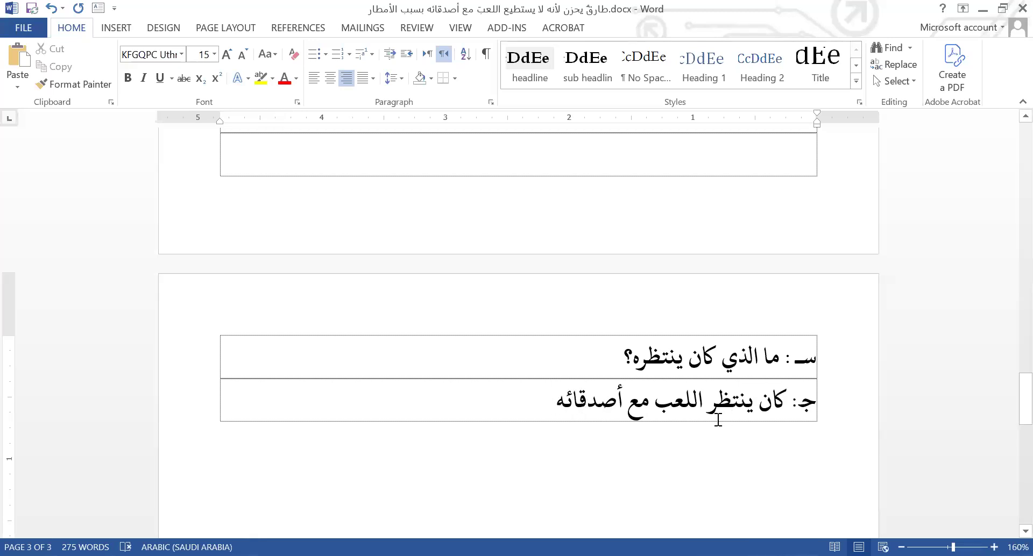
type(" في الخارص")
key("BackSpace")
type("ج؟")
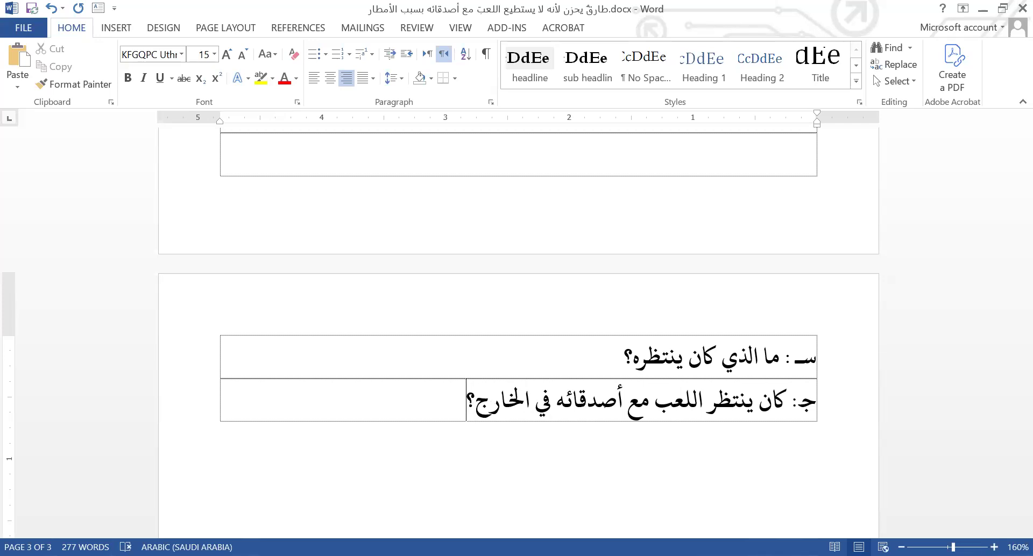
Step: Add a separator row and a row for the eighth question below the seventh answer
key("Tab")
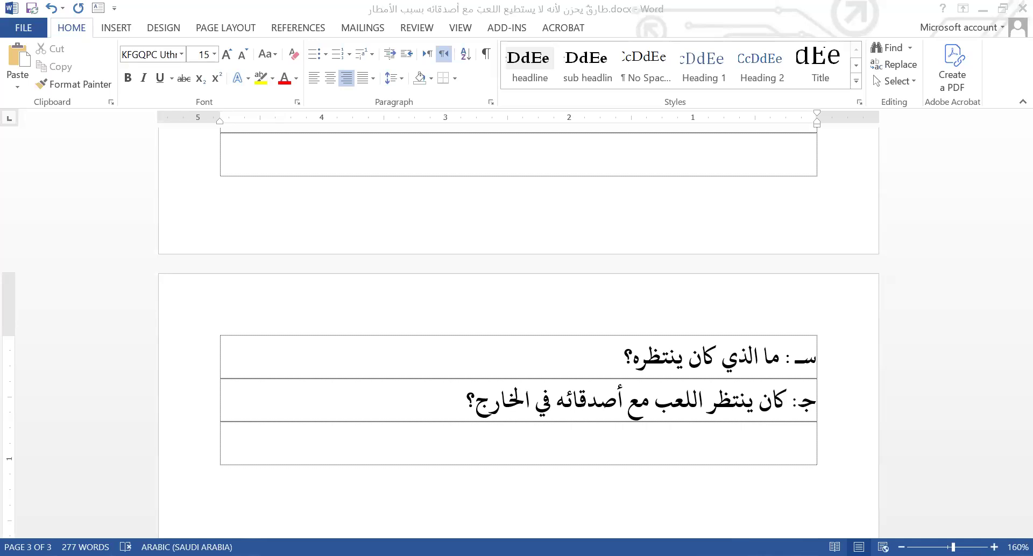
left_click(713, 447)
key("Tab")
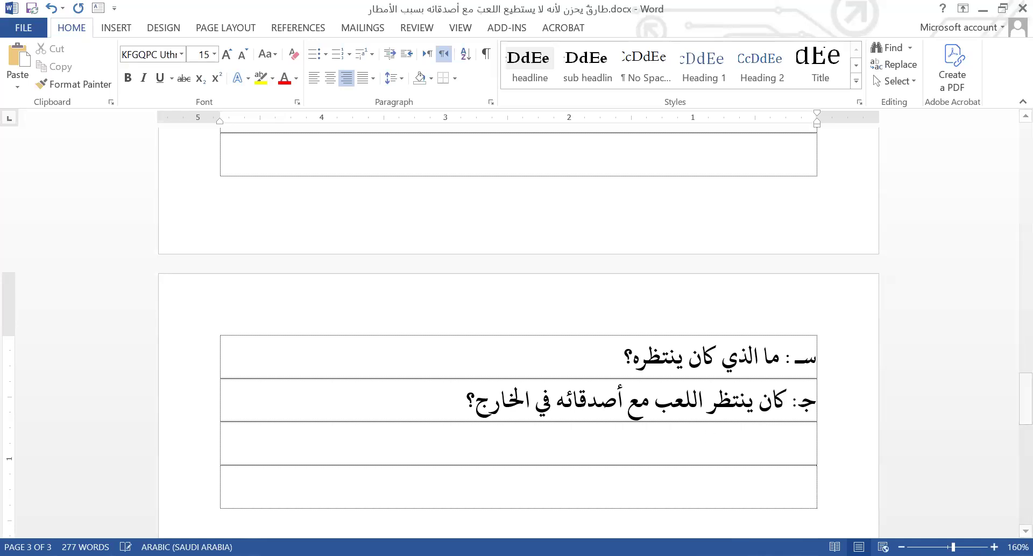
Step: Write the eighth question in the last row: سـ : هل توقفت الأمطار أخيرًا
type("س:")
key("BackSpace")
key("BackSpace")
type("سـ")
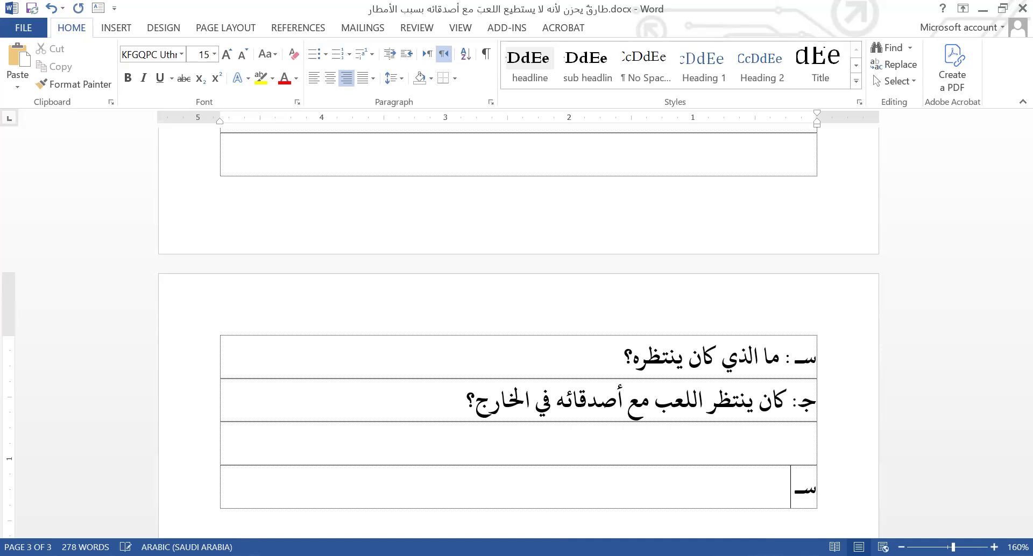
type(" : هل توق")
type("فت لا")
key("BackSpace")
type("أ")
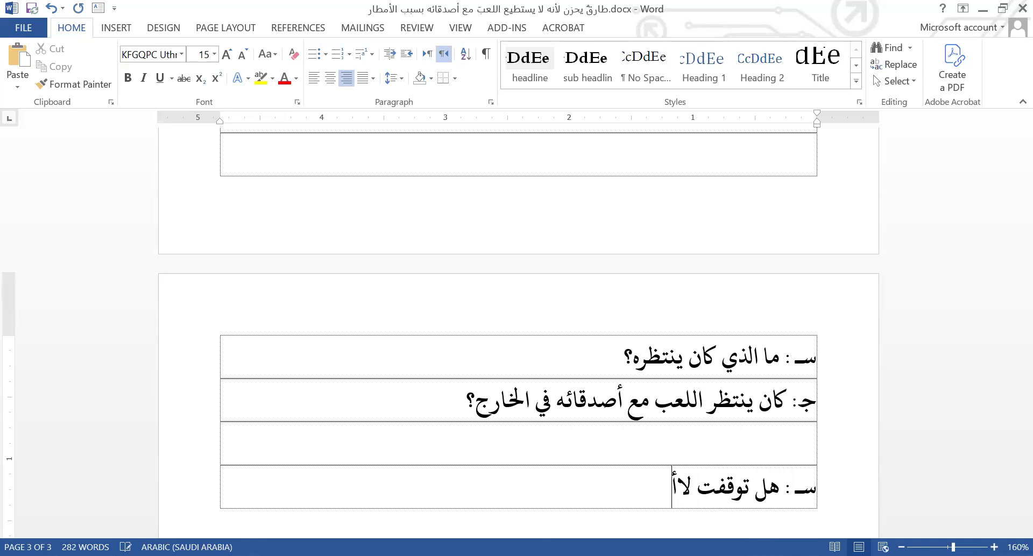
key("BackSpace")
key("BackSpace")
type("الأ")
type("مضار")
key("BackSpace")
key("BackSpace")
key("BackSpace")
type("طار أخث")
key("BackSpace")
type("يراً")
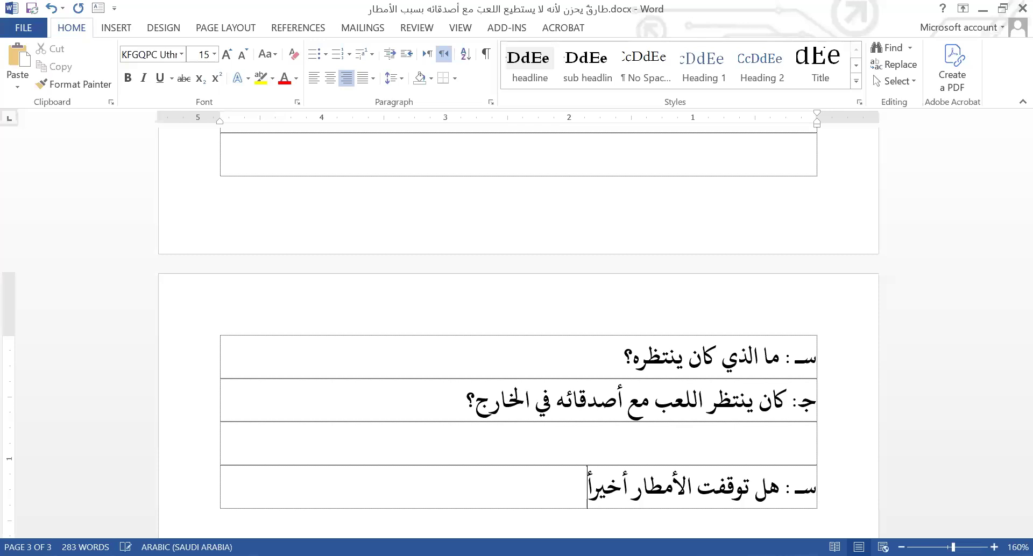
key("BackSpace")
key("BackSpace")
type("ًا.")
Step: Add a row for the eighth answer and fill it with ج: نعم، توقفت بعد انتظار طويل
key("Tab")
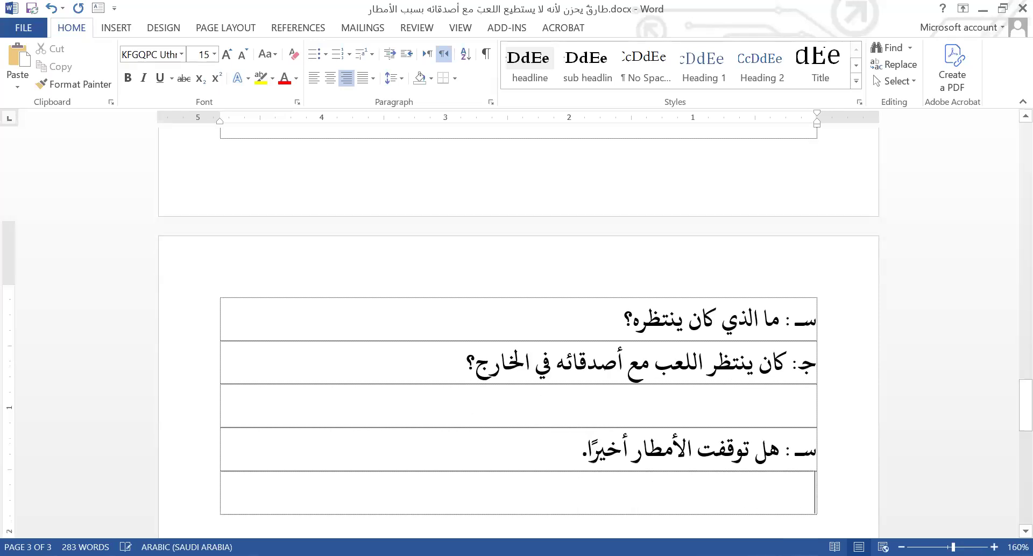
type("ج")
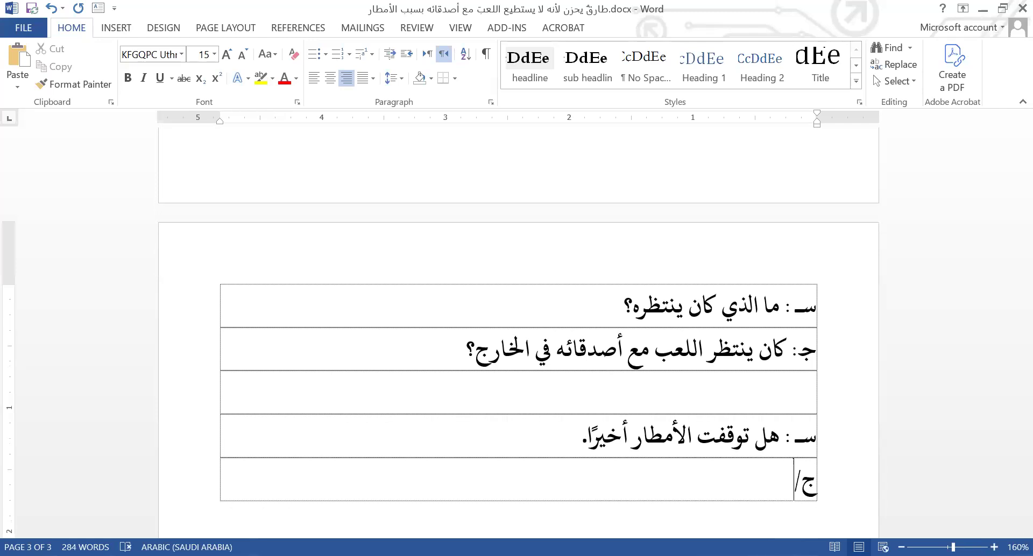
type(":")
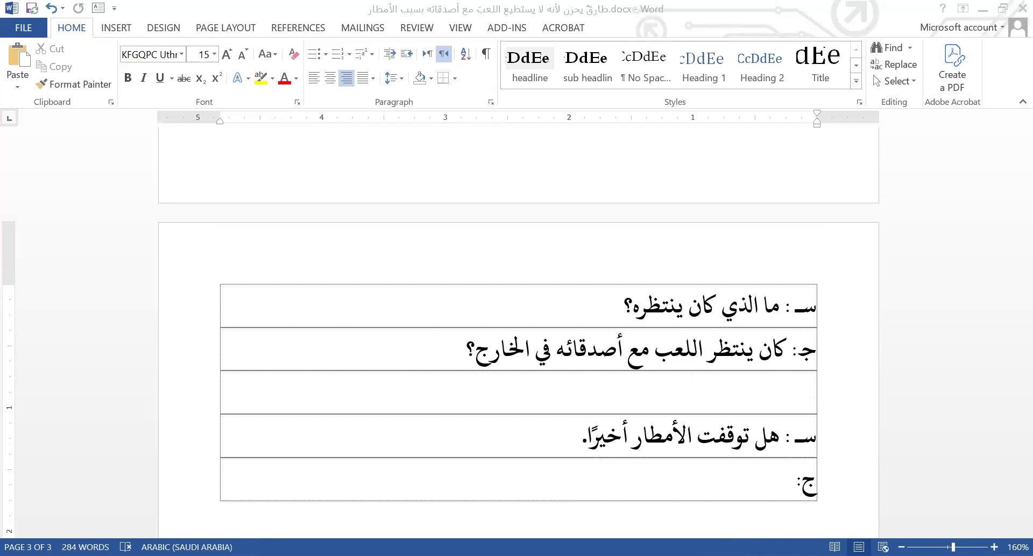
scroll(644, 409, "up", 3)
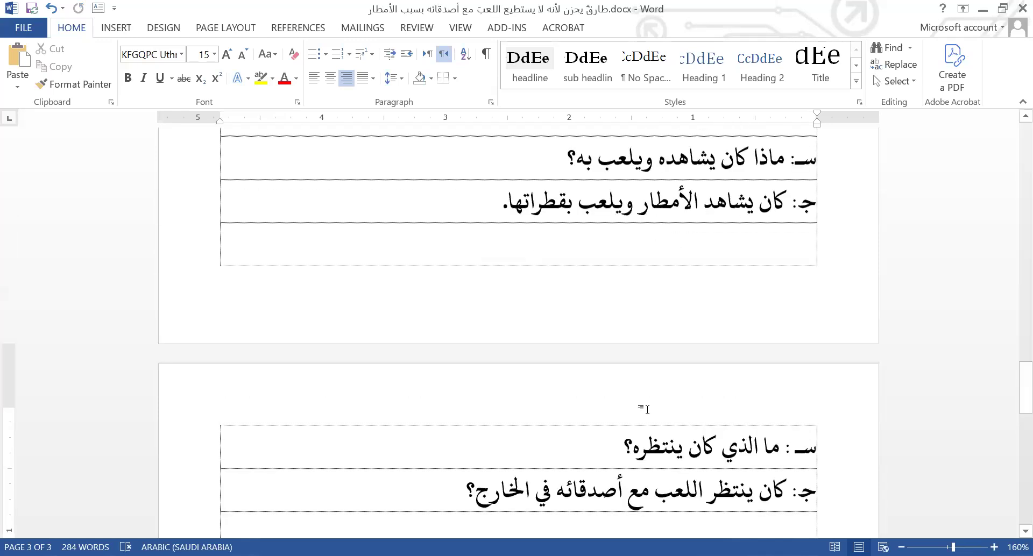
scroll(644, 410, "down", 4)
left_click(664, 429)
type("نعم، توقفت بعد انتظار طويل.")
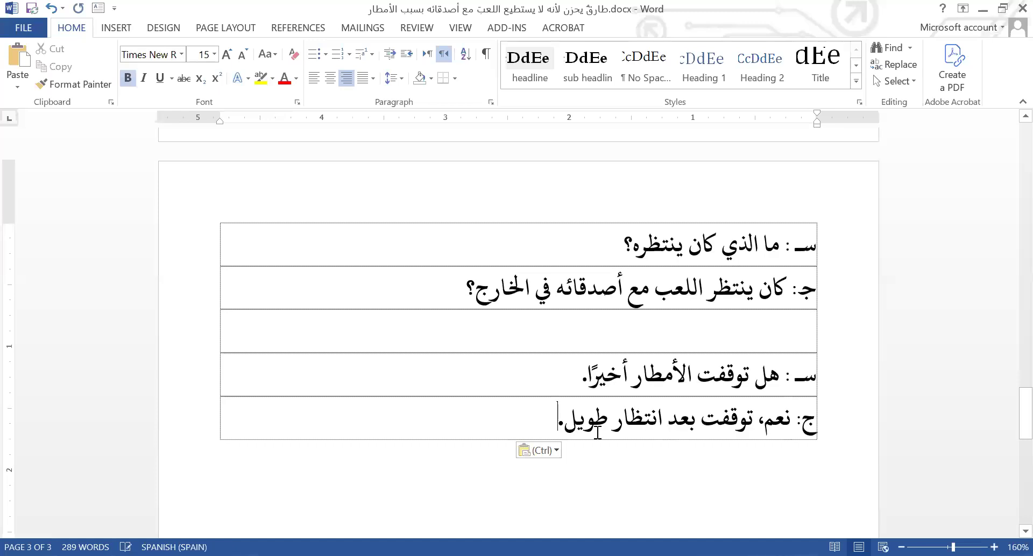
Step: Insert الأمطارُ after توقفت in the eighth answer and save the document
left_click(702, 423)
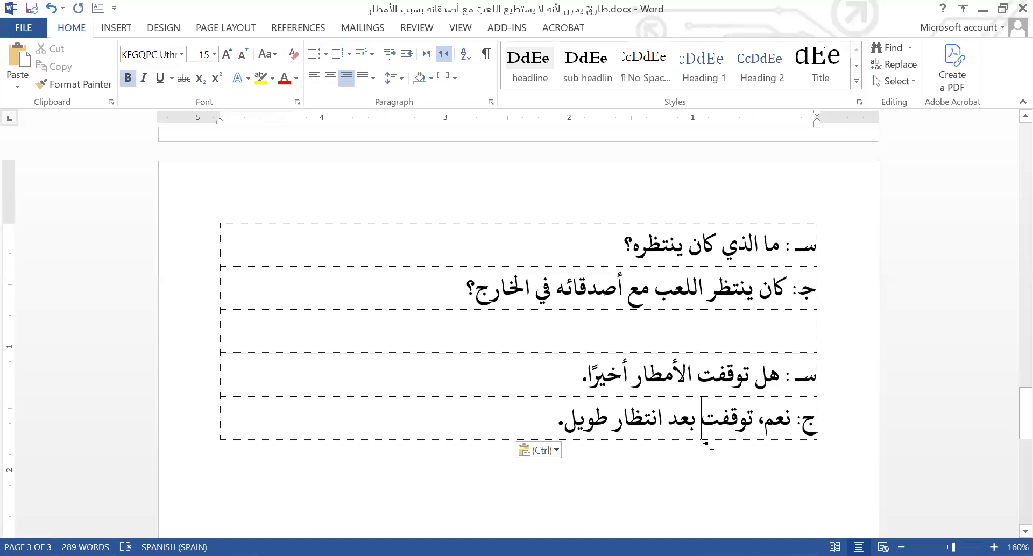
type("الأمض")
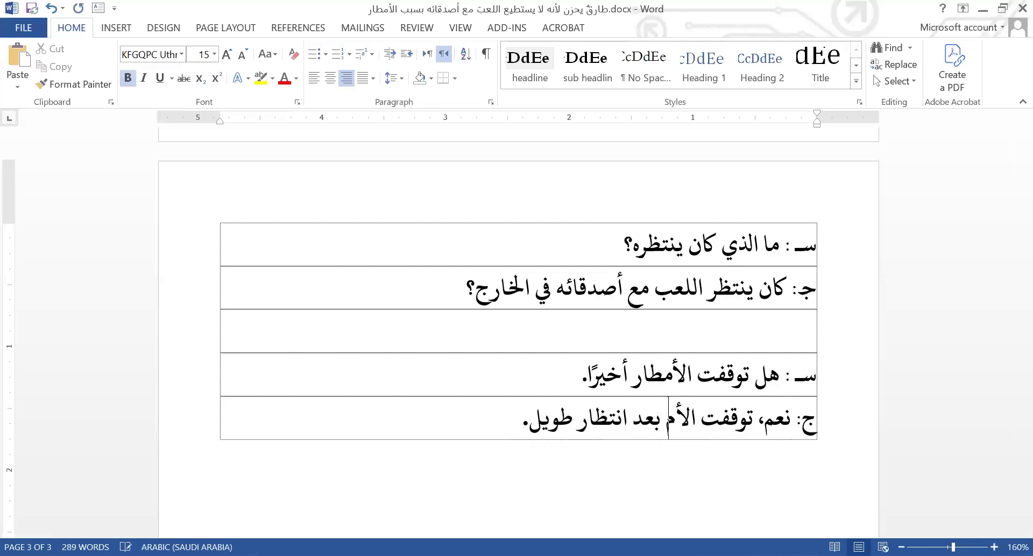
key("BackSpace")
type("طارُ")
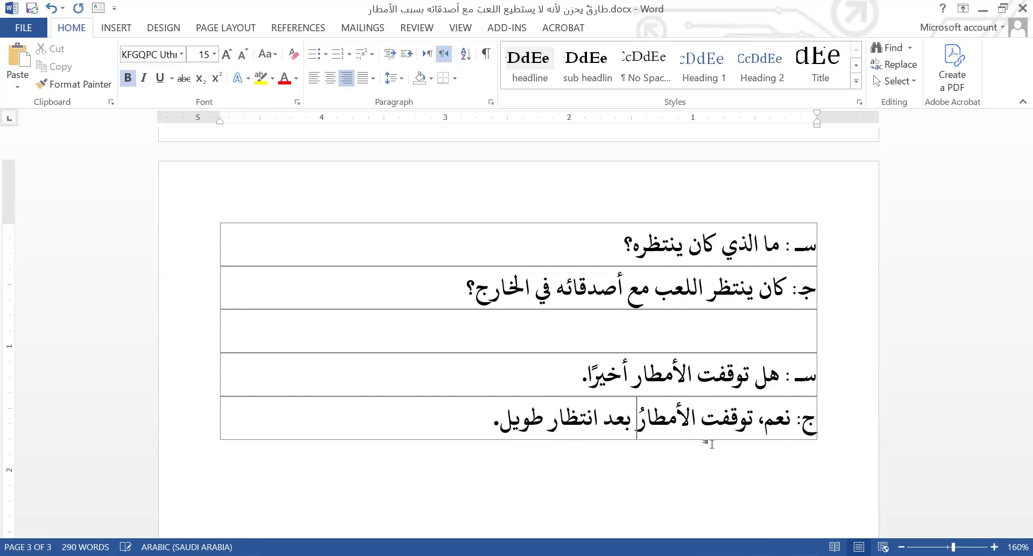
key("ctrl+s")
Step: Add a separator row and a row for the ninth question below the eighth answer, and save the document
left_click(468, 407)
key("Tab")
key("Tab")
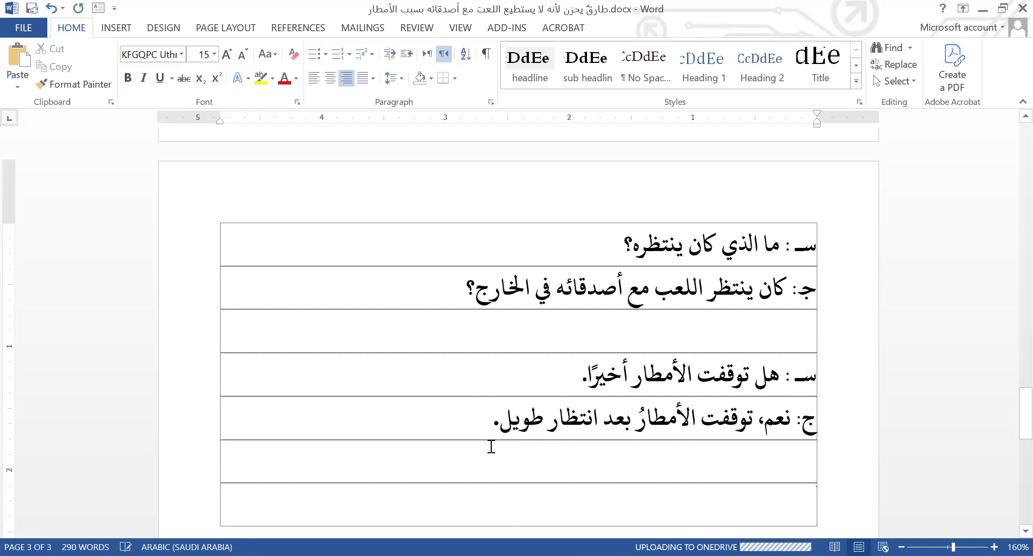
key("ctrl+s")
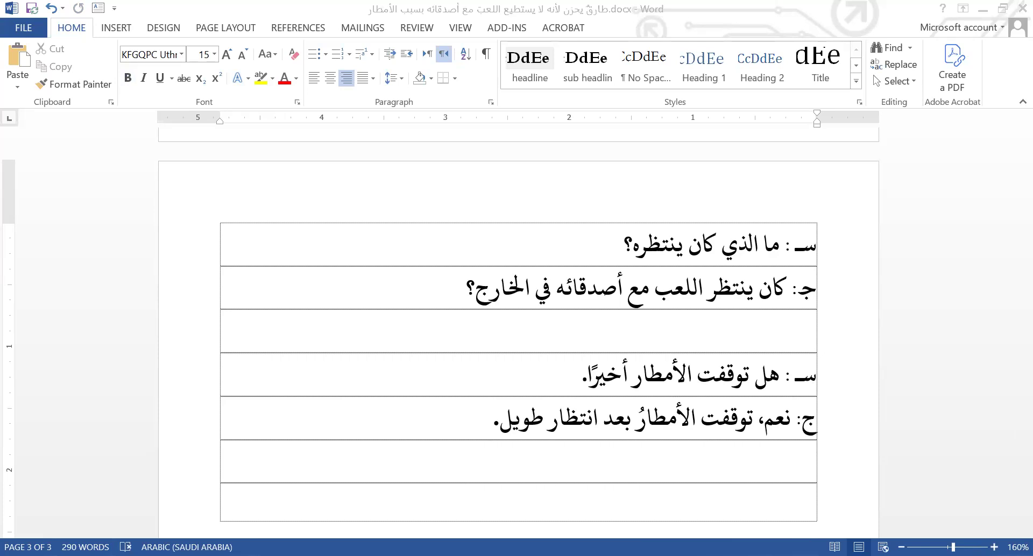
Step: Write the ninth question in the last row: سـ : ماذا حدث بعد التوقفة الأمطار
key("alt+shift")
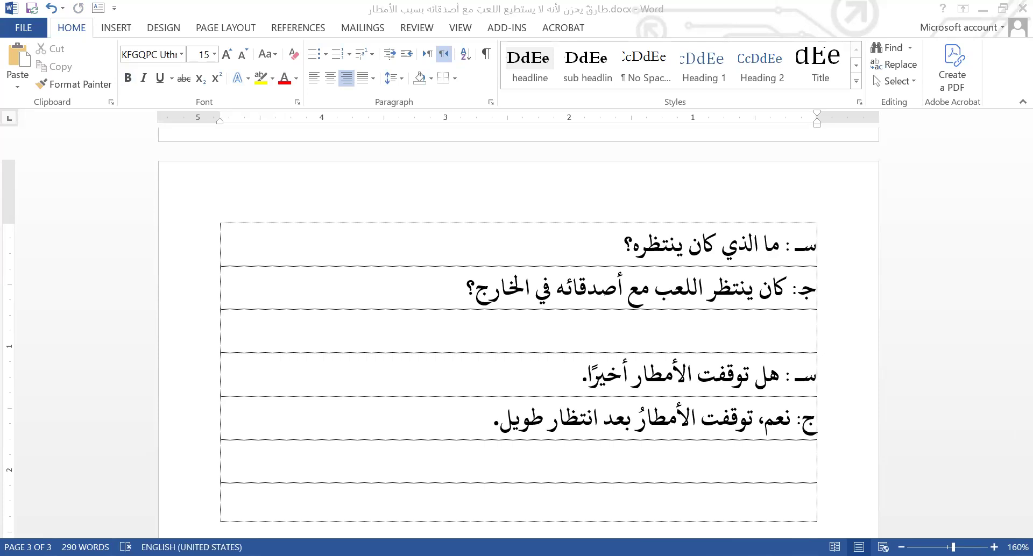
key("alt+shift")
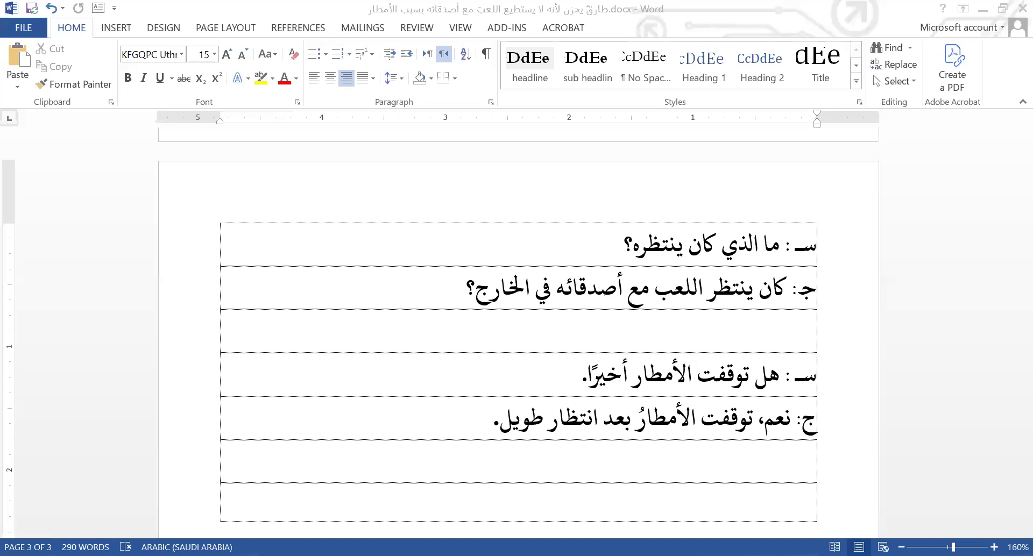
left_click(760, 498)
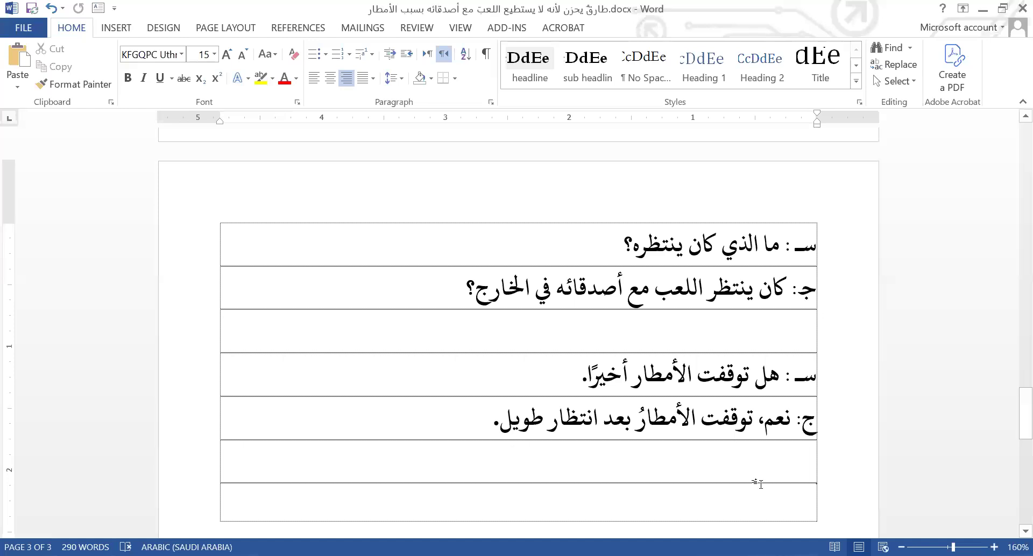
type("س")
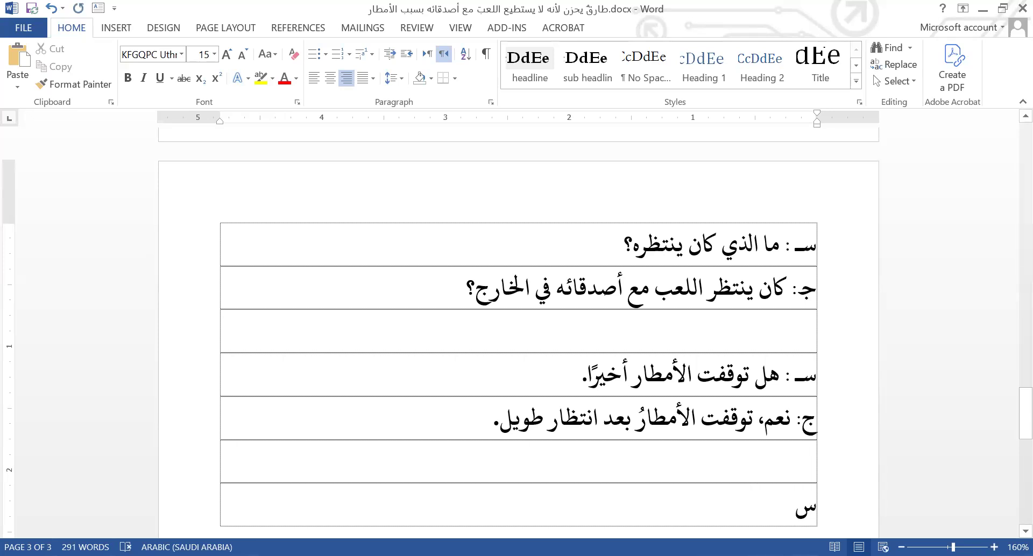
type("ـ : ما")
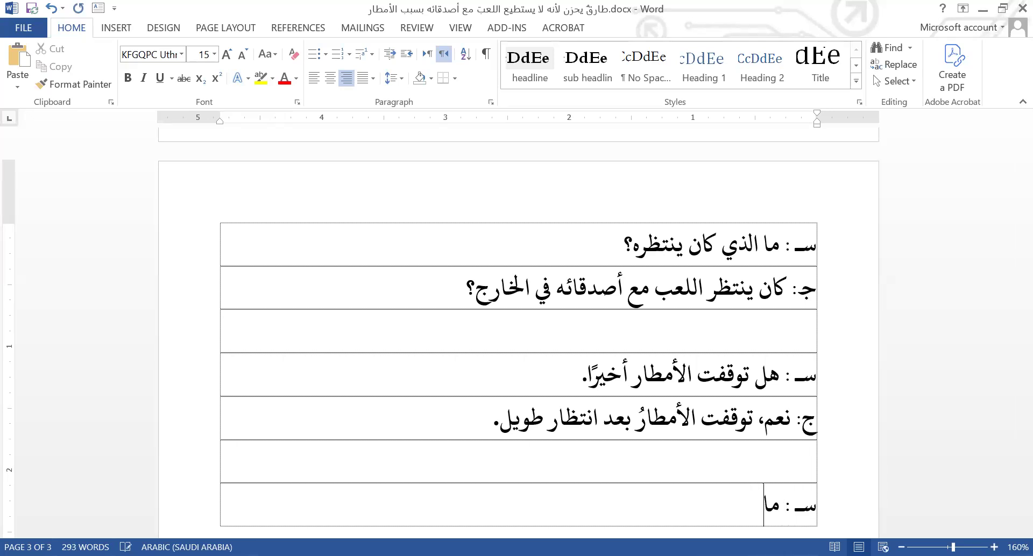
type("ذا حذ")
key("BackSpace")
type("دث")
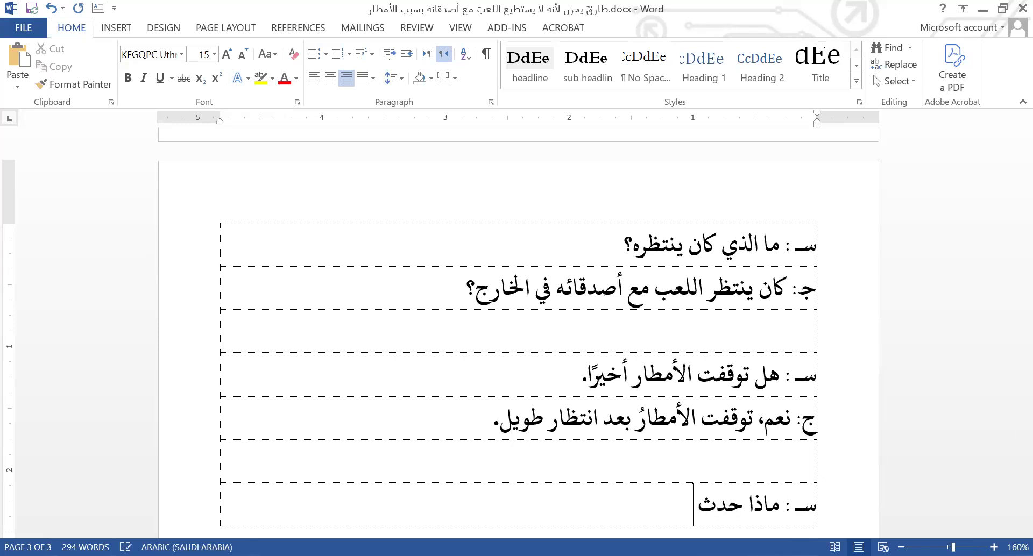
type(" بعد التو")
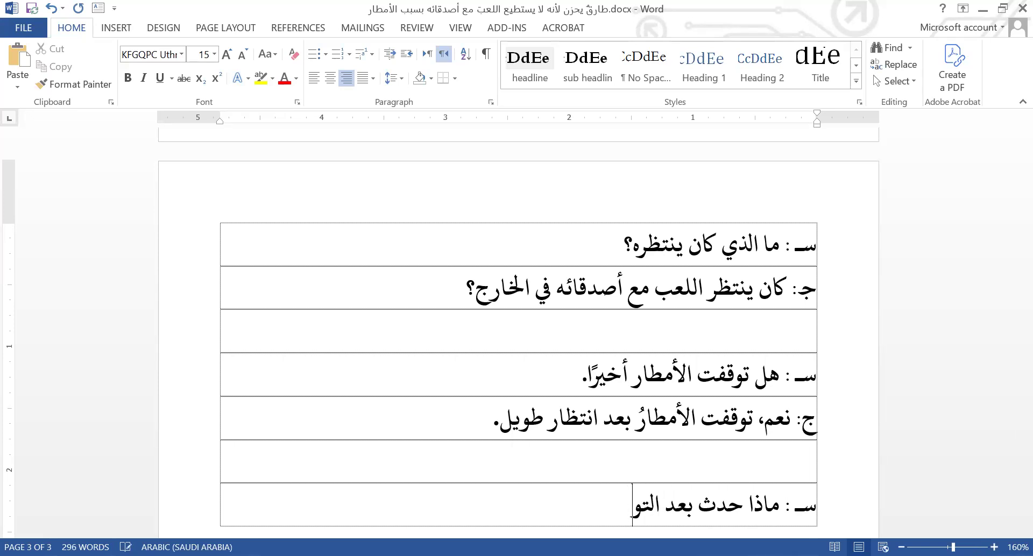
type("فقفة الأمضار")
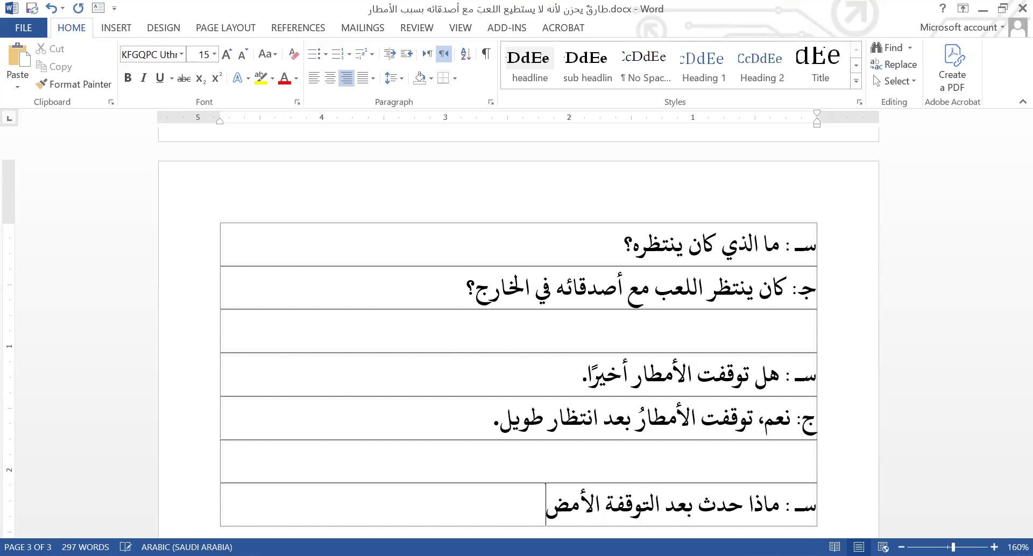
key("BackSpace")
key("BackSpace")
key("BackSpace")
type("طار")
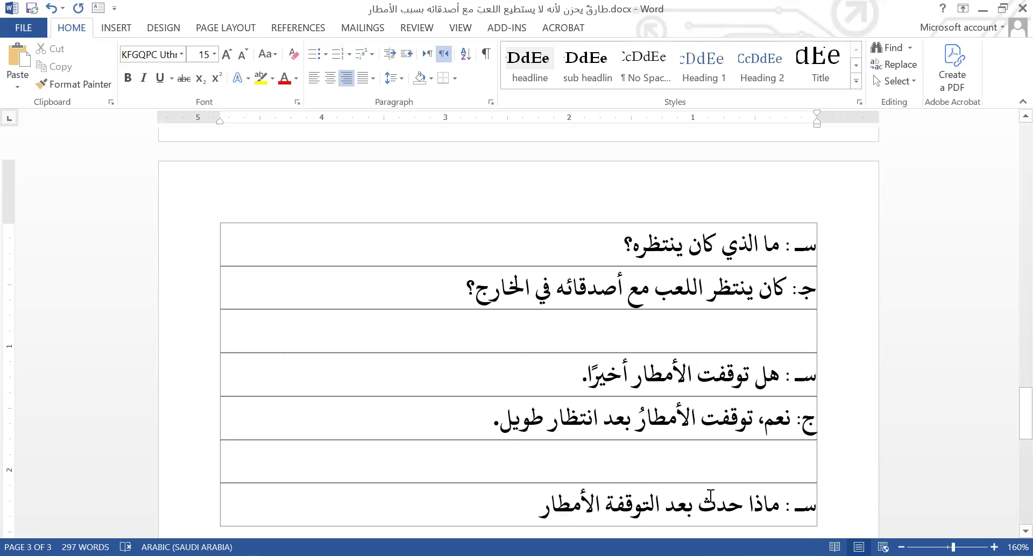
Step: Remove ال from التوقفة in the ninth question and end the question with ؟
key("BackSpace")
key("BackSpace")
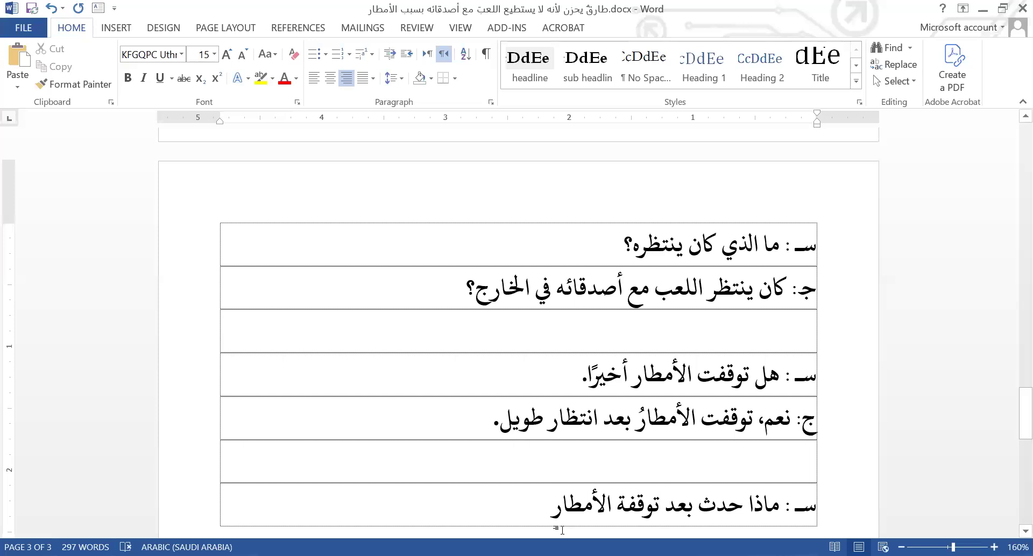
type("؟")
Step: Add a row for the ninth answer and fill it with جـ: أشرقت الشمس وأنارت الدنيا بنورها
key("Tab")
type("ج")
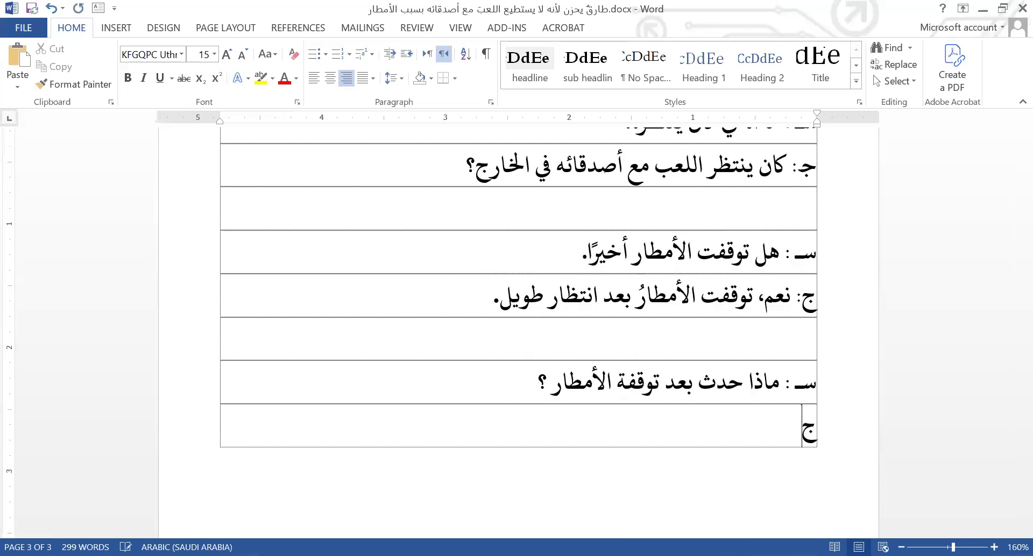
type("ـ")
type(" :")
type("أشر")
type("ف")
key("BackSpace")
type("قت الشمن")
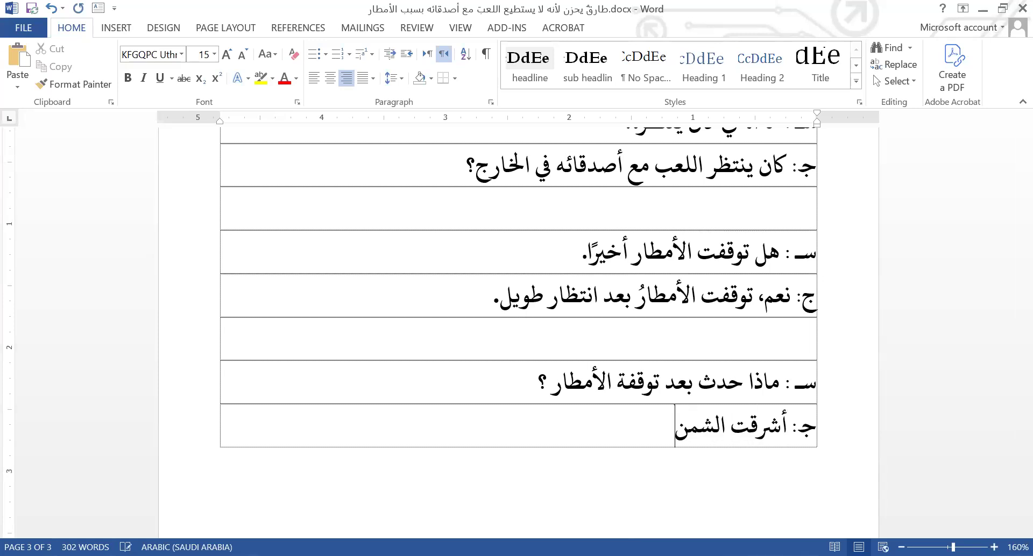
key("BackSpace")
type("س ,")
key("BackSpace")
type("وأنارت")
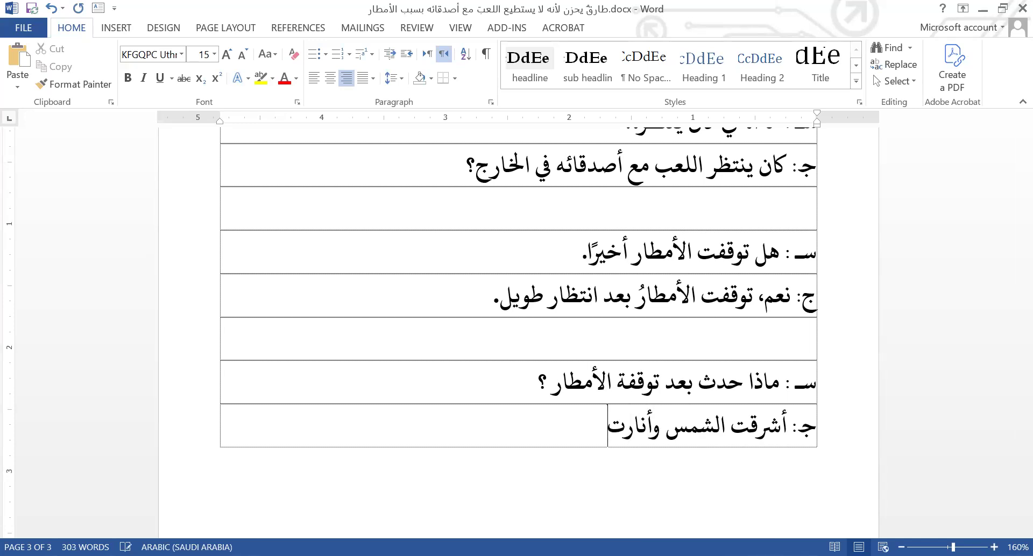
type(" الدنيا بنورها.")
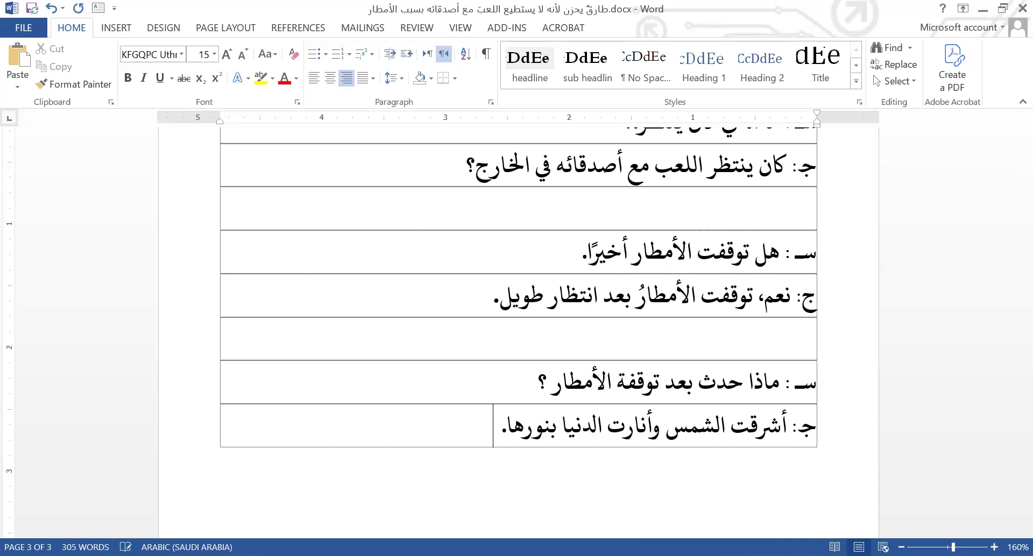
Step: Add a separator row and a row for the tenth question below the ninth answer, and save the document
key("Return")
key("ctrl+s")
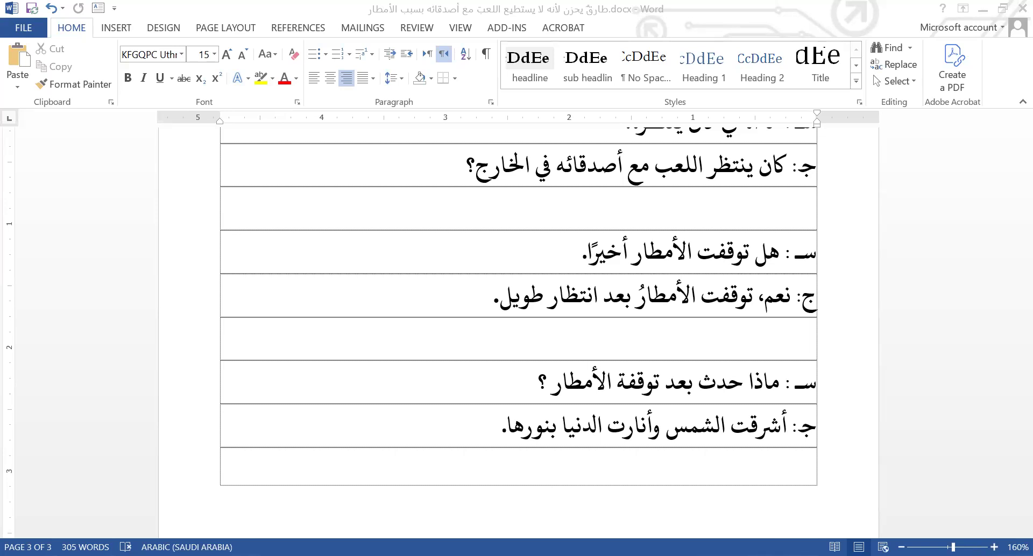
key("Return")
Step: Begin the tenth question in the new last row: سـ: كيف شعر طارق
type("سـك")
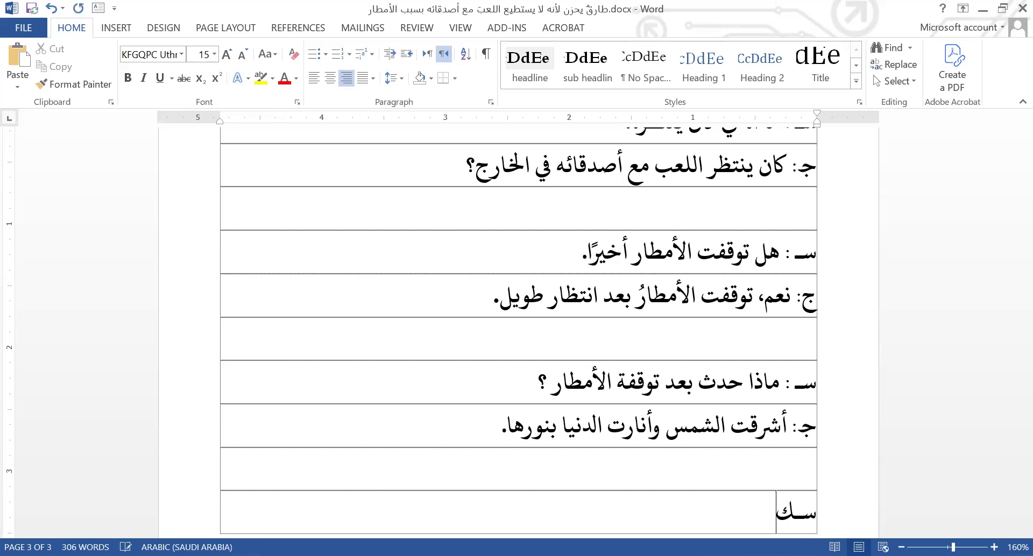
key("BackSpace")
type(": ك")
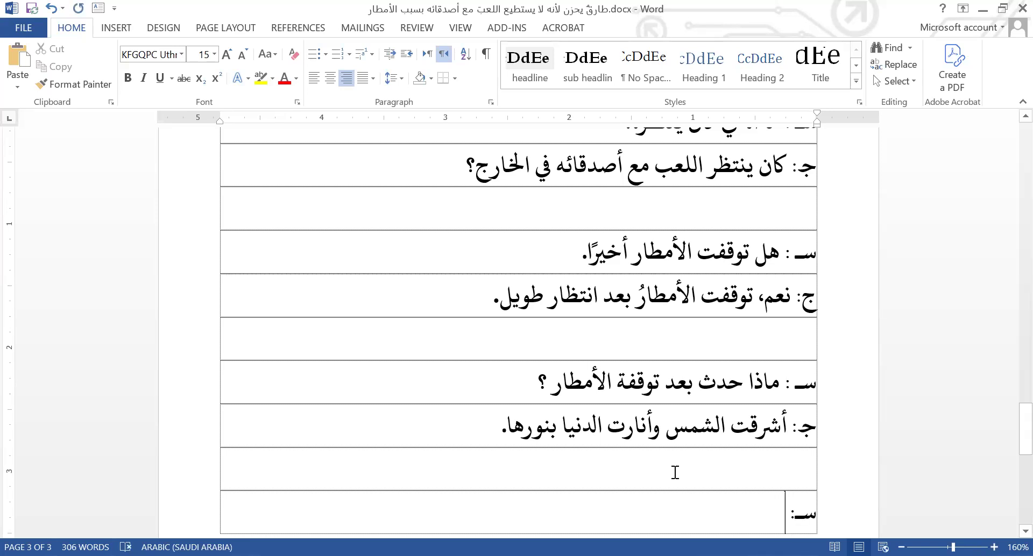
type("ي")
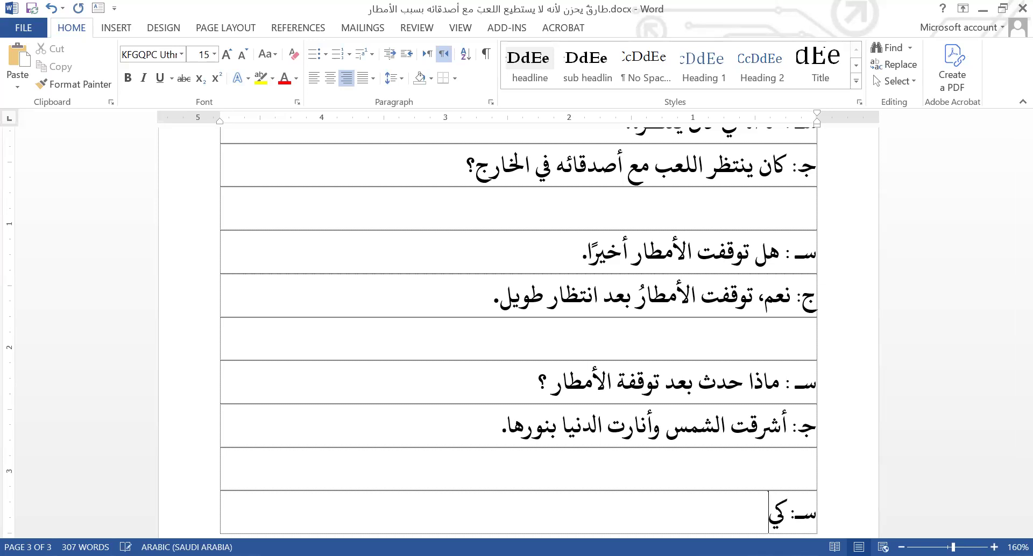
key("BackSpace")
type("يف شه")
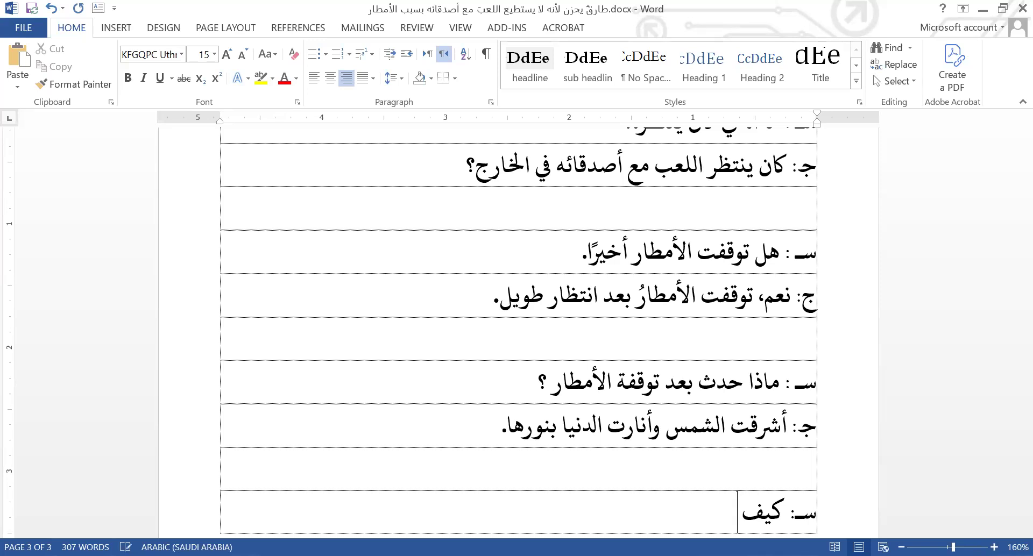
key("BackSpace")
type("عر طارق")
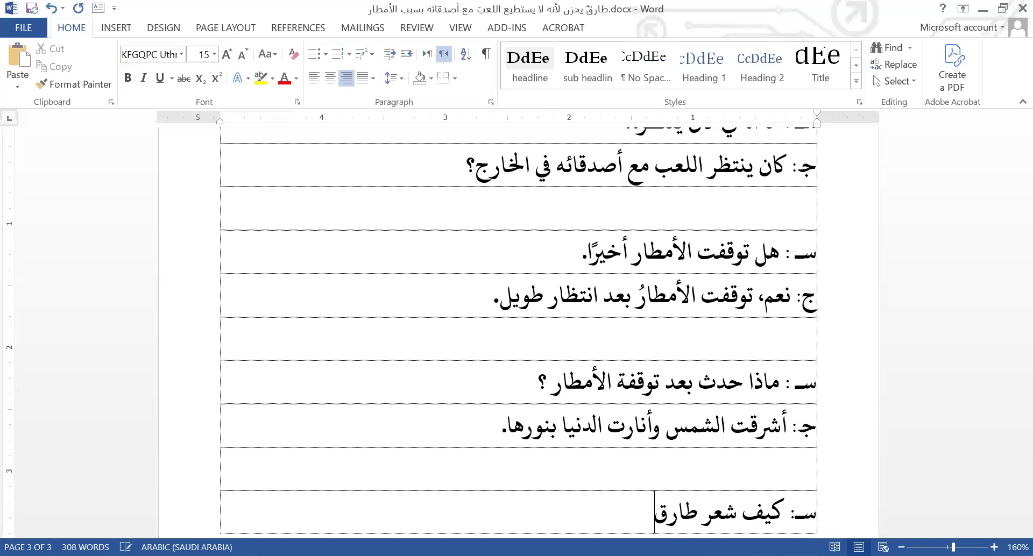
type(" ب")
Step: Complete the tenth question by copying بعد توقفة الأمطار ؟ from the ninth question to its end, replacing the stray ب
left_click_drag(526, 388, 679, 387)
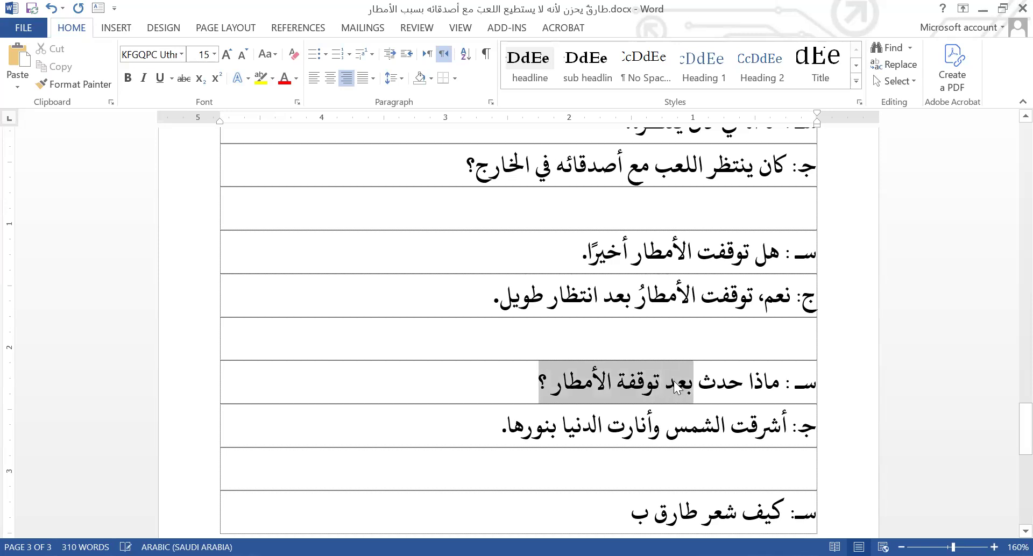
key("ctrl+c")
left_click(615, 504)
key("BackSpace")
key("ctrl+v")
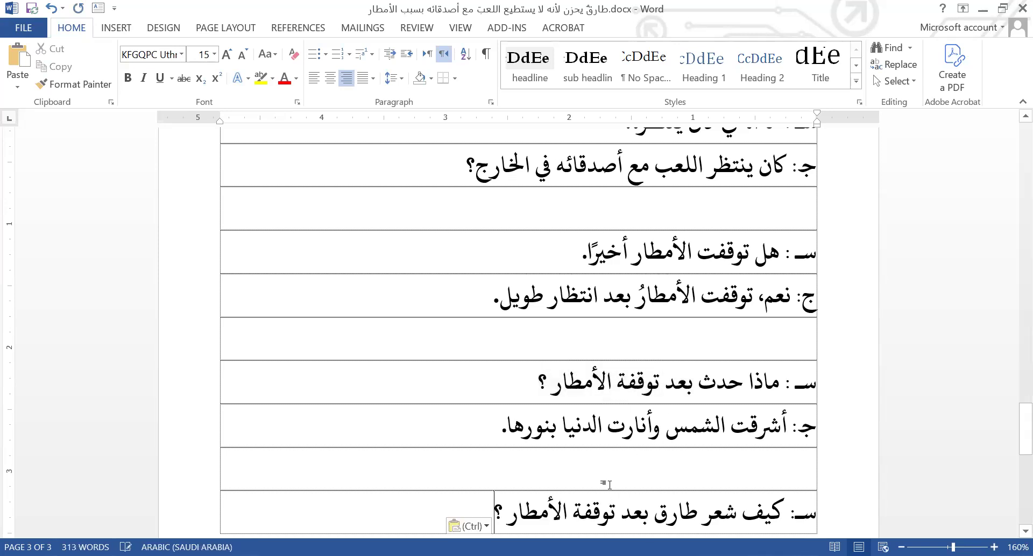
scroll(609, 484, "down", 3)
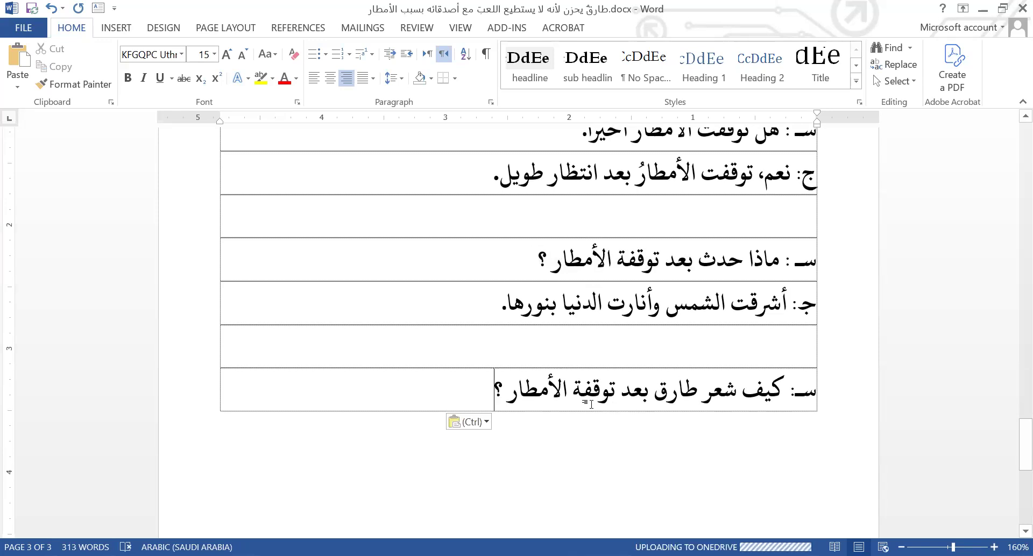